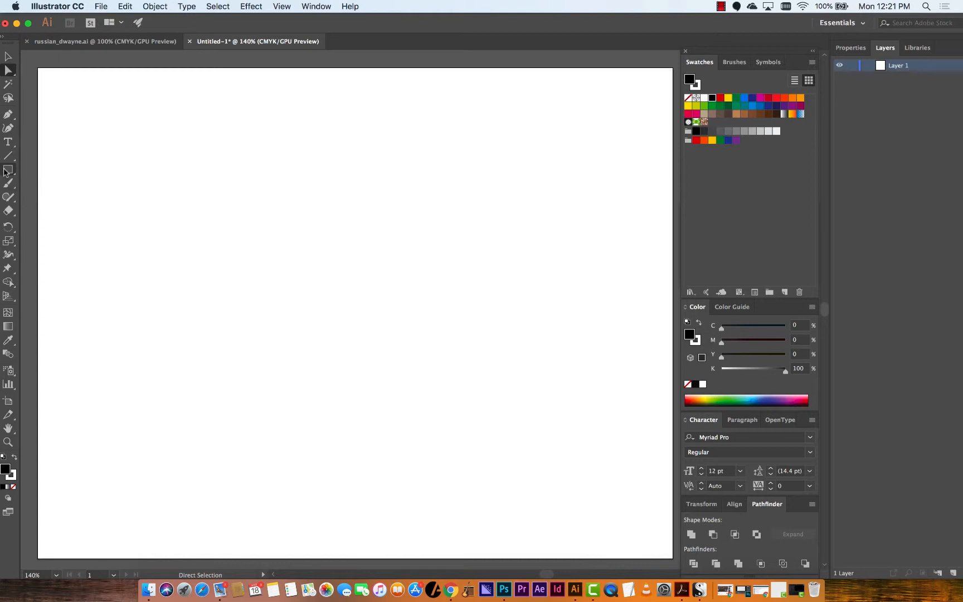
View the example poster in russian_dwayne.ai and return to the untitled document
{"action": "left_click", "coordinate": [140, 42]}
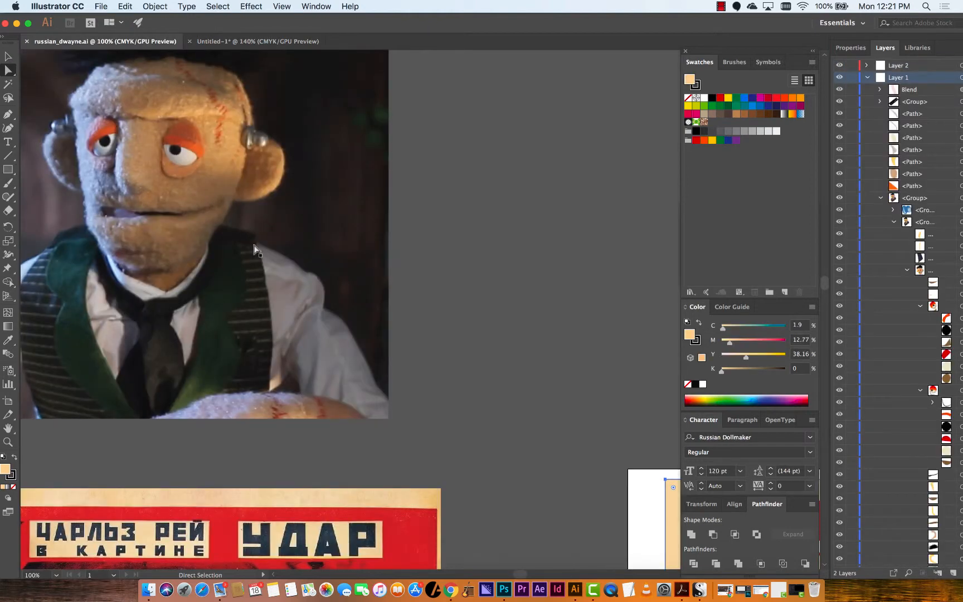
{"action": "left_click_drag", "start_coordinate": [269, 230], "coordinate": [102, 129]}
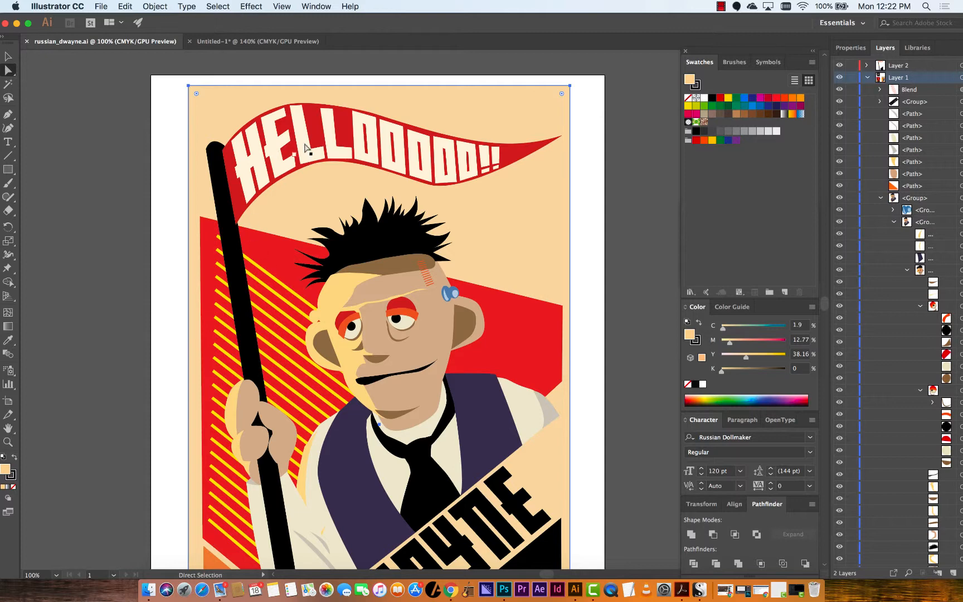
{"action": "left_click", "coordinate": [263, 44]}
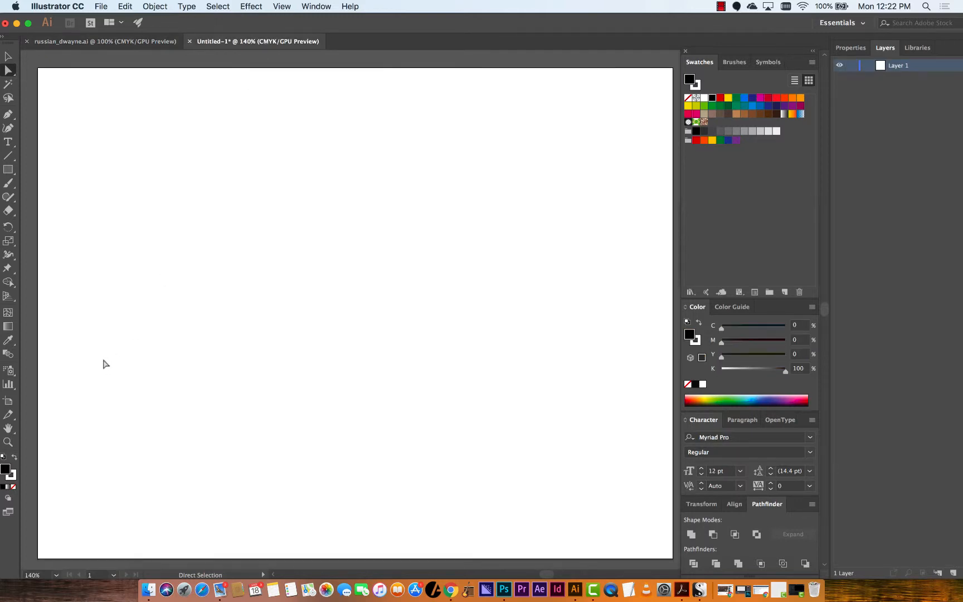
Draw a slanted straight line with the Pen tool and swap fill and stroke so it has a black stroke
{"action": "key", "text": "p"}
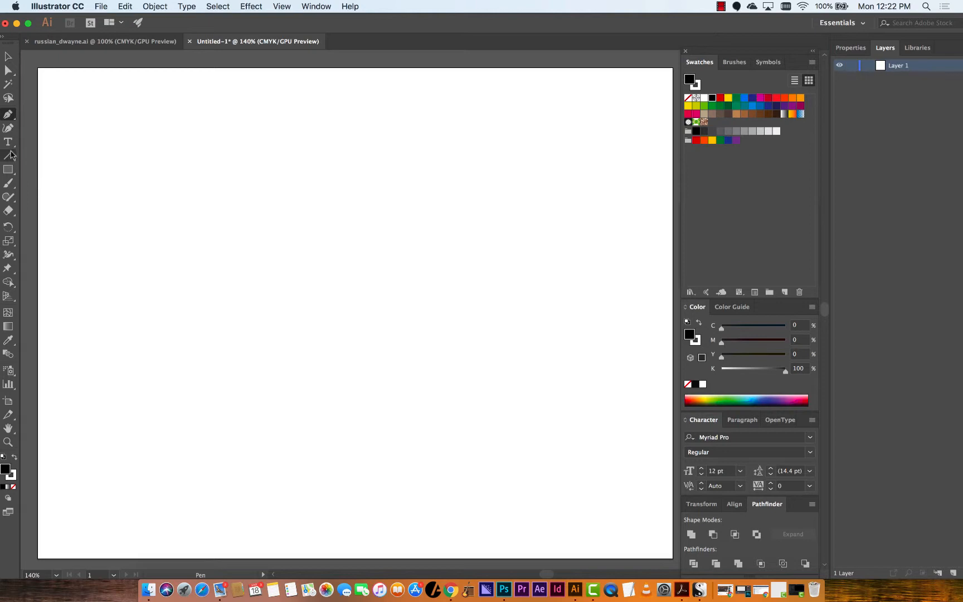
{"action": "left_click", "coordinate": [130, 159]}
{"action": "left_click", "coordinate": [174, 406]}
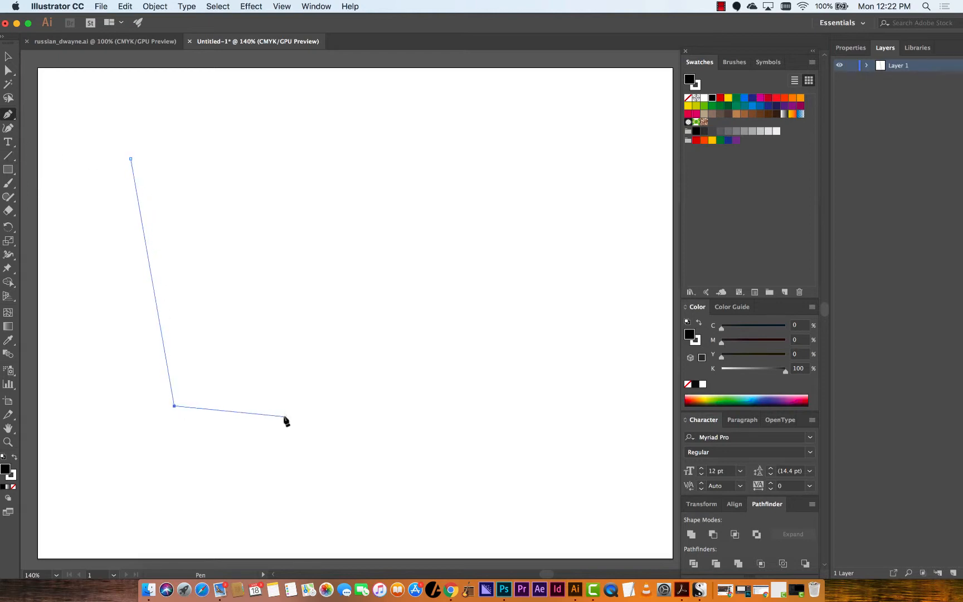
{"action": "left_click", "coordinate": [14, 458]}
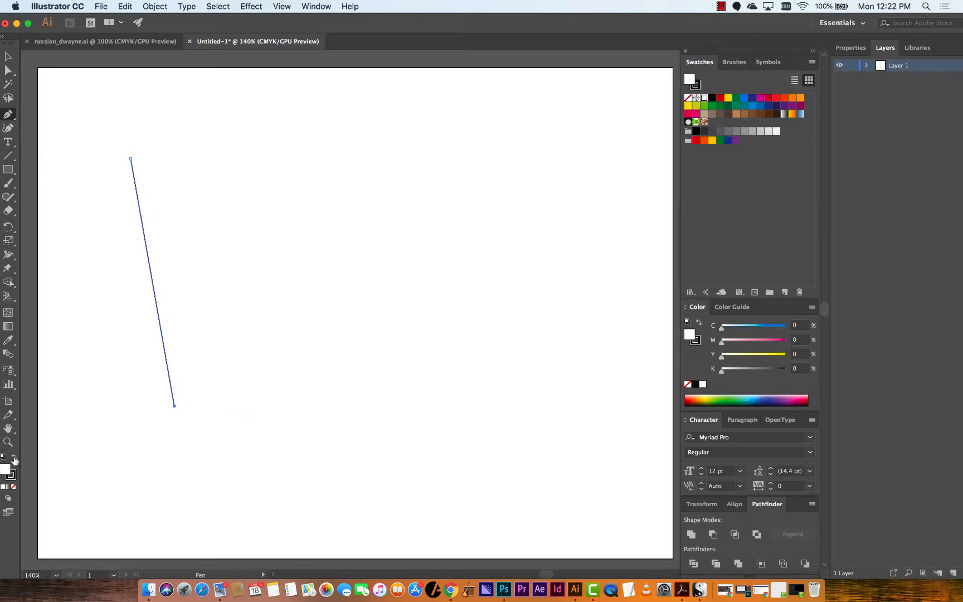
Increase the line's stroke weight to 5 pt in the properties
{"action": "left_click", "coordinate": [850, 48]}
{"action": "left_click", "coordinate": [898, 189]}
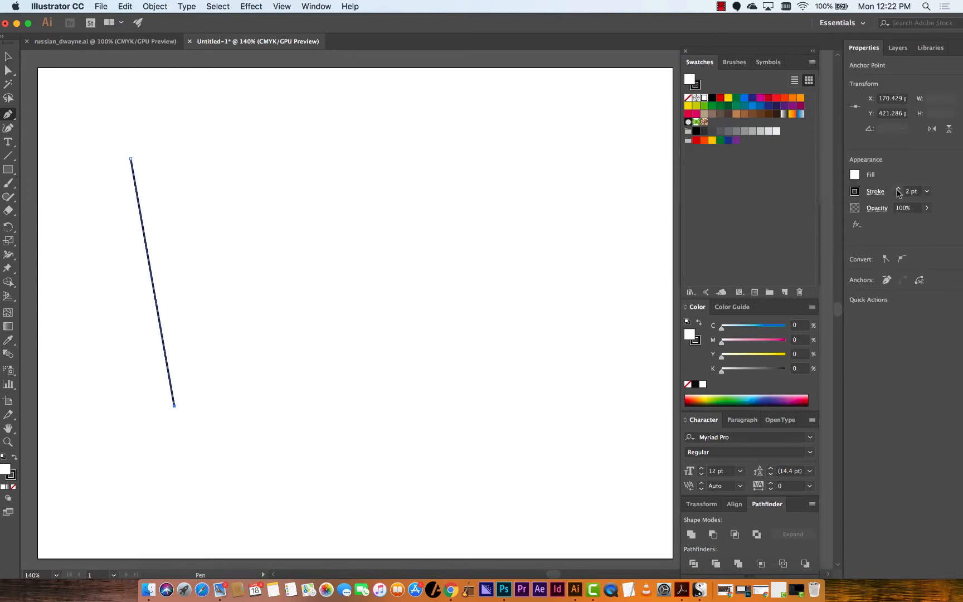
{"action": "left_click", "coordinate": [898, 189]}
{"action": "left_click", "coordinate": [898, 189]}
{"action": "left_click", "coordinate": [898, 189]}
{"action": "left_click", "coordinate": [8, 57]}
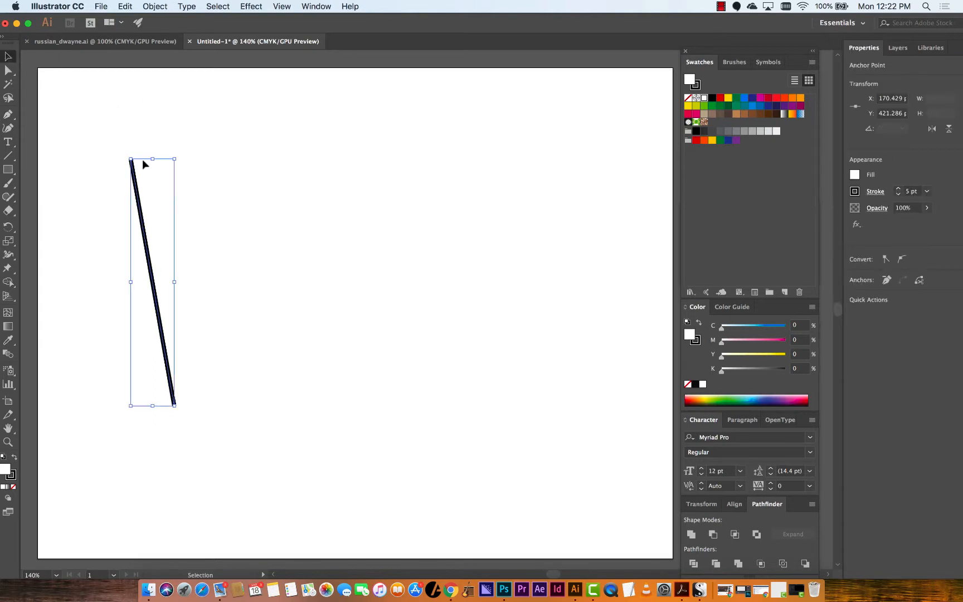
Paste a copy of the line to the right and rotate it to about 333° so it leans the opposite way
{"action": "key", "text": "super+v"}
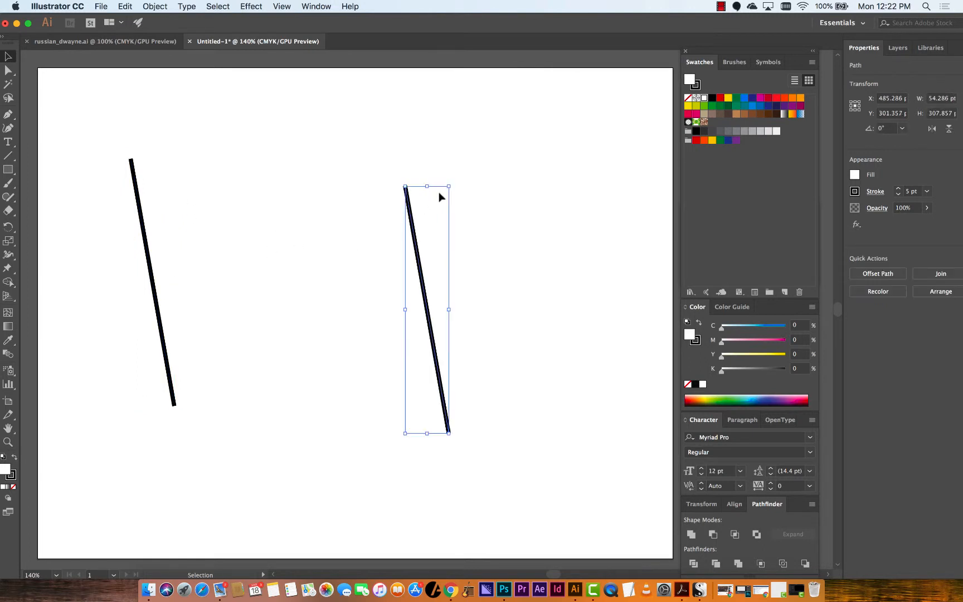
{"action": "left_click_drag", "start_coordinate": [453, 181], "coordinate": [516, 201]}
{"action": "left_click_drag", "start_coordinate": [436, 262], "coordinate": [195, 265]}
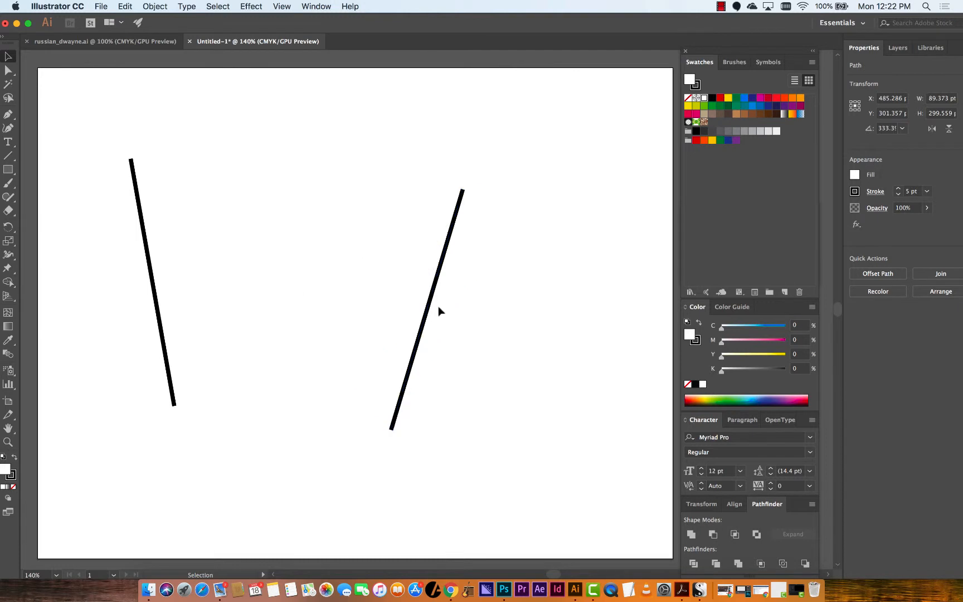
{"action": "left_click_drag", "start_coordinate": [426, 323], "coordinate": [457, 300]}
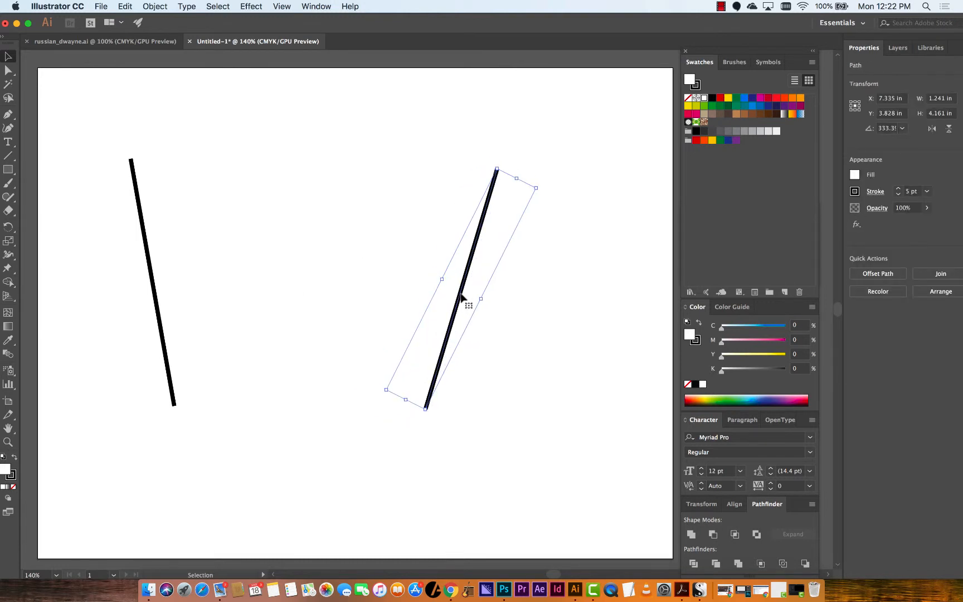
{"action": "left_click", "coordinate": [268, 367]}
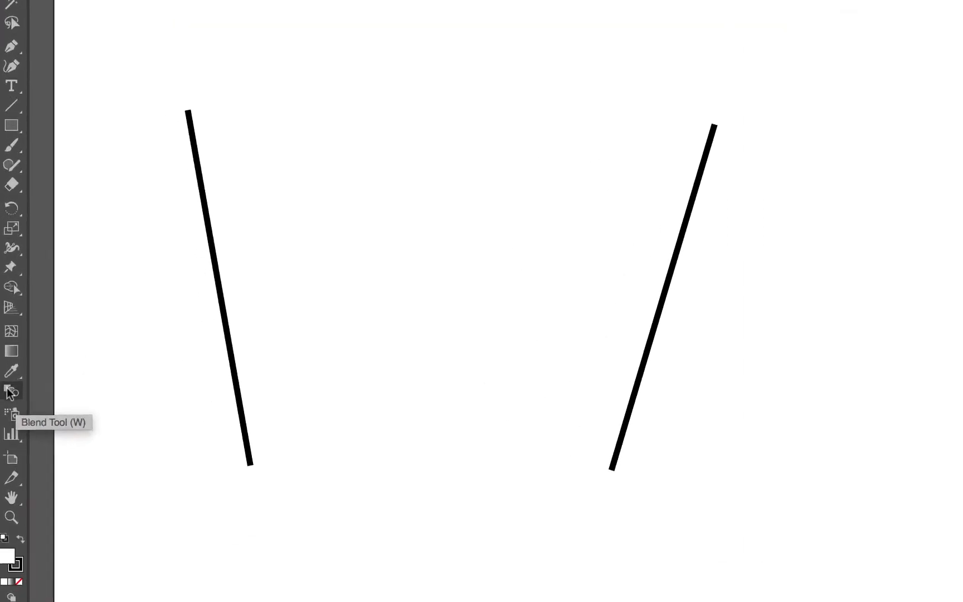
Blend the two lines together with the Blend tool
{"action": "left_click", "coordinate": [11, 391]}
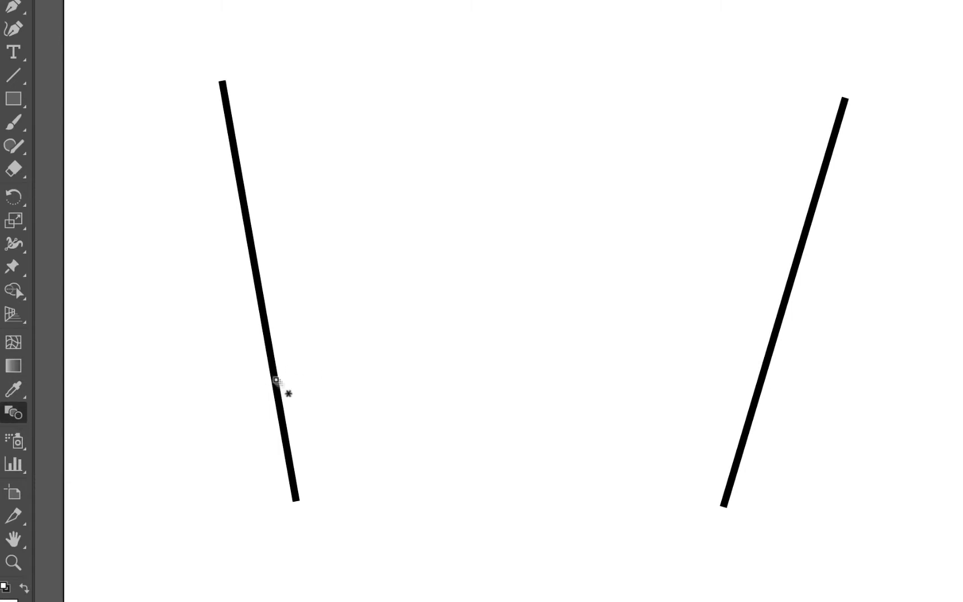
{"action": "left_click", "coordinate": [276, 381]}
{"action": "left_click", "coordinate": [752, 411]}
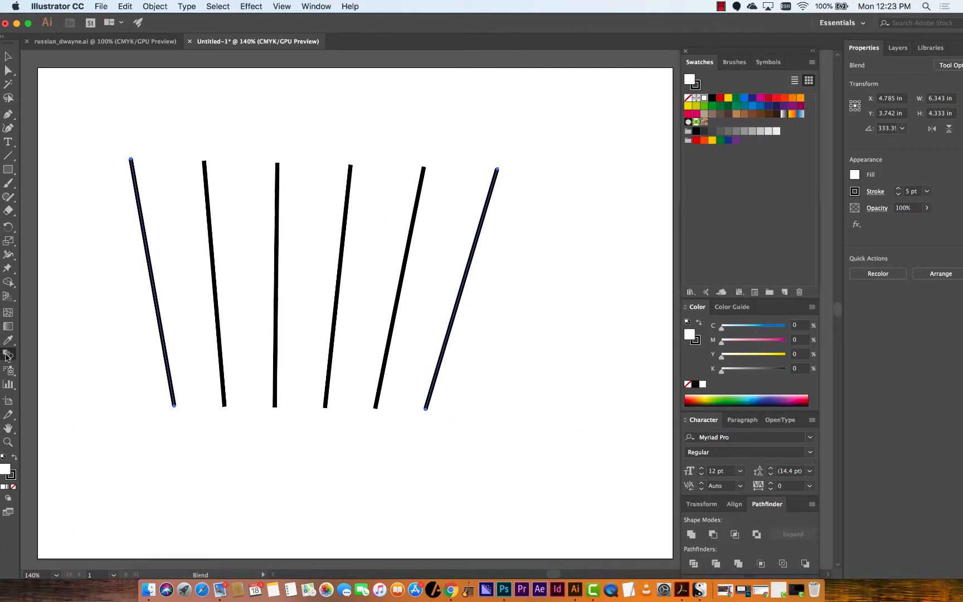
{"action": "double_click", "coordinate": [10, 359]}
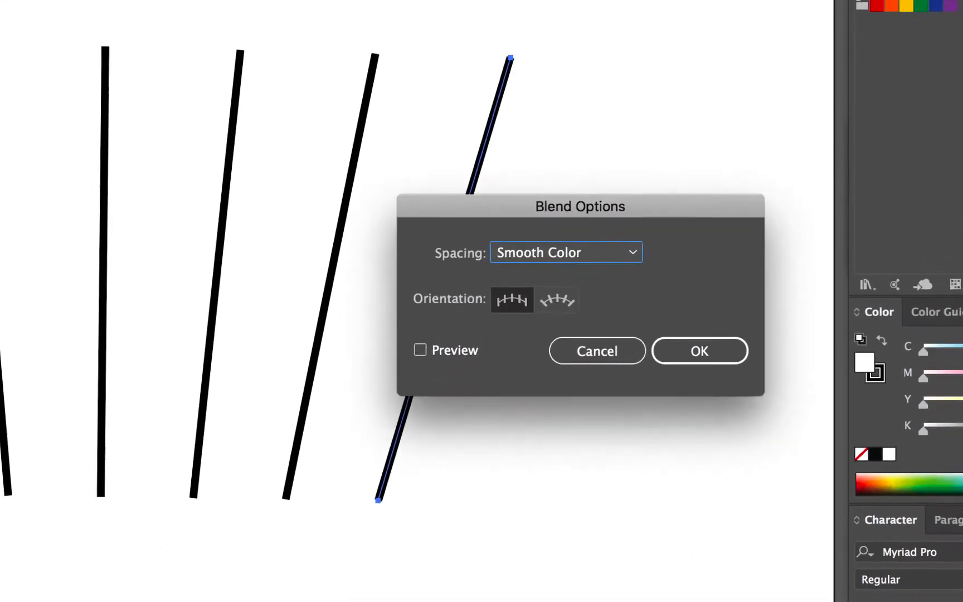
{"action": "left_click", "coordinate": [577, 259]}
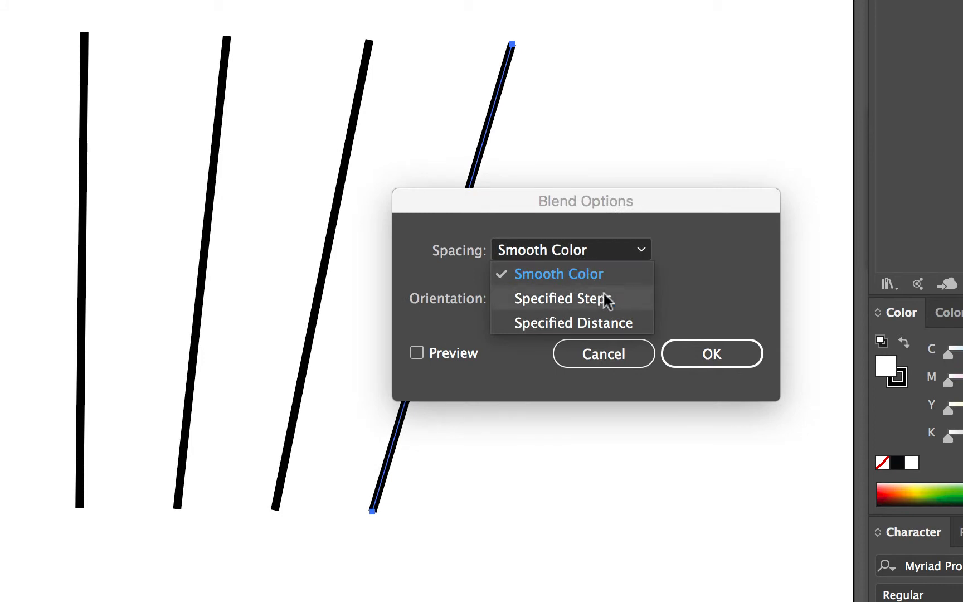
{"action": "left_click", "coordinate": [607, 348]}
{"action": "left_click", "coordinate": [623, 358]}
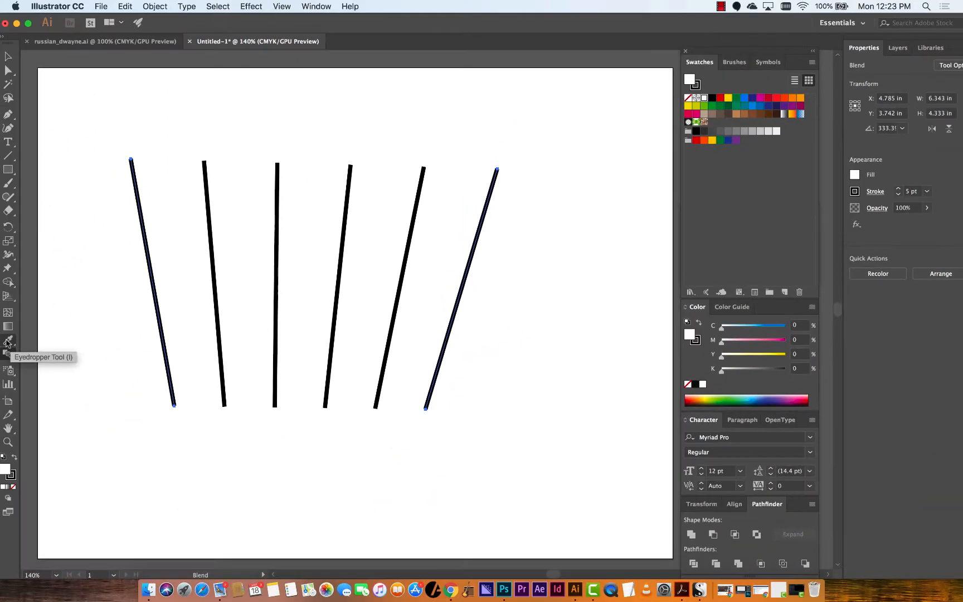
Set the blend spacing to Specified Steps with 15 steps
{"action": "double_click", "coordinate": [8, 356]}
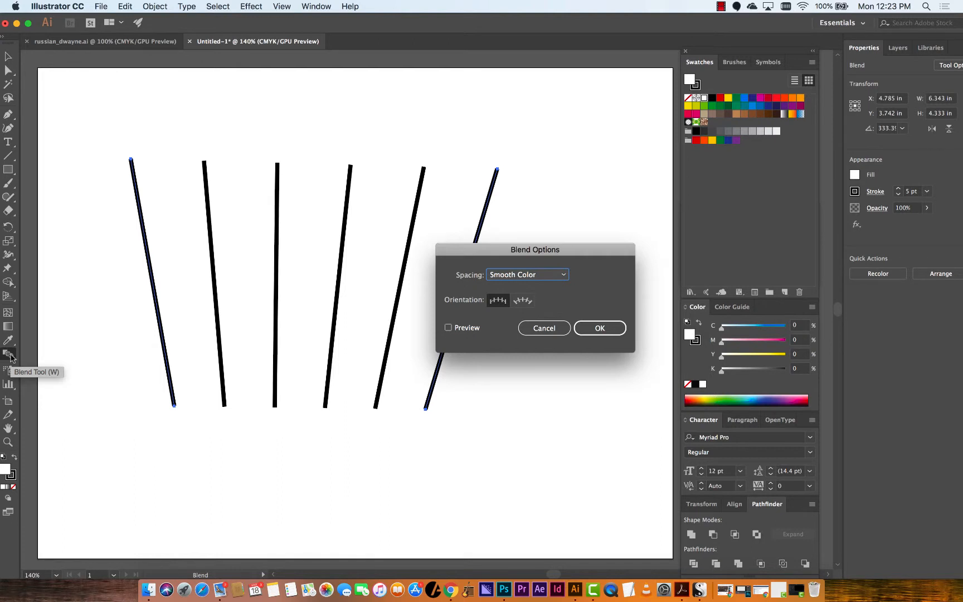
{"action": "left_click", "coordinate": [518, 274]}
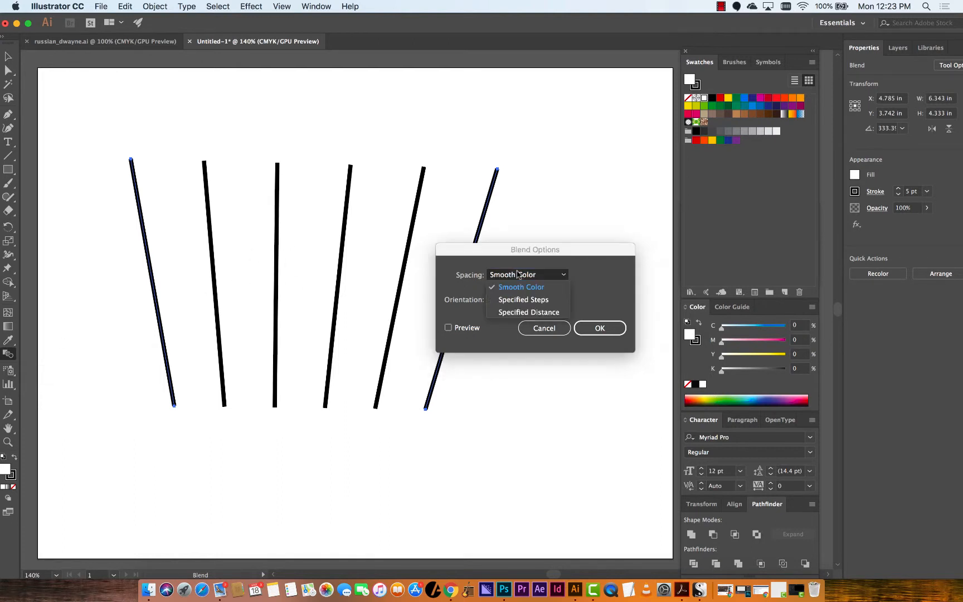
{"action": "left_click", "coordinate": [524, 299]}
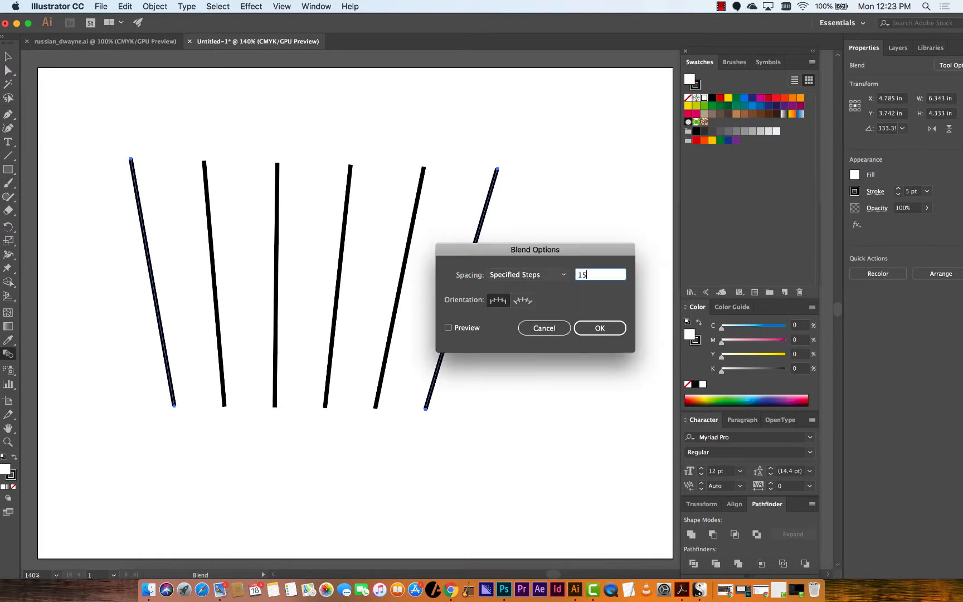
{"action": "left_click", "coordinate": [620, 328]}
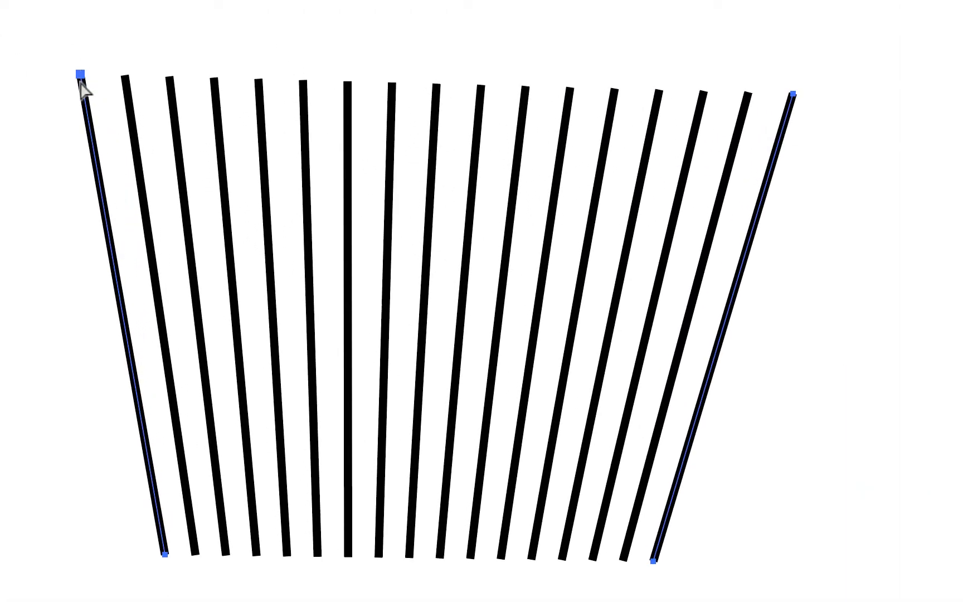
Move the top anchors of the two outer lines to reshape the blend
{"action": "left_click_drag", "start_coordinate": [80, 75], "coordinate": [86, 278]}
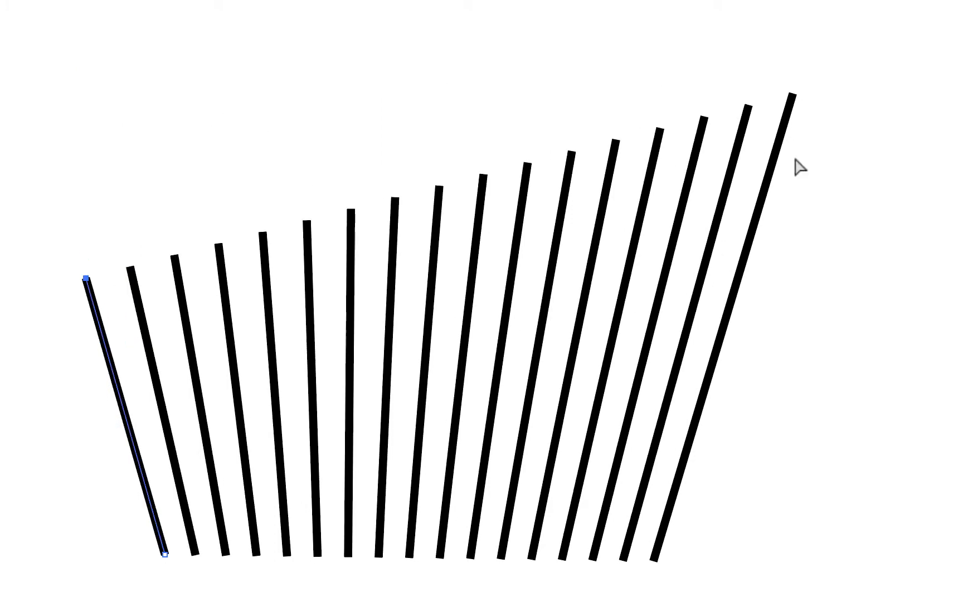
{"action": "left_click", "coordinate": [795, 101]}
{"action": "left_click_drag", "start_coordinate": [795, 106], "coordinate": [891, 217]}
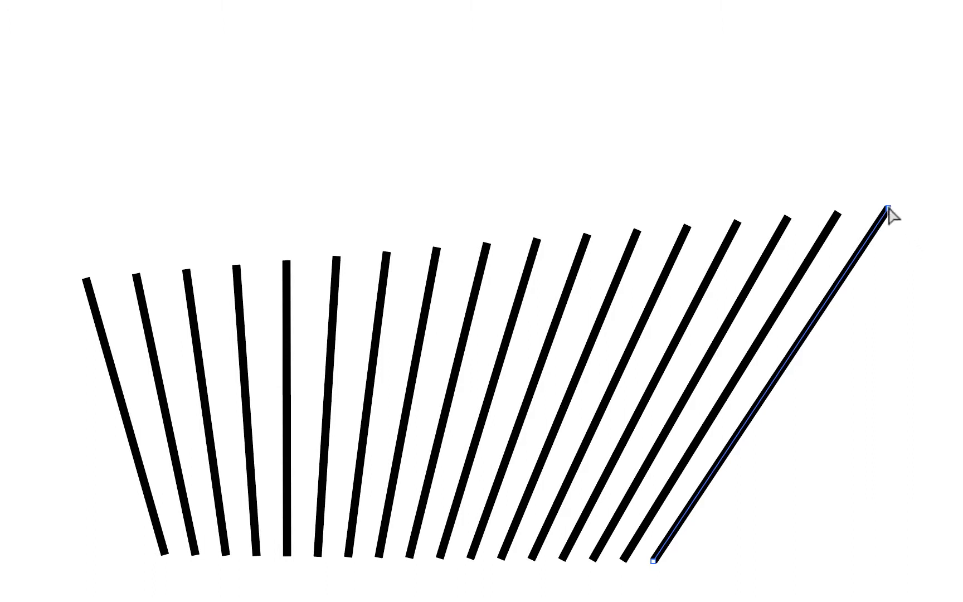
Try curving the right line's top end with the Anchor Point tool, then undo three edits
{"action": "left_click_drag", "start_coordinate": [888, 208], "coordinate": [764, 160]}
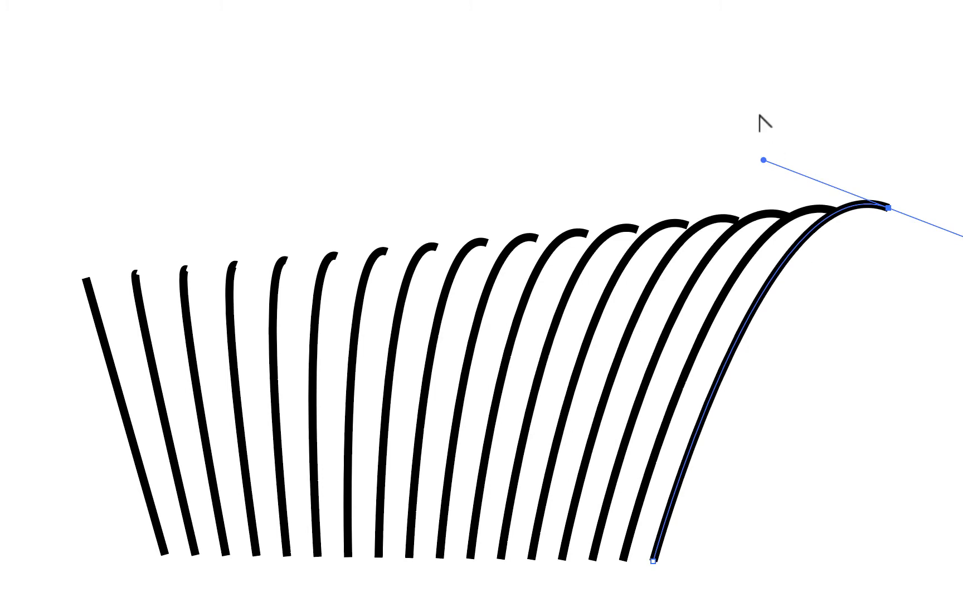
{"action": "left_click_drag", "start_coordinate": [764, 160], "coordinate": [703, 0]}
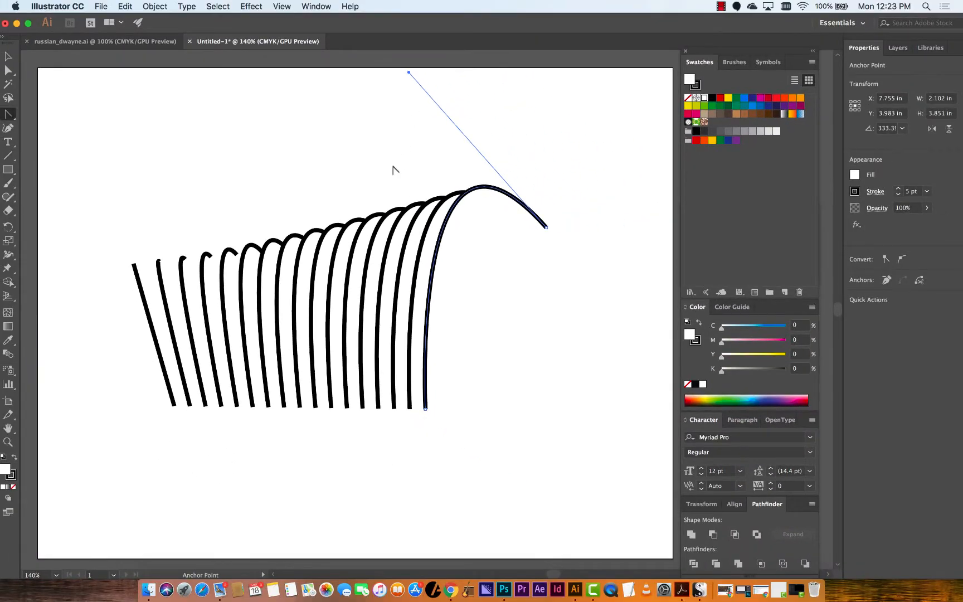
{"action": "key", "text": "super+z"}
{"action": "key", "text": "super+z"}
{"action": "key", "text": "super+z"}
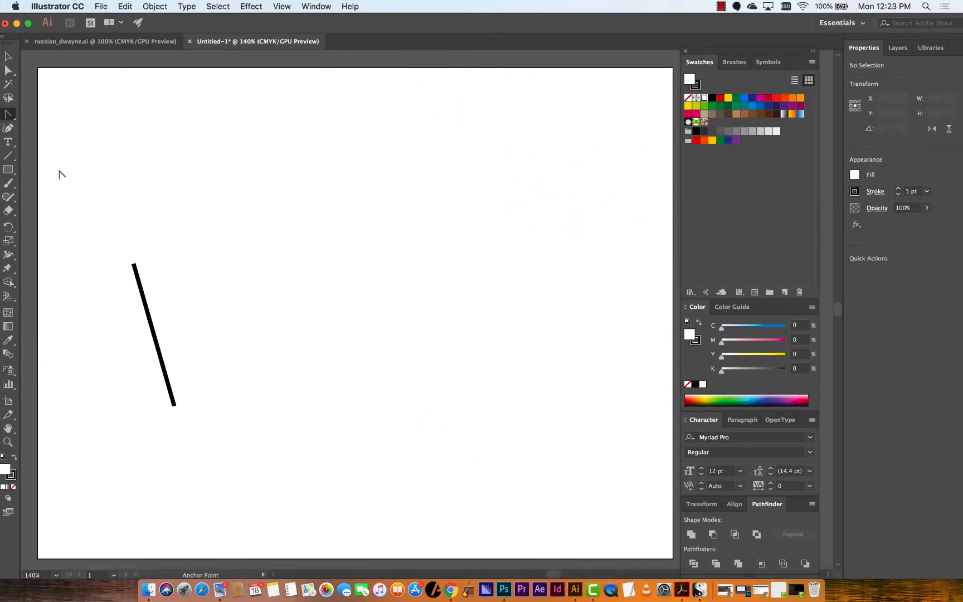
Select the remaining line and delete it
{"action": "key", "text": "v"}
{"action": "left_click", "coordinate": [135, 277]}
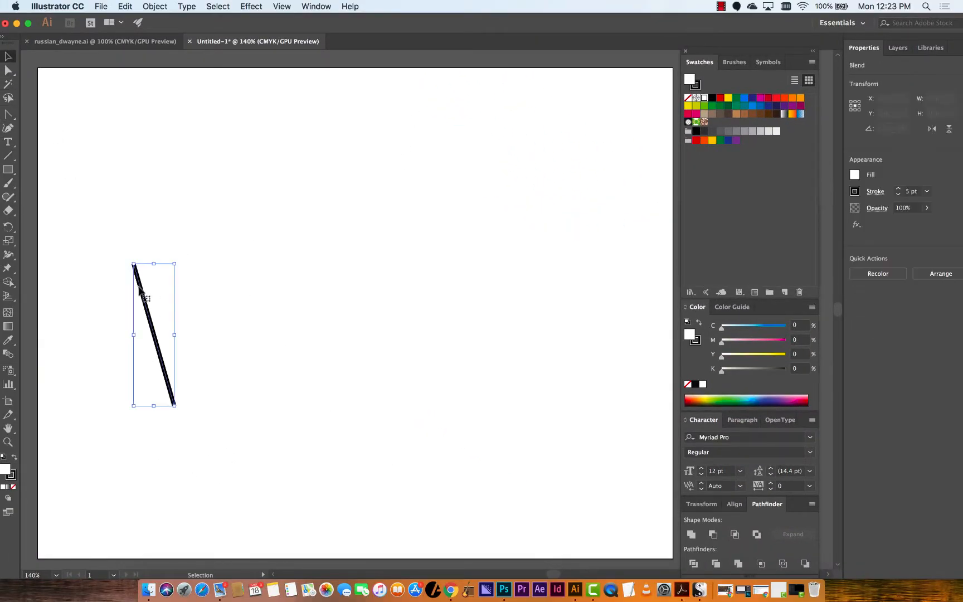
{"action": "key", "text": "Delete"}
Draw a five-point star about 3.2 in wide with the Star tool near the artboard's upper left corner
{"action": "left_click", "coordinate": [9, 171]}
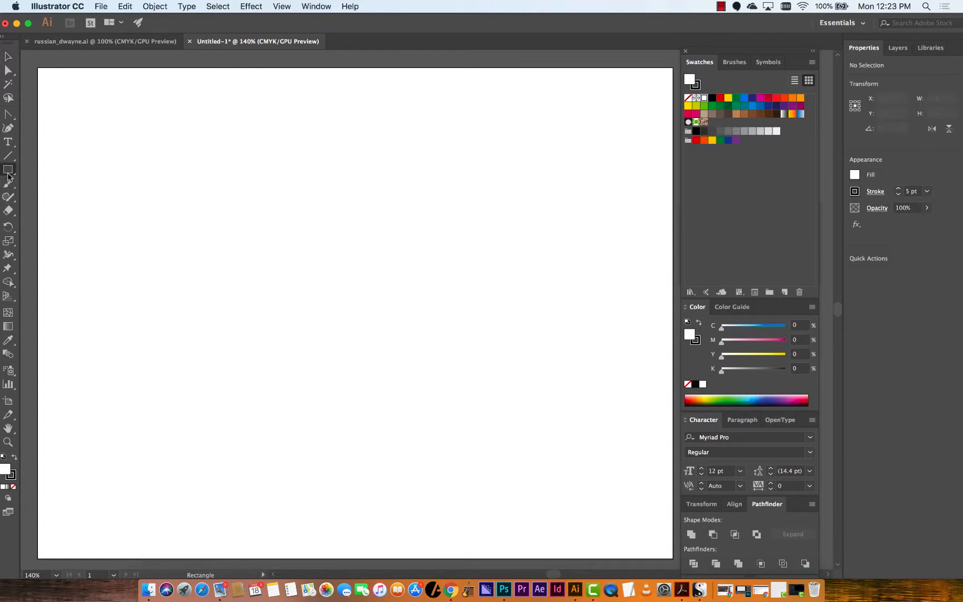
{"action": "left_click", "coordinate": [8, 172]}
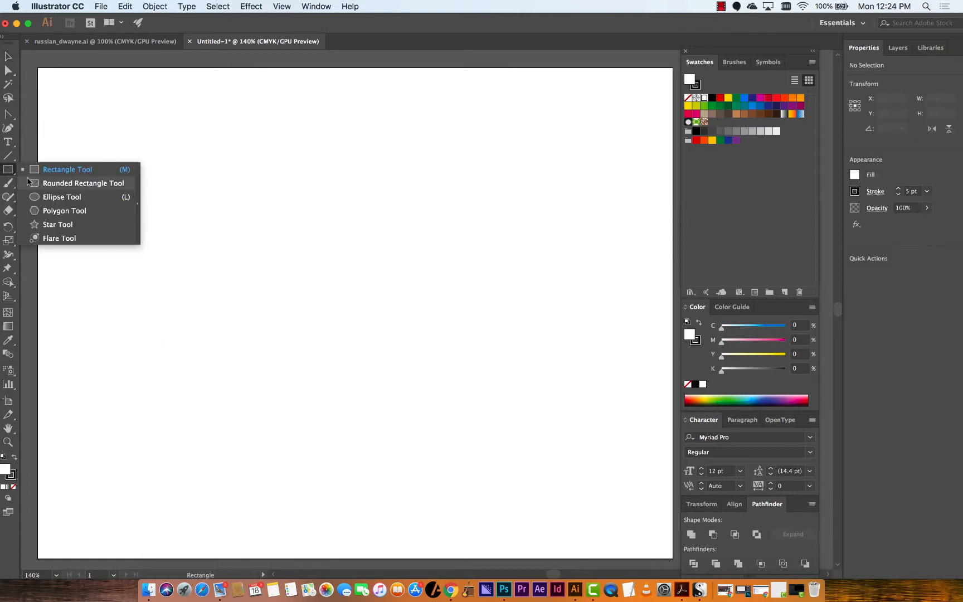
{"action": "left_click", "coordinate": [58, 224]}
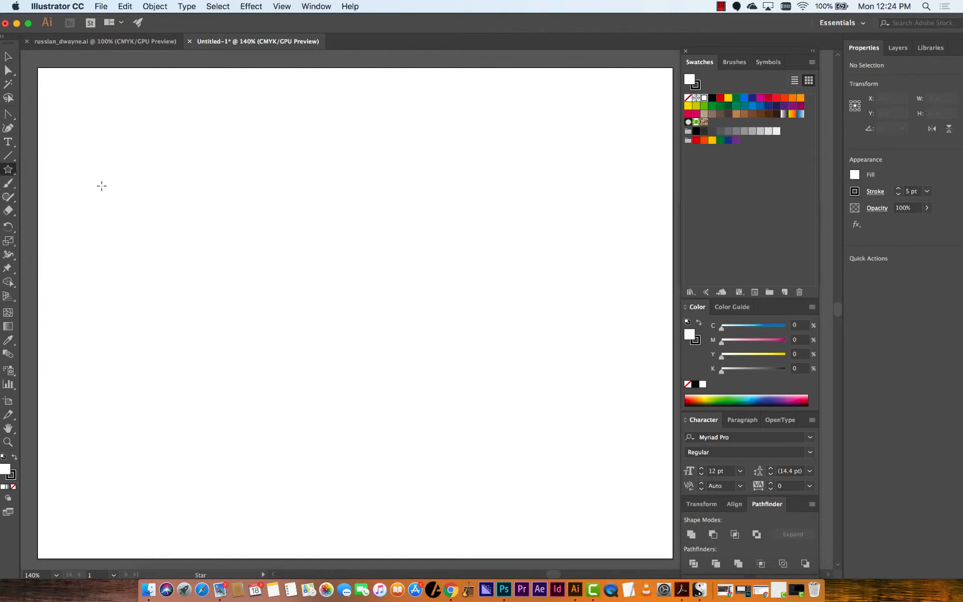
{"action": "left_click_drag", "start_coordinate": [84, 179], "coordinate": [150, 254]}
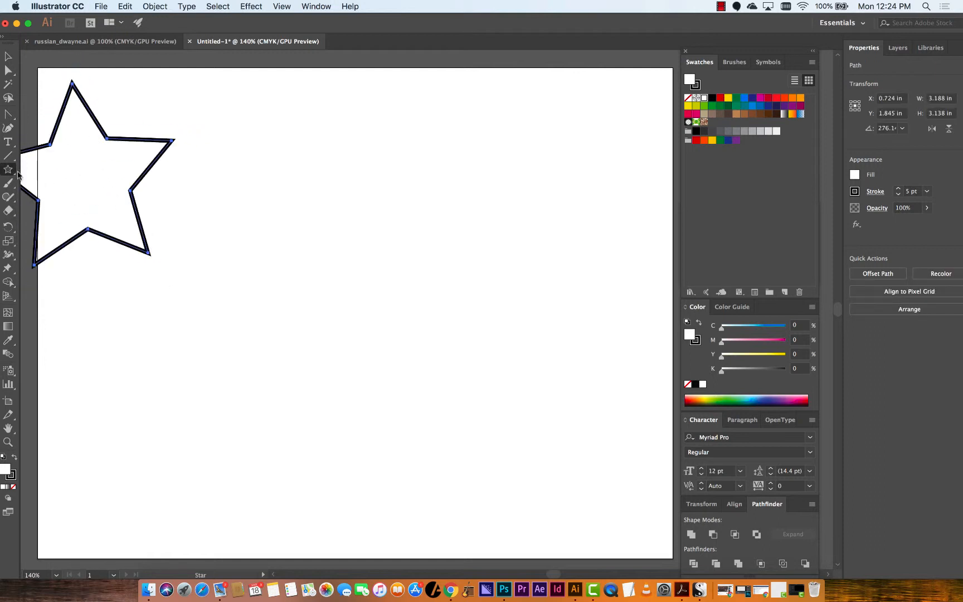
Draw a circle about 2.68 in across with the Ellipse tool to the right of the star
{"action": "left_click", "coordinate": [9, 170]}
{"action": "left_click", "coordinate": [57, 196]}
{"action": "left_click_drag", "start_coordinate": [452, 132], "coordinate": [606, 287]}
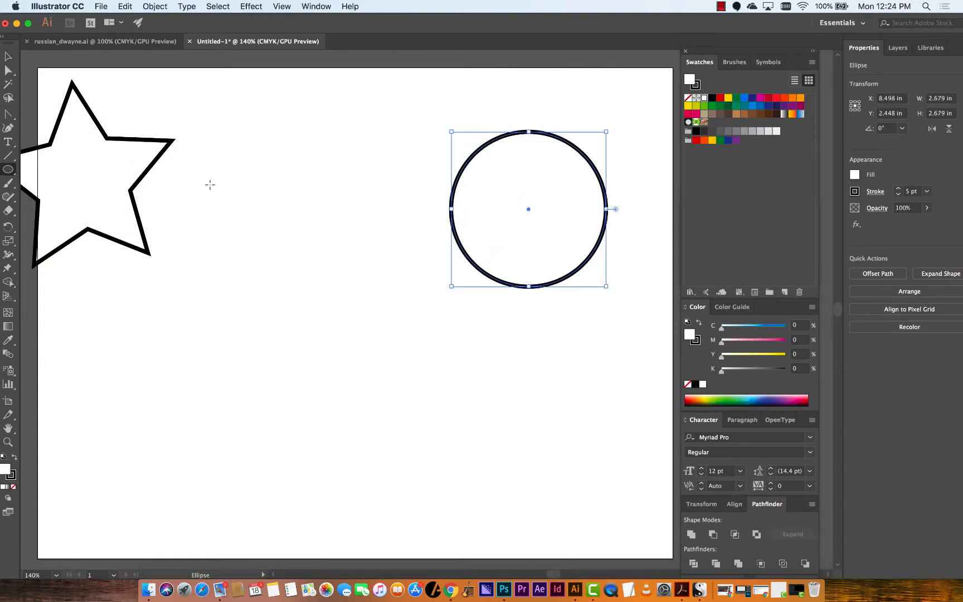
Set the Blend tool's options to 4 specified steps
{"action": "key", "text": "space"}
{"action": "left_click_drag", "start_coordinate": [247, 376], "coordinate": [334, 431]}
{"action": "key", "text": "space"}
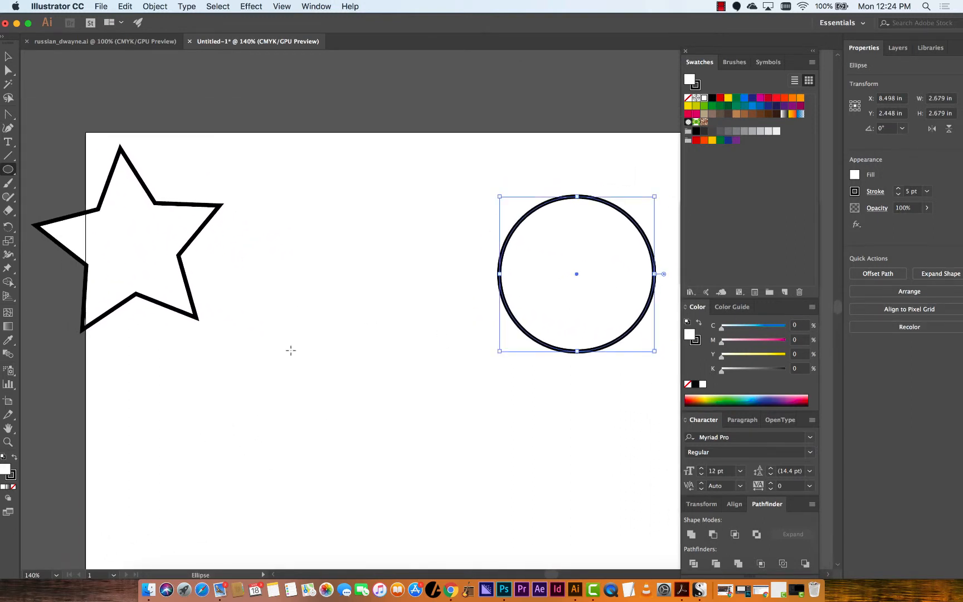
{"action": "double_click", "coordinate": [7, 353]}
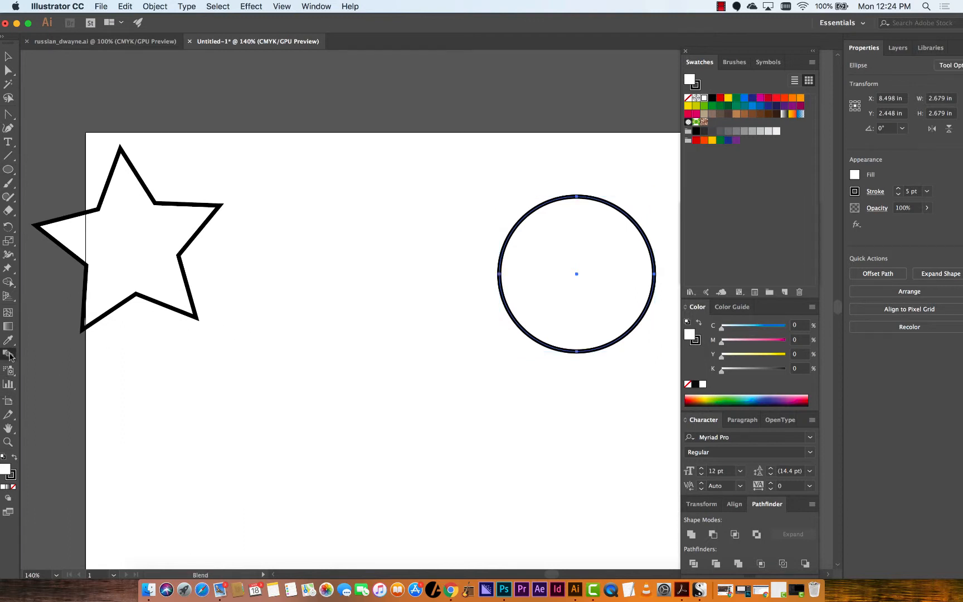
{"action": "left_click", "coordinate": [581, 275]}
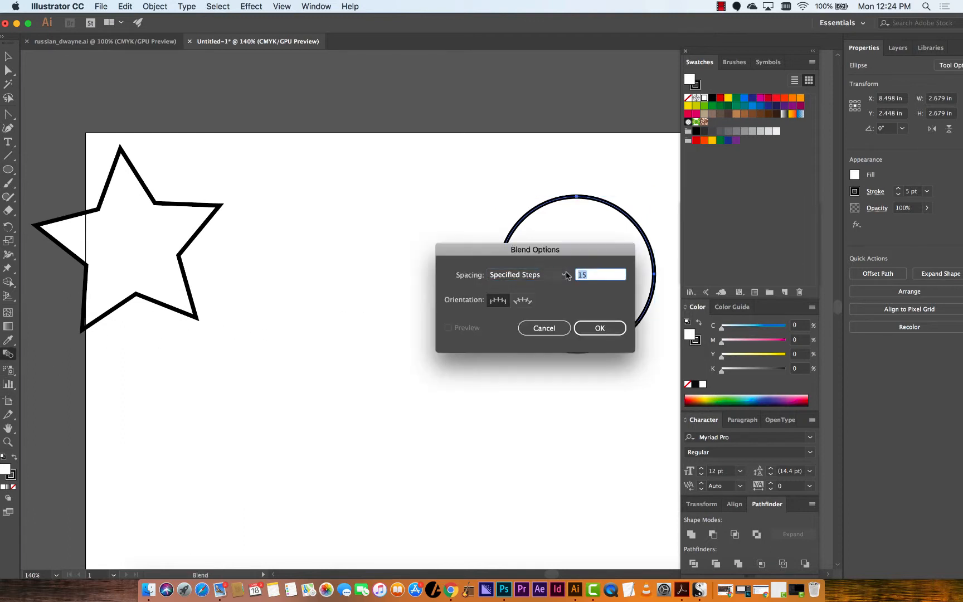
{"action": "type", "text": "4"}
{"action": "key", "text": "Return"}
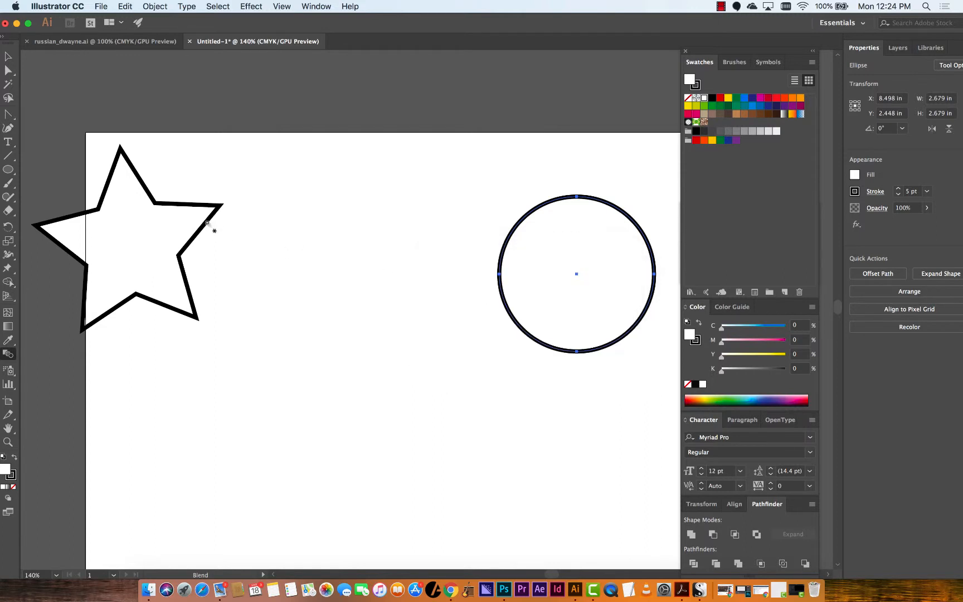
Blend the star into the circle with the Blend tool
{"action": "left_click", "coordinate": [8, 55]}
{"action": "left_click", "coordinate": [144, 191]}
{"action": "left_click", "coordinate": [266, 208]}
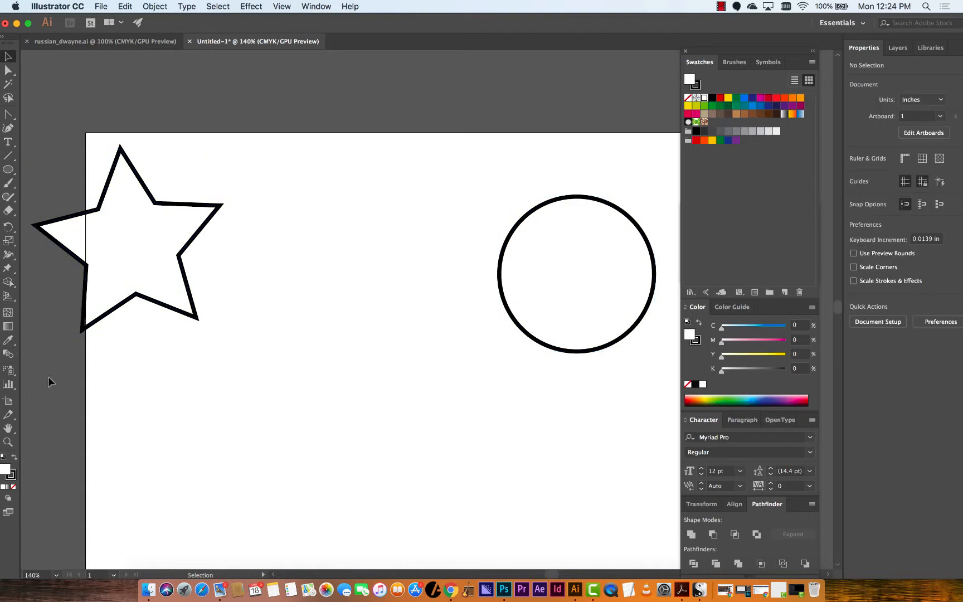
{"action": "left_click", "coordinate": [8, 354]}
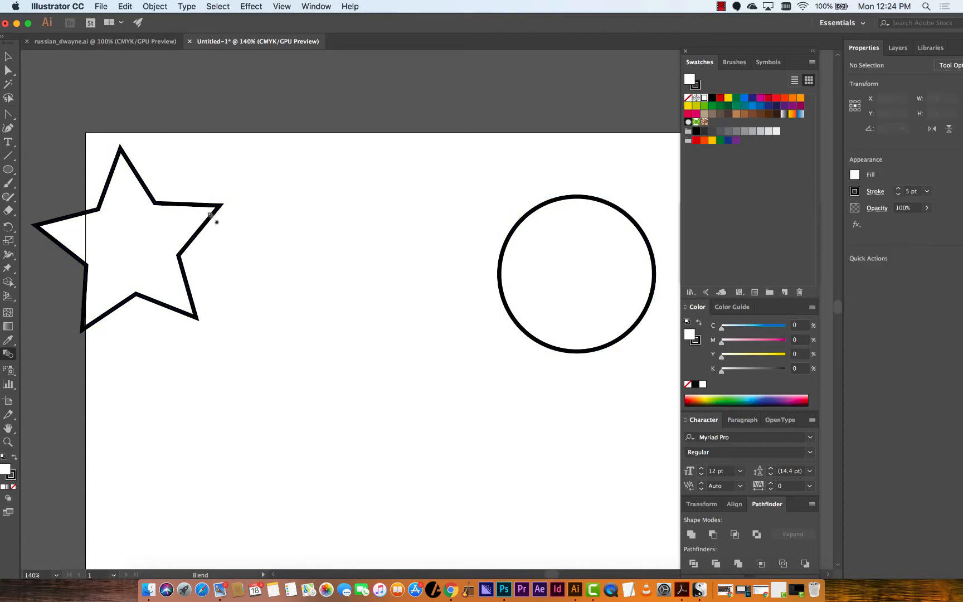
{"action": "left_click", "coordinate": [559, 197]}
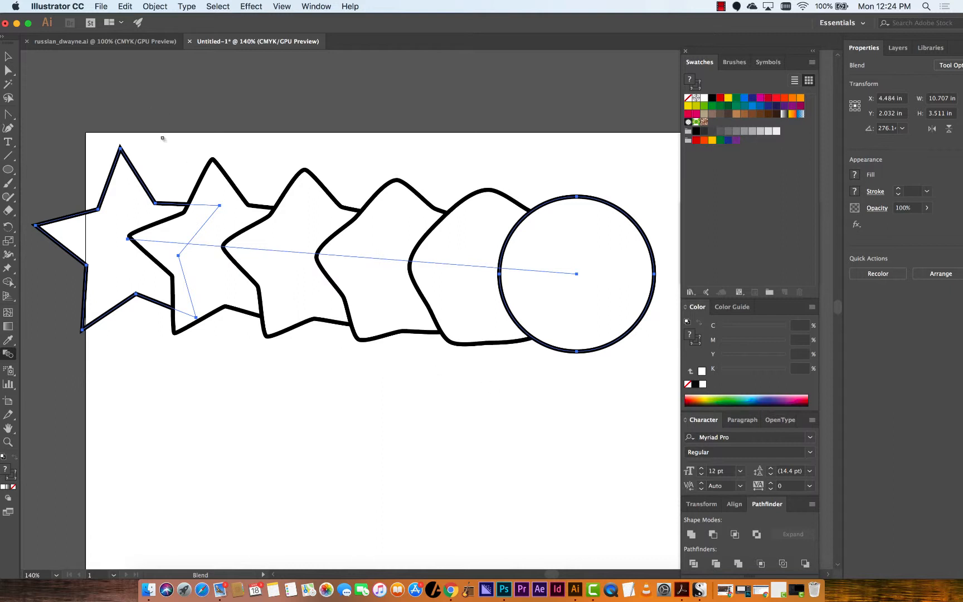
Delete the star-to-circle blend
{"action": "left_click", "coordinate": [9, 56]}
{"action": "key", "text": "Delete"}
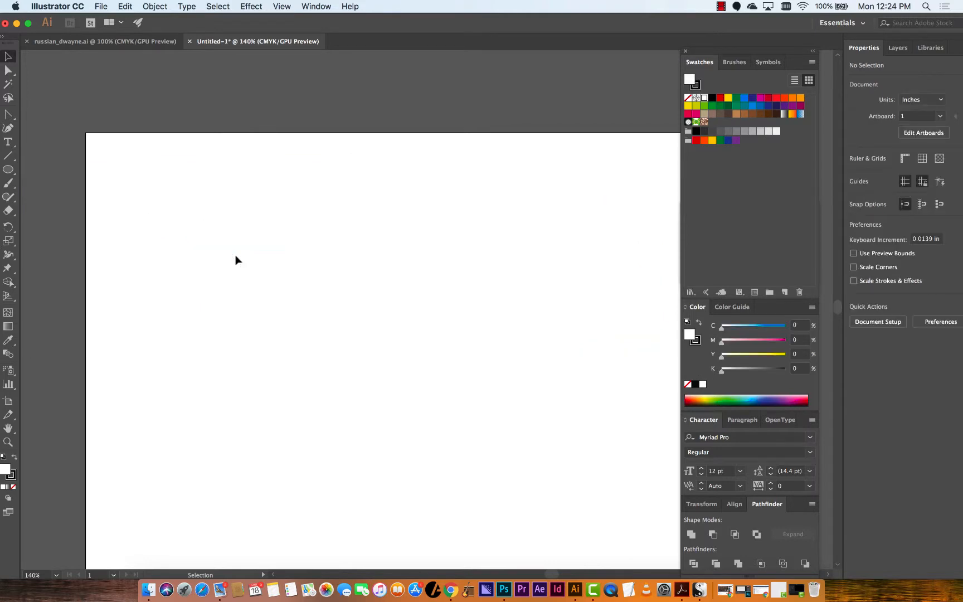
Examine the curved HELLOOOO!! banner in the poster document up close, then return to the blank document
{"action": "left_click", "coordinate": [112, 41]}
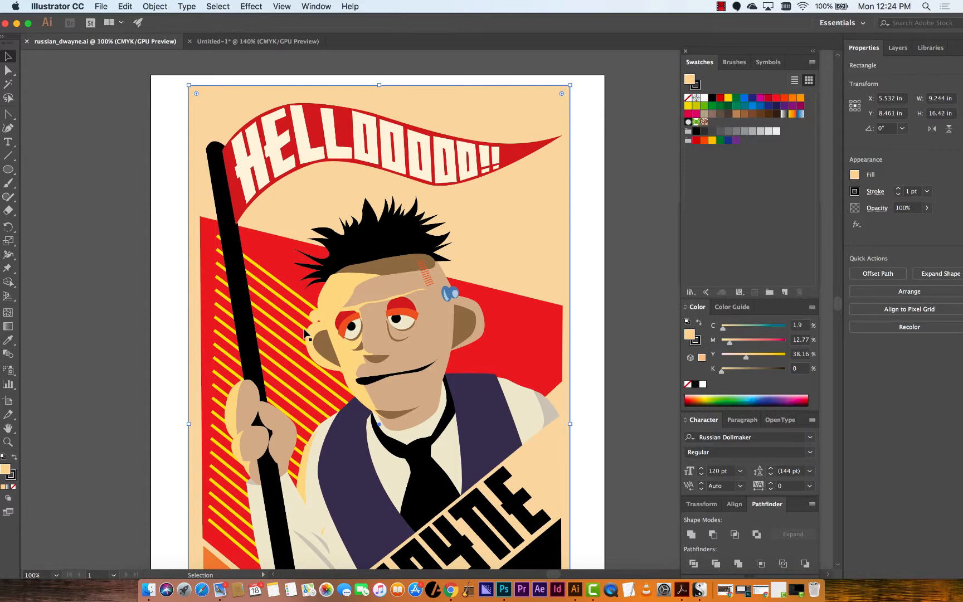
{"action": "key", "text": "super+equal"}
{"action": "left_click_drag", "start_coordinate": [304, 334], "coordinate": [303, 503]}
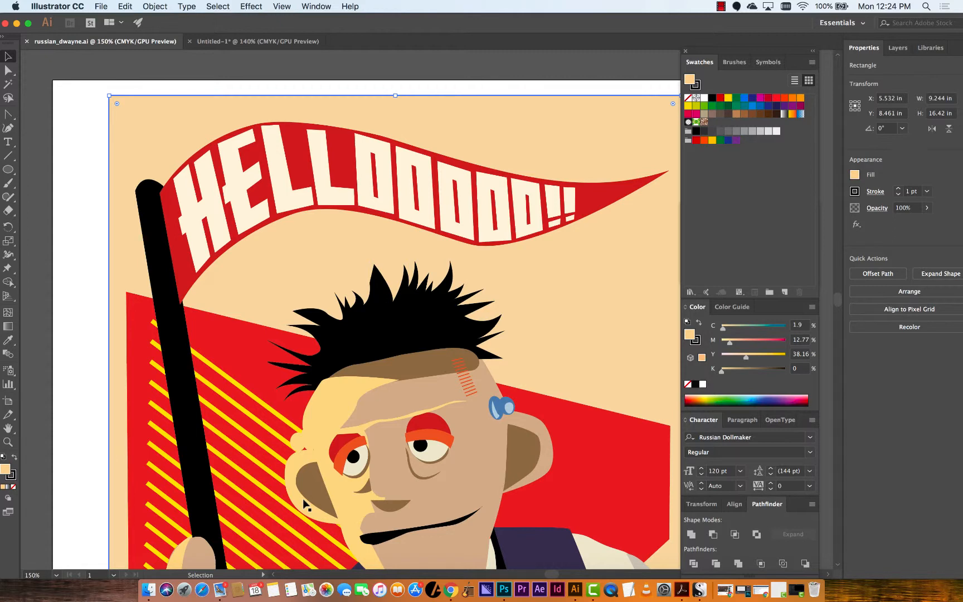
{"action": "left_click", "coordinate": [260, 45]}
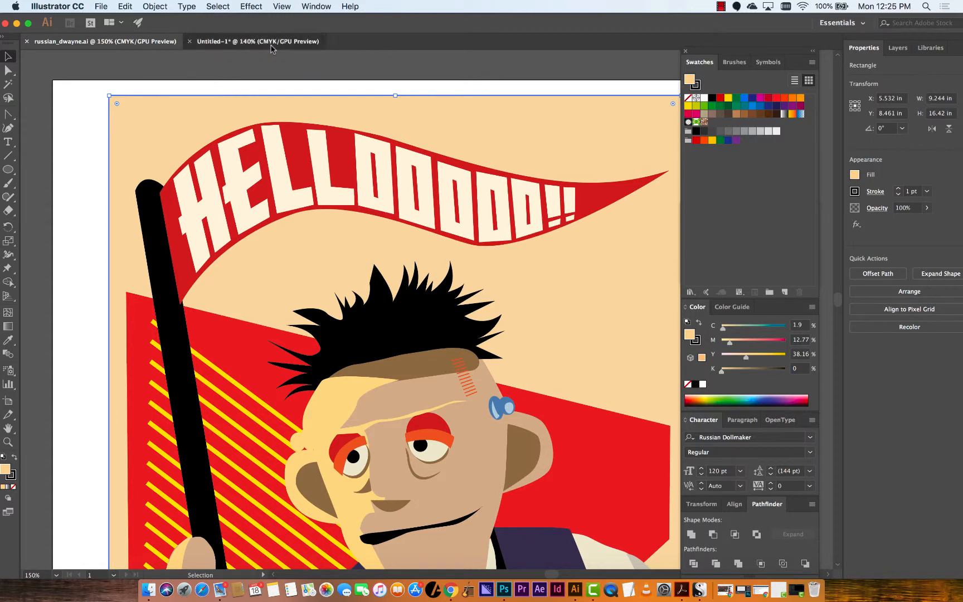
Draw a wavy curved path across the artboard with the Pen tool
{"action": "left_click", "coordinate": [10, 129]}
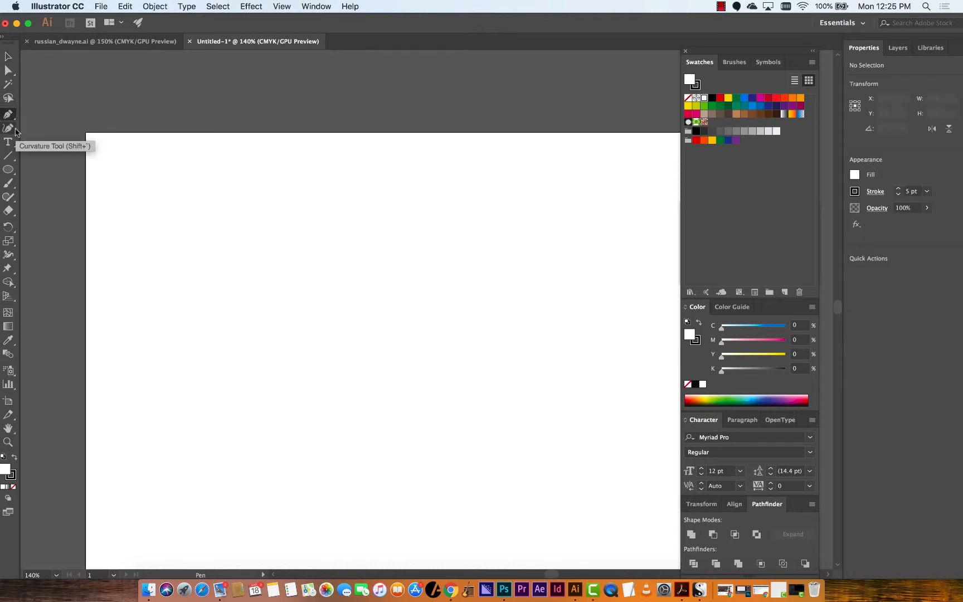
{"action": "left_click", "coordinate": [131, 170]}
{"action": "left_click_drag", "start_coordinate": [253, 316], "coordinate": [331, 301]}
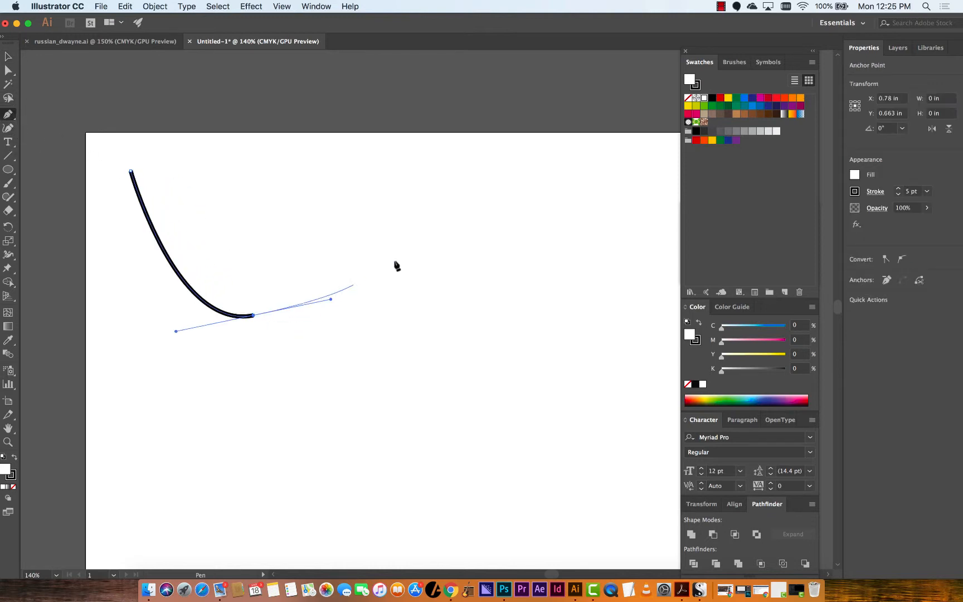
{"action": "mouse_move", "coordinate": [542, 233]}
{"action": "left_mouse_down"}
{"action": "mouse_move", "coordinate": [602, 280]}
{"action": "mouse_move", "coordinate": [672, 288]}
{"action": "mouse_move", "coordinate": [668, 280]}
{"action": "left_mouse_up"}
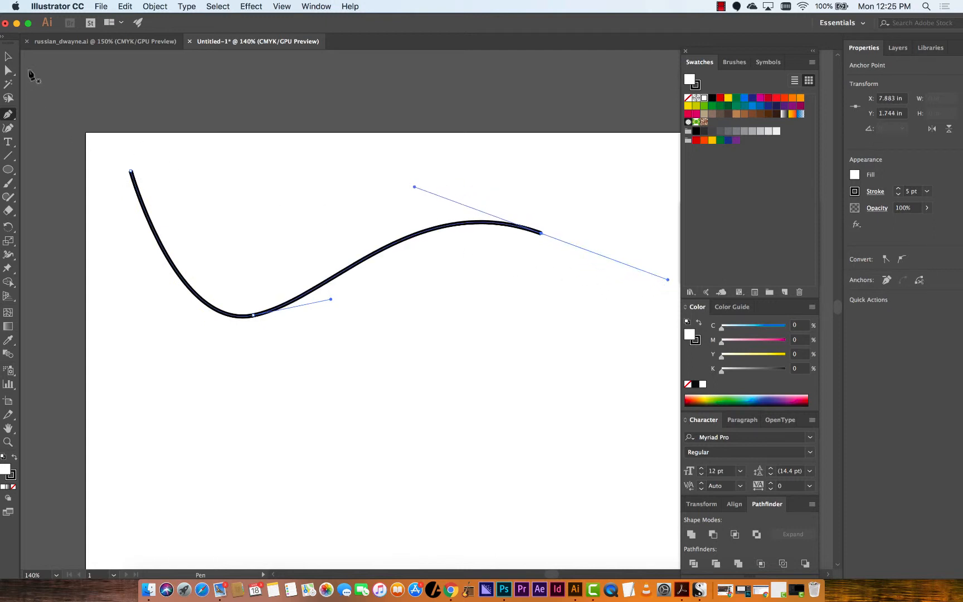
{"action": "left_click", "coordinate": [8, 56]}
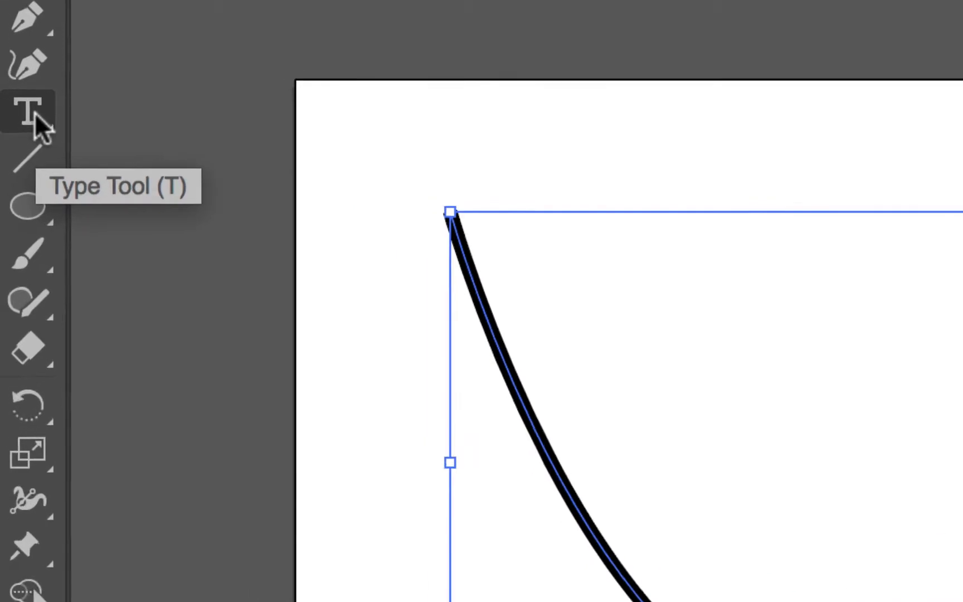
Add placeholder text along the curved path with the Type on a Path tool
{"action": "left_click", "coordinate": [10, 142]}
{"action": "left_click", "coordinate": [40, 111]}
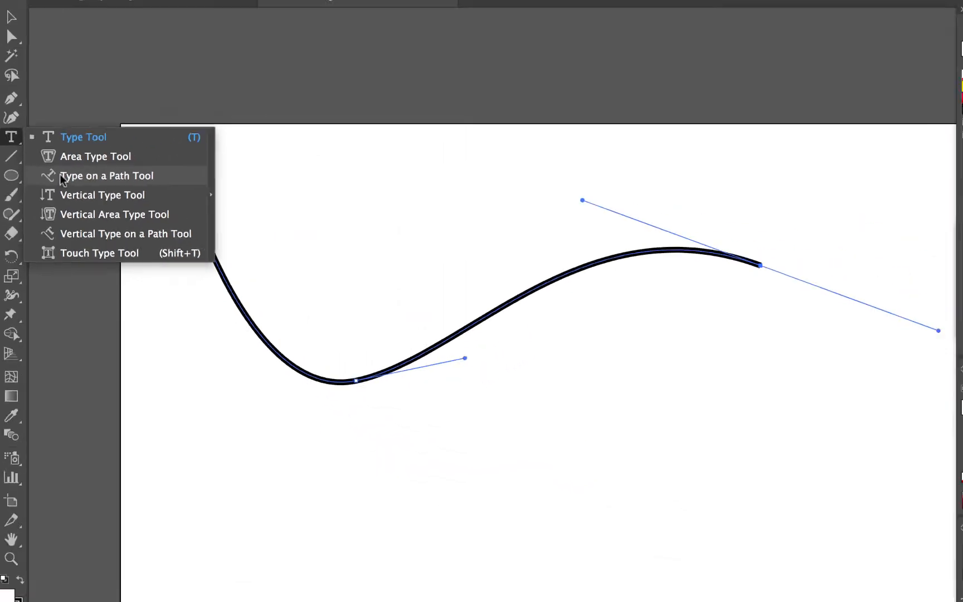
{"action": "left_click", "coordinate": [170, 215]}
{"action": "left_click", "coordinate": [126, 171]}
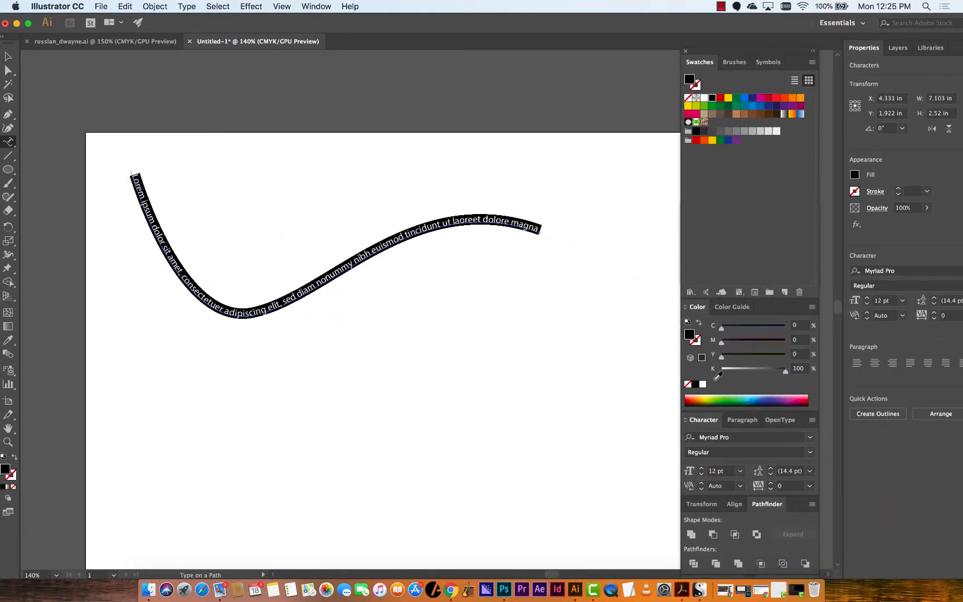
Increase the path text's font size to 23 pt
{"action": "left_click", "coordinate": [702, 470]}
{"action": "left_click", "coordinate": [702, 470]}
{"action": "left_click", "coordinate": [702, 470]}
{"action": "left_click", "coordinate": [702, 469]}
{"action": "left_click", "coordinate": [702, 469]}
{"action": "left_click", "coordinate": [702, 470]}
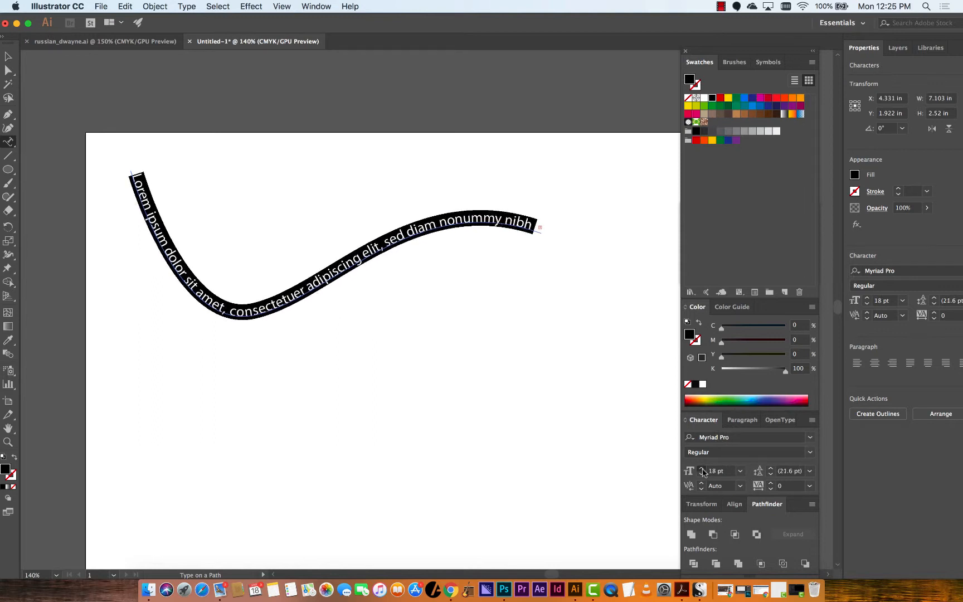
{"action": "left_click", "coordinate": [702, 470]}
{"action": "left_click", "coordinate": [701, 470]}
{"action": "left_click", "coordinate": [701, 469]}
{"action": "left_click", "coordinate": [702, 469]}
{"action": "left_click", "coordinate": [702, 470]}
{"action": "left_click", "coordinate": [8, 57]}
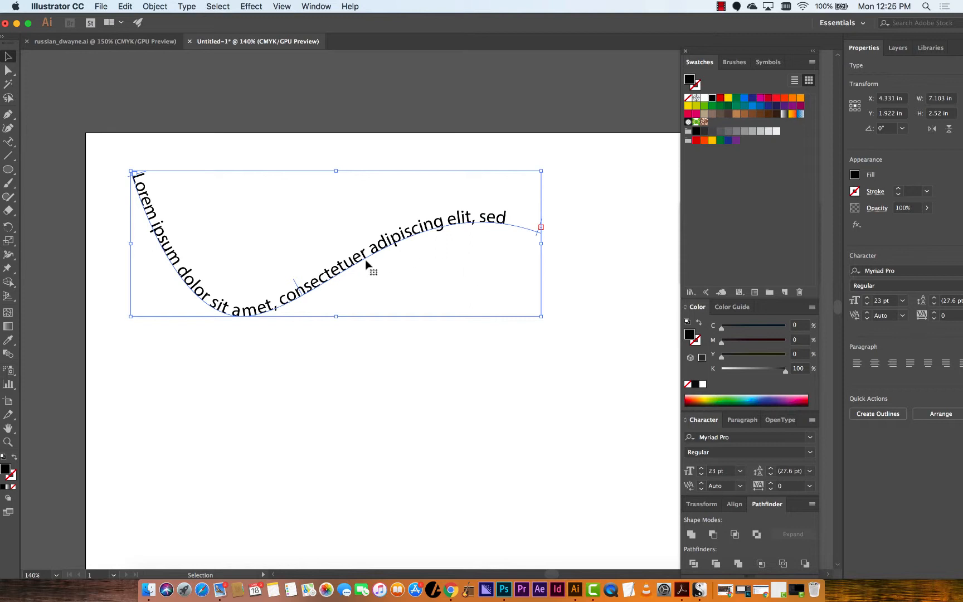
Move the curve's bottom anchor lower and flatten its handles with Direct Selection
{"action": "key", "text": "a"}
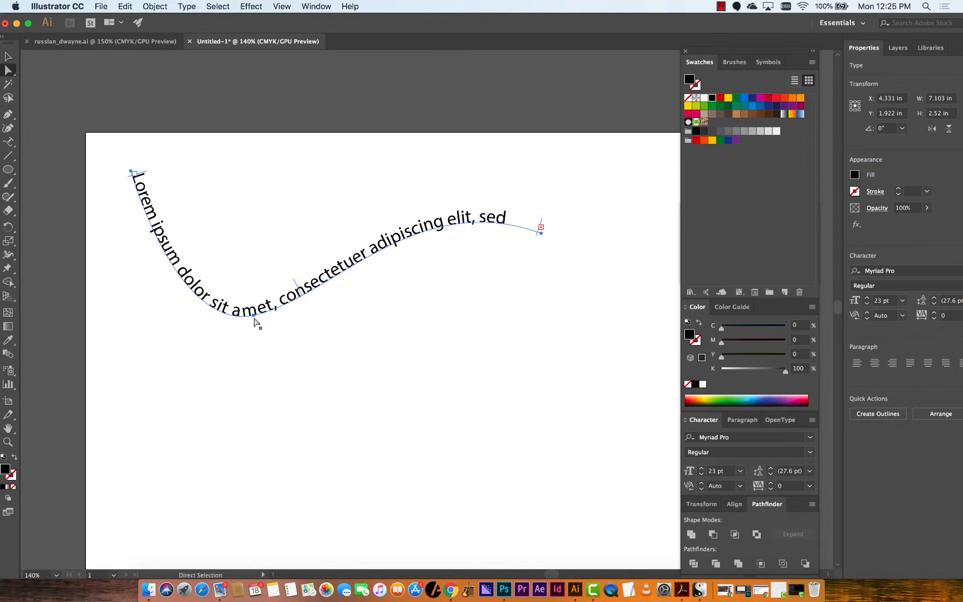
{"action": "left_click_drag", "start_coordinate": [254, 317], "coordinate": [308, 346]}
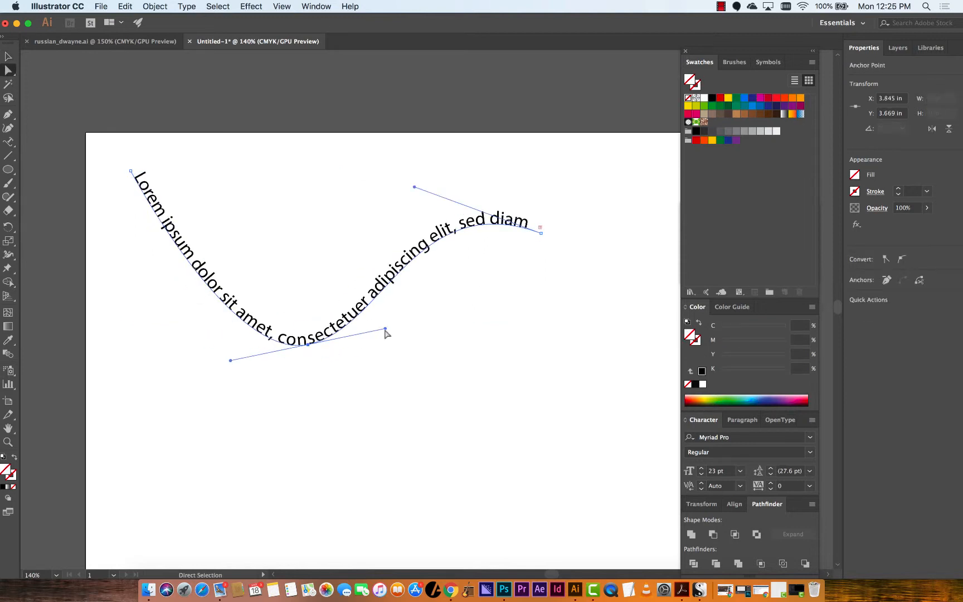
{"action": "left_click_drag", "start_coordinate": [385, 329], "coordinate": [431, 346]}
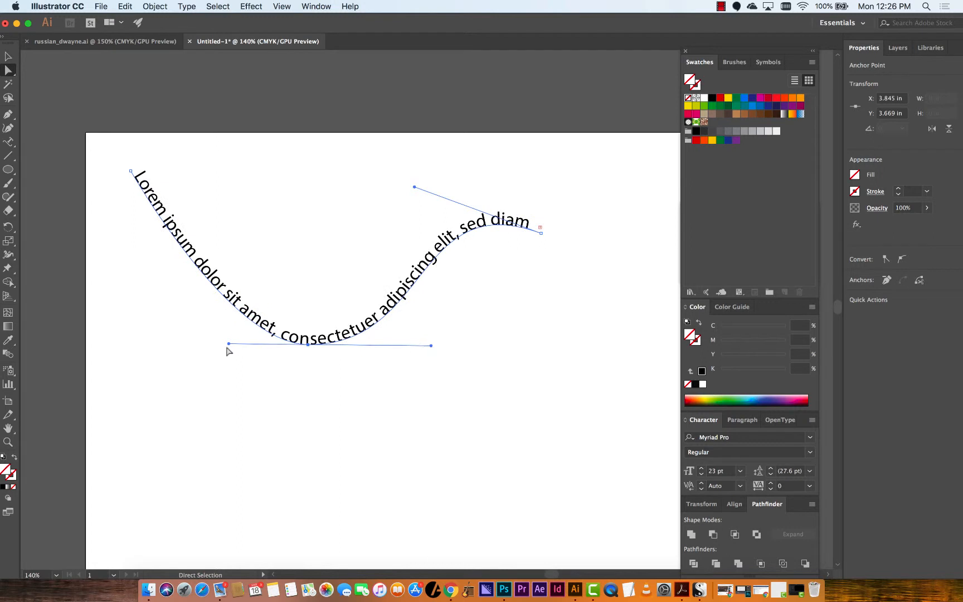
{"action": "left_click", "coordinate": [238, 304]}
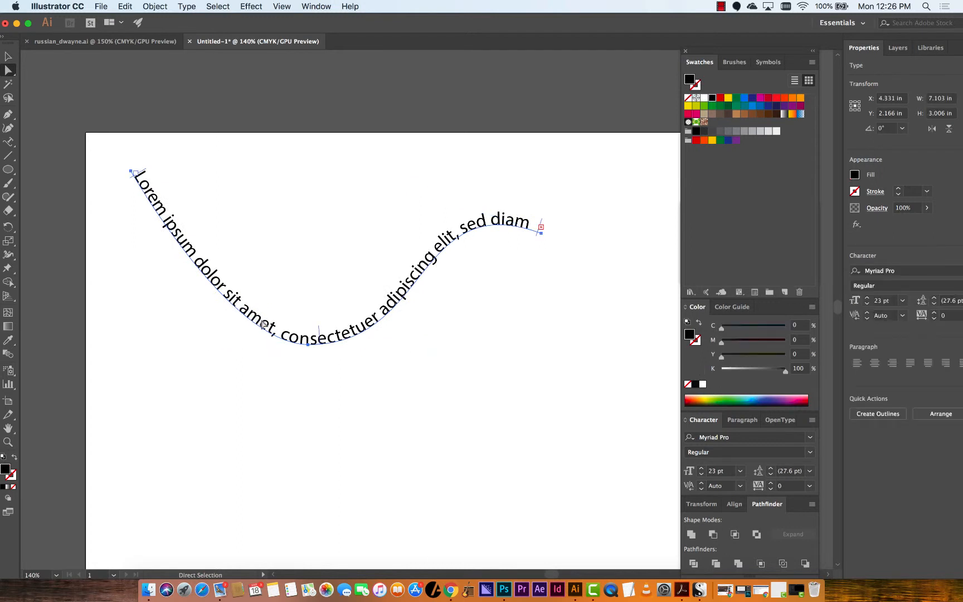
Replace the path text with HELLOOOOO!!!
{"action": "double_click", "coordinate": [219, 276]}
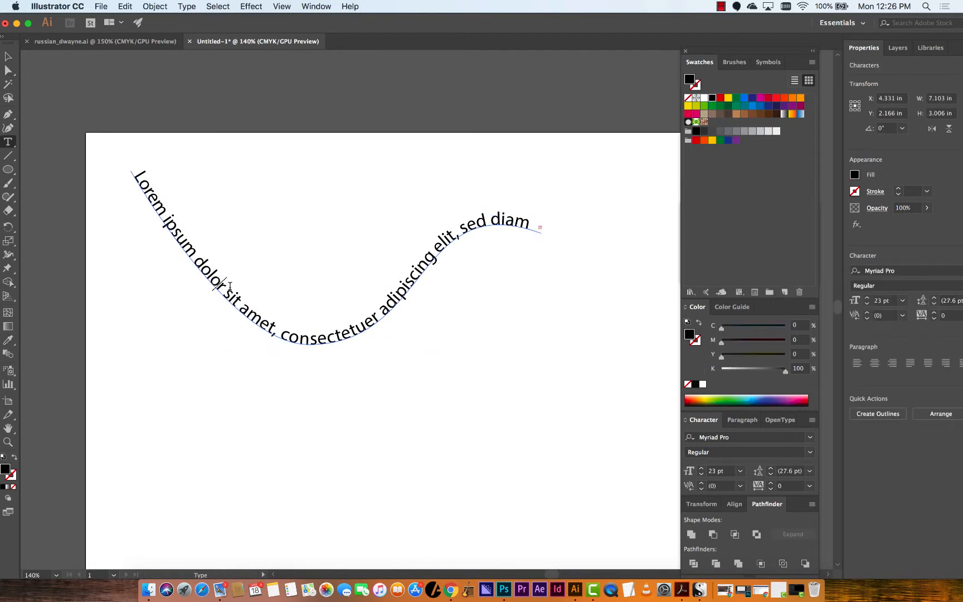
{"action": "key", "text": "super+a"}
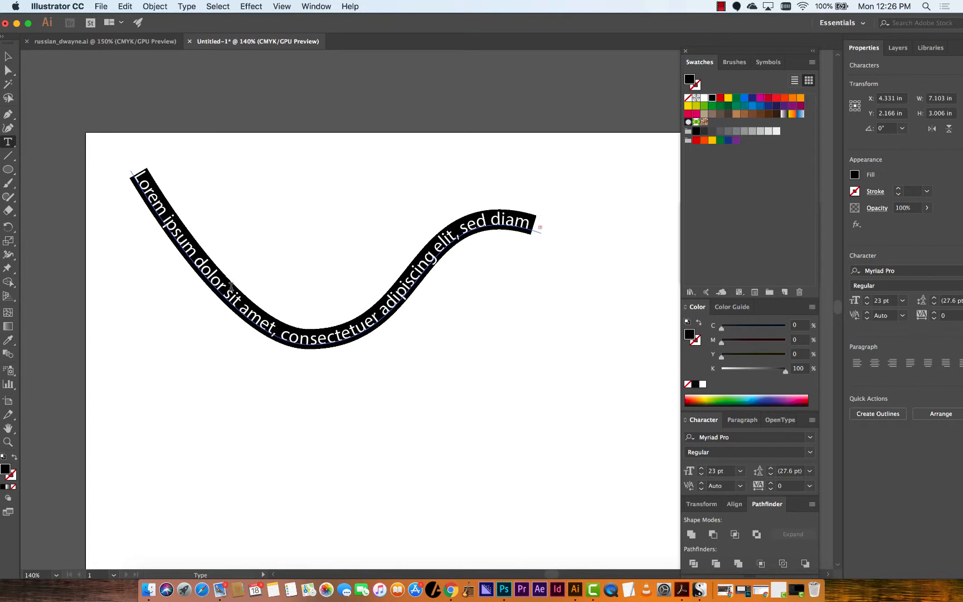
{"action": "type", "text": "HELO"}
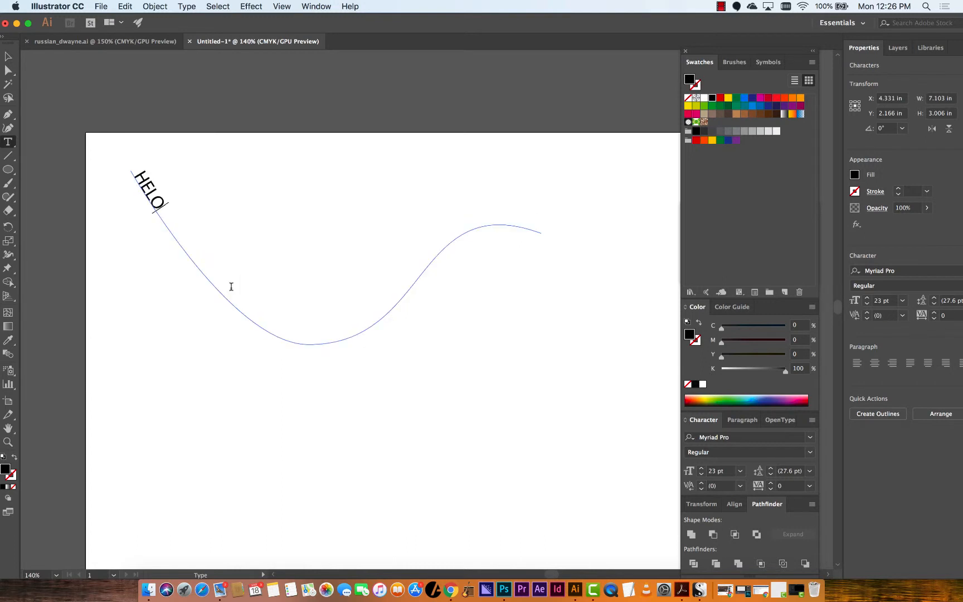
{"action": "key", "text": "BackSpace"}
{"action": "type", "text": "LOOOOO!!!"}
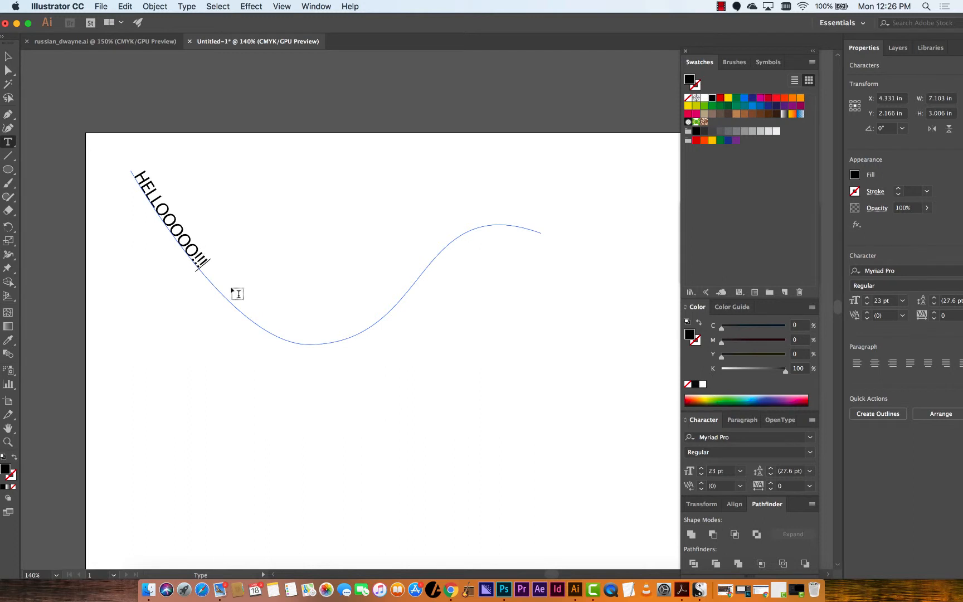
Set the path text's font size to 125 pt
{"action": "key", "text": "super+a"}
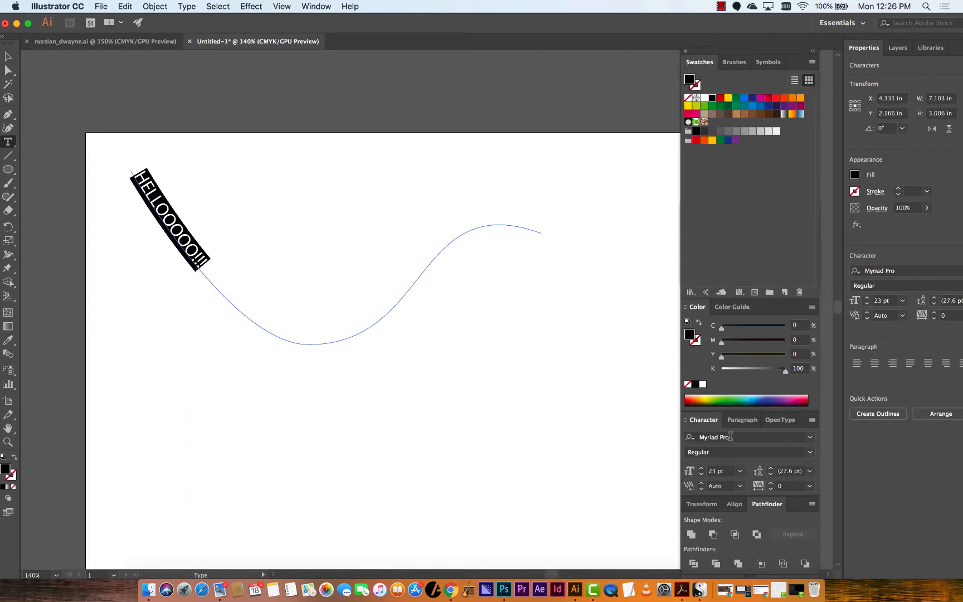
{"action": "left_click", "coordinate": [810, 440]}
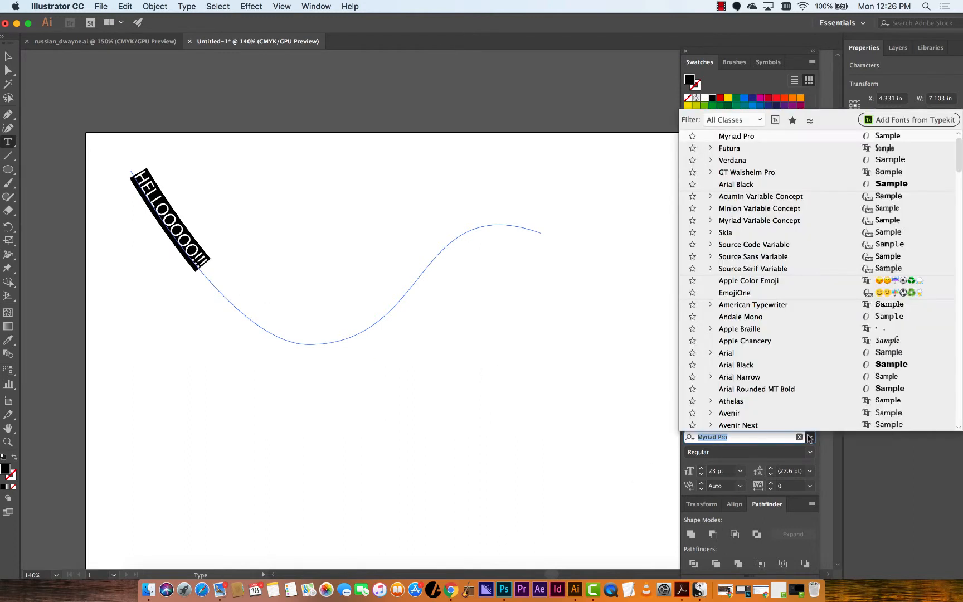
{"action": "left_click", "coordinate": [709, 472]}
{"action": "double_click", "coordinate": [709, 471]}
{"action": "type", "text": "125"}
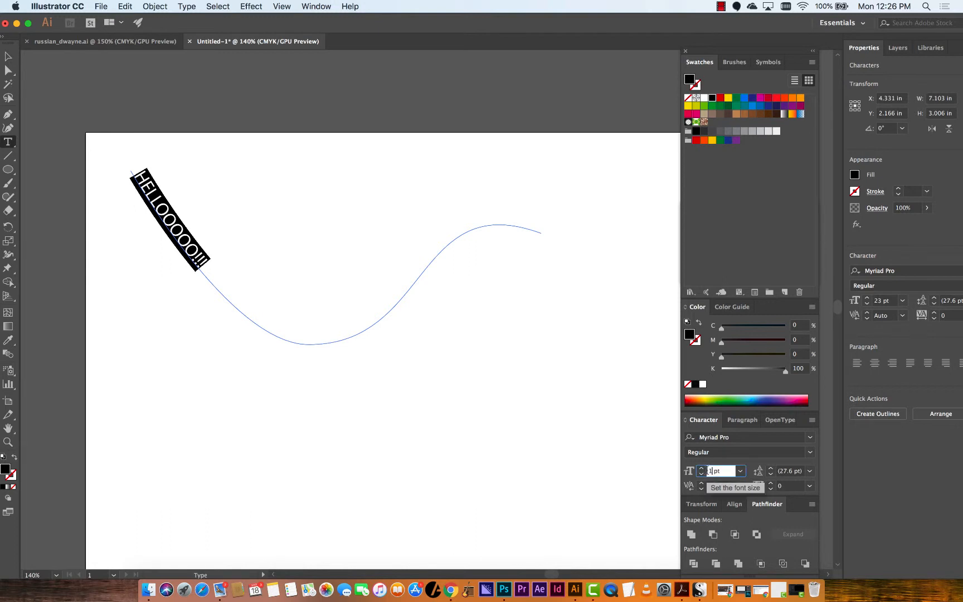
{"action": "key", "text": "Return"}
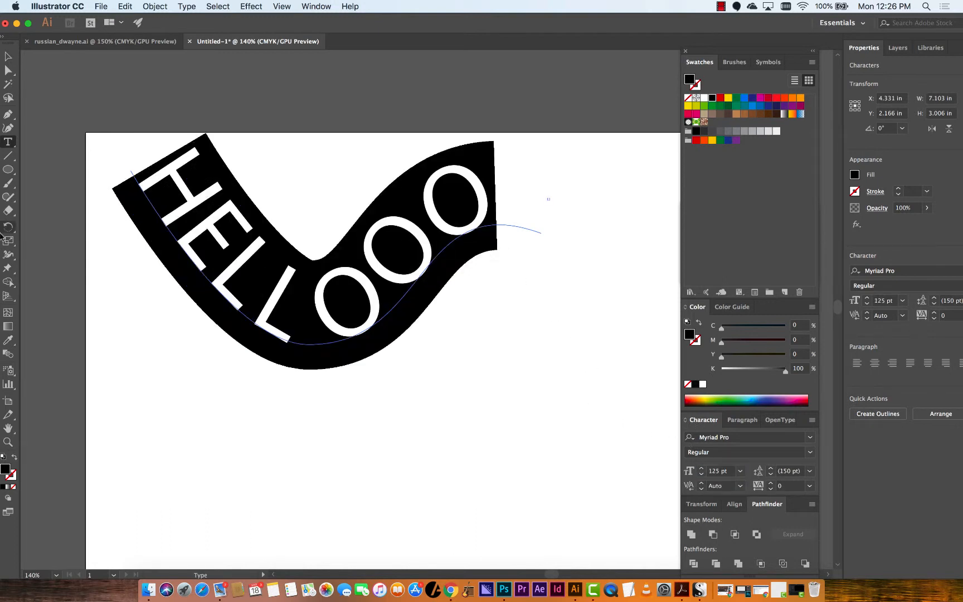
Reduce the path text's font size to 101 pt
{"action": "left_click", "coordinate": [701, 474]}
{"action": "left_click", "coordinate": [701, 474]}
{"action": "left_click", "coordinate": [701, 474]}
{"action": "left_click", "coordinate": [702, 474]}
{"action": "left_click", "coordinate": [701, 474]}
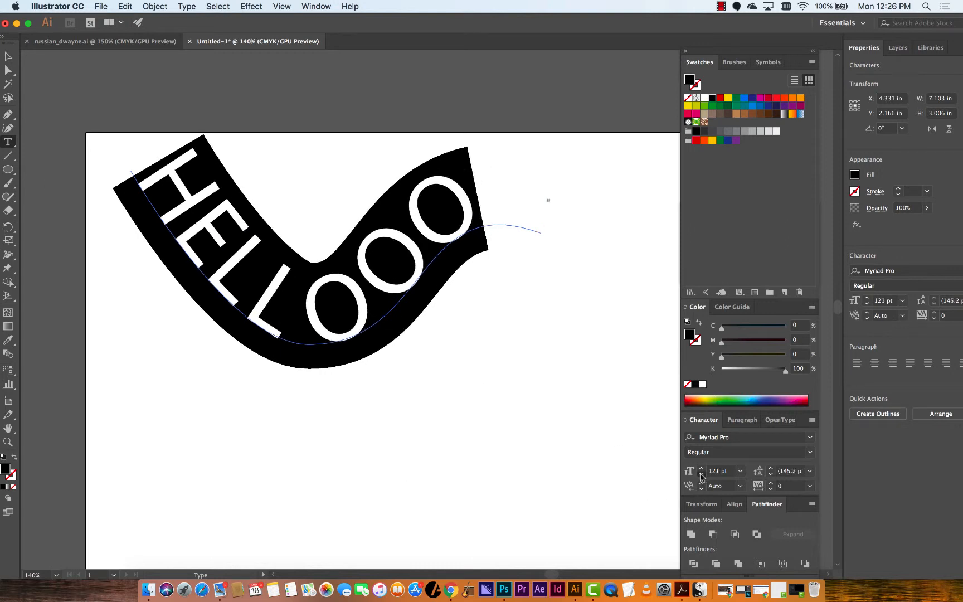
{"action": "left_click", "coordinate": [701, 475]}
{"action": "left_click", "coordinate": [702, 474]}
{"action": "left_click", "coordinate": [702, 475]}
{"action": "left_click", "coordinate": [701, 474]}
{"action": "left_click", "coordinate": [701, 475]}
{"action": "left_click", "coordinate": [701, 475]}
{"action": "left_click", "coordinate": [701, 475]}
{"action": "left_click", "coordinate": [702, 474]}
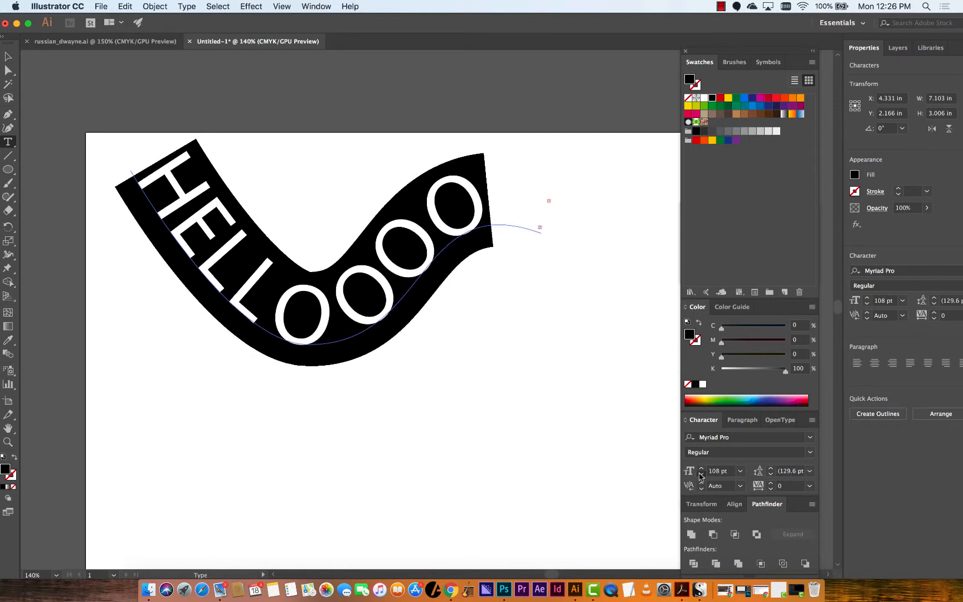
{"action": "left_click", "coordinate": [702, 474]}
{"action": "left_click", "coordinate": [701, 474]}
{"action": "left_click", "coordinate": [701, 474]}
{"action": "left_click", "coordinate": [701, 474]}
{"action": "left_click", "coordinate": [702, 474]}
{"action": "left_click", "coordinate": [702, 474]}
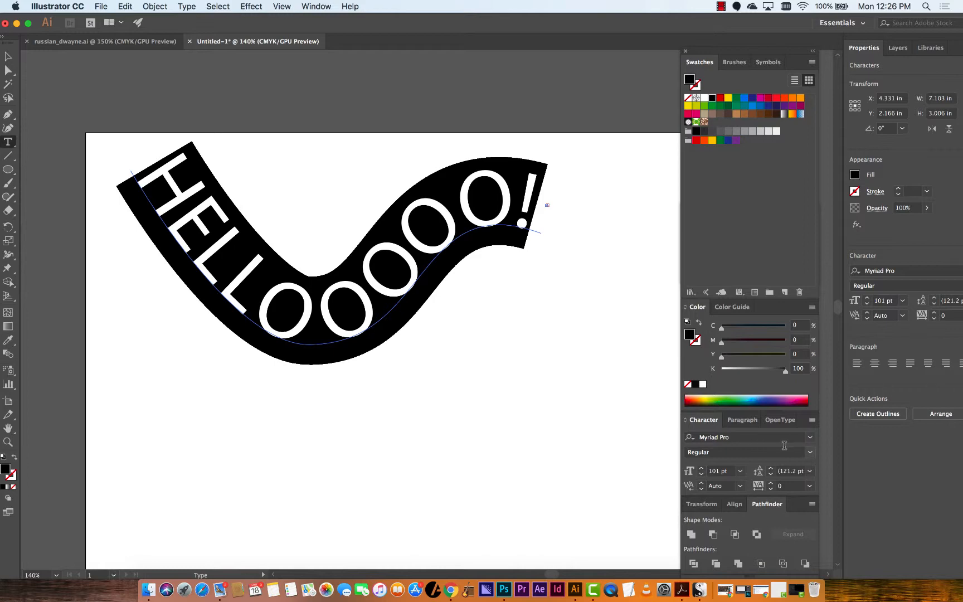
Change the path text's font to Russian Dollmaker
{"action": "left_click", "coordinate": [810, 437]}
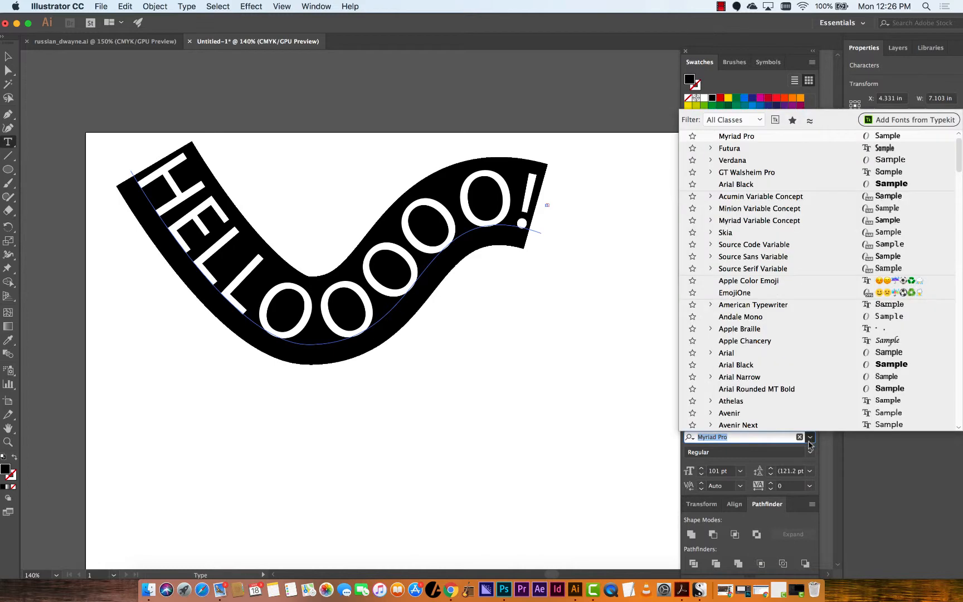
{"action": "scroll", "coordinate": [781, 153], "scroll_direction": "up", "scroll_amount": 1}
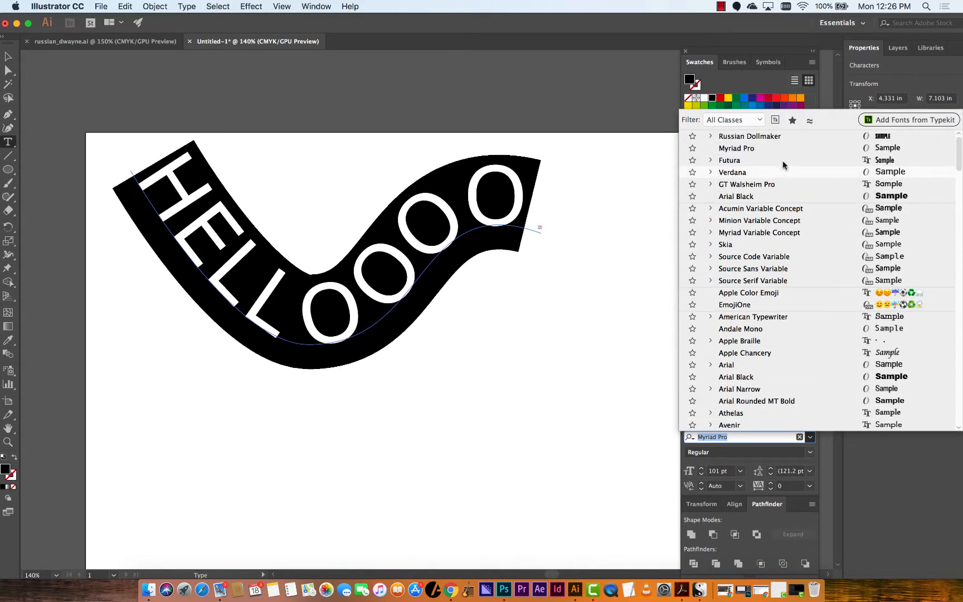
{"action": "left_click", "coordinate": [787, 133]}
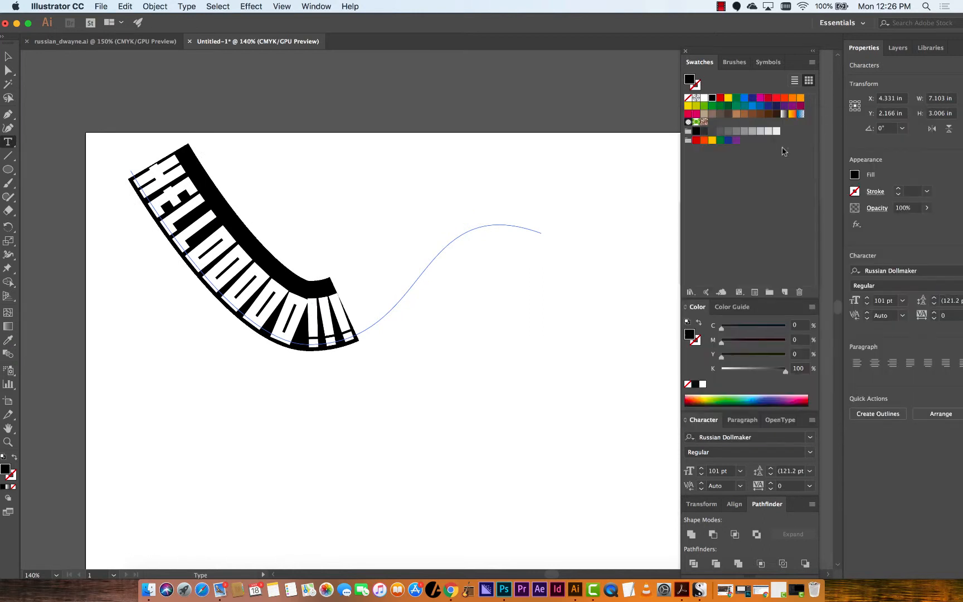
Increase the path text's font size to 124 pt
{"action": "left_click", "coordinate": [701, 467]}
{"action": "left_click", "coordinate": [700, 468]}
{"action": "left_click", "coordinate": [700, 467]}
{"action": "left_click", "coordinate": [701, 468]}
{"action": "left_click", "coordinate": [700, 468]}
{"action": "left_click", "coordinate": [700, 467]}
{"action": "left_click", "coordinate": [701, 468]}
{"action": "left_click", "coordinate": [700, 468]}
{"action": "left_click", "coordinate": [701, 467]}
{"action": "left_click", "coordinate": [701, 467]}
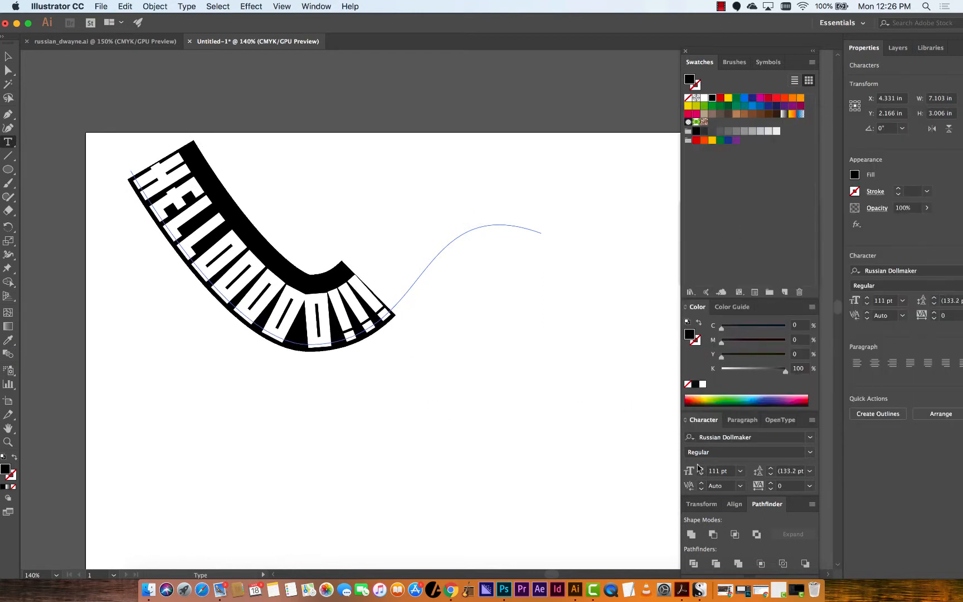
{"action": "left_click", "coordinate": [701, 468]}
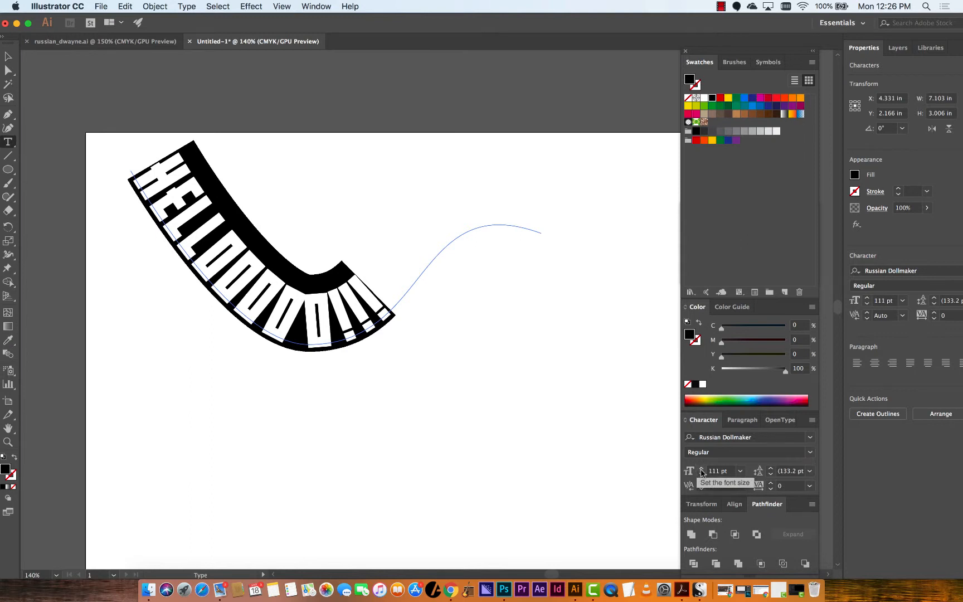
{"action": "left_click", "coordinate": [701, 469]}
{"action": "left_click", "coordinate": [702, 468]}
{"action": "left_click", "coordinate": [701, 468]}
{"action": "left_click", "coordinate": [702, 468]}
{"action": "left_click", "coordinate": [701, 468]}
{"action": "left_click", "coordinate": [701, 468]}
{"action": "left_click", "coordinate": [701, 468]}
{"action": "left_click", "coordinate": [701, 468]}
{"action": "left_click", "coordinate": [702, 468]}
{"action": "left_click", "coordinate": [701, 469]}
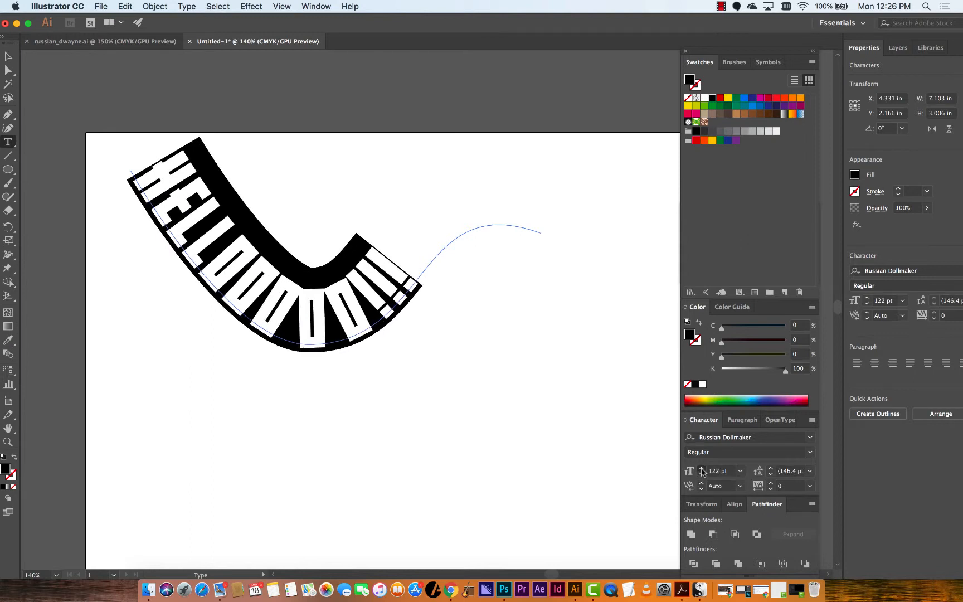
{"action": "left_click", "coordinate": [701, 468]}
{"action": "left_click", "coordinate": [701, 469]}
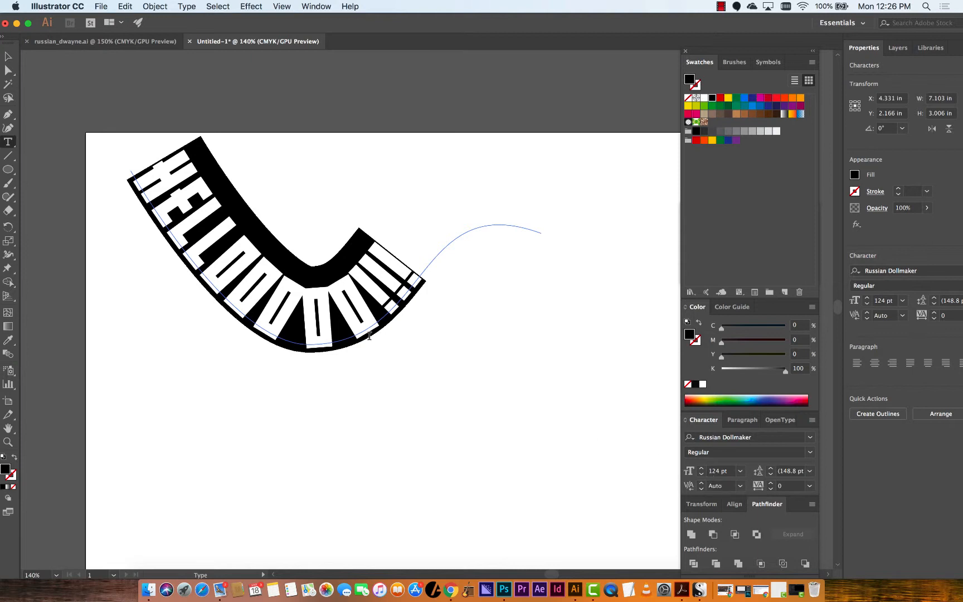
Reshape the text path with Direct Selection, raising its bottom anchor and pulling the right handle downward
{"action": "left_click", "coordinate": [9, 57]}
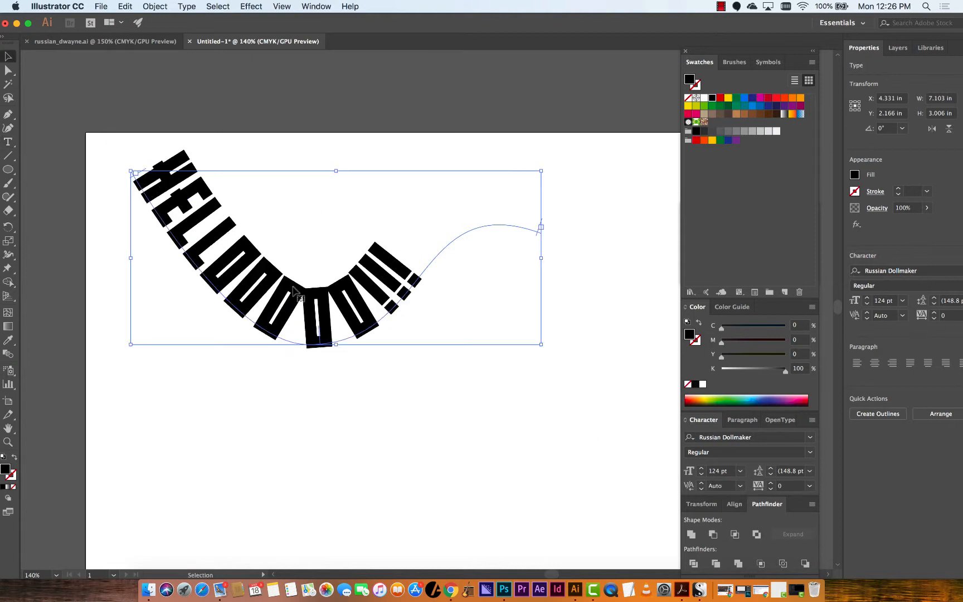
{"action": "key", "text": "a"}
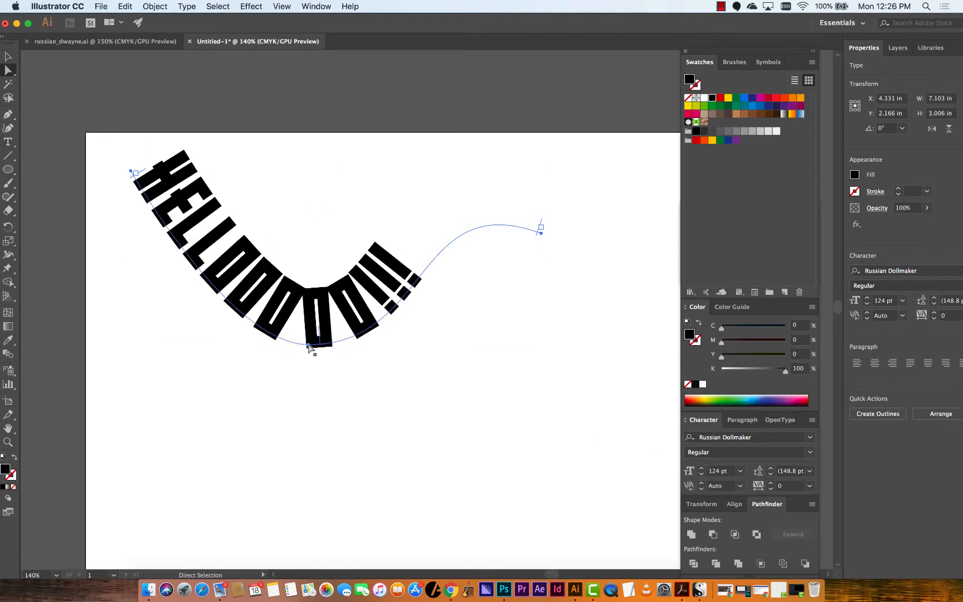
{"action": "left_click_drag", "start_coordinate": [312, 345], "coordinate": [353, 293]}
{"action": "left_click", "coordinate": [335, 371]}
{"action": "left_click", "coordinate": [320, 349]}
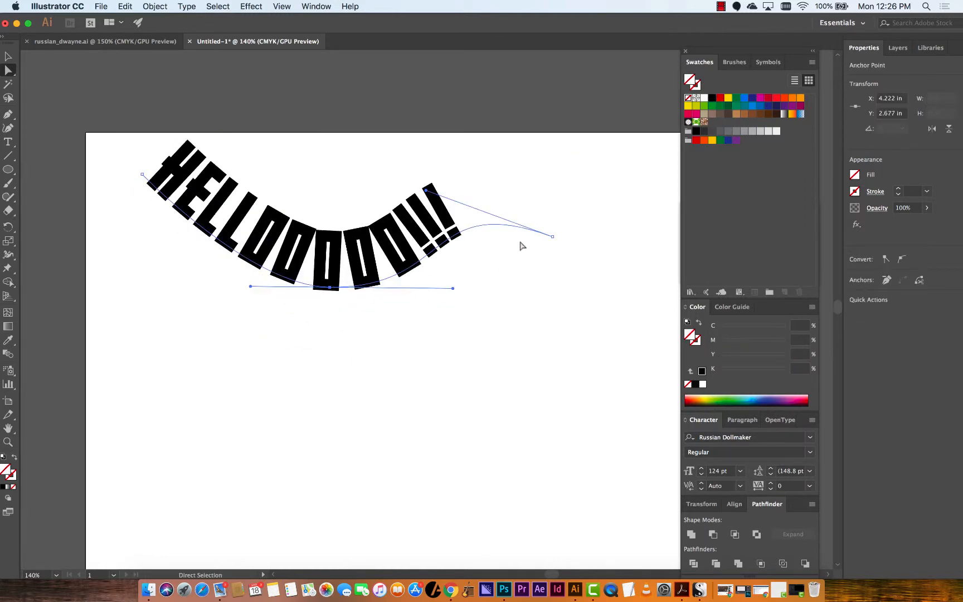
{"action": "left_click_drag", "start_coordinate": [426, 190], "coordinate": [440, 248]}
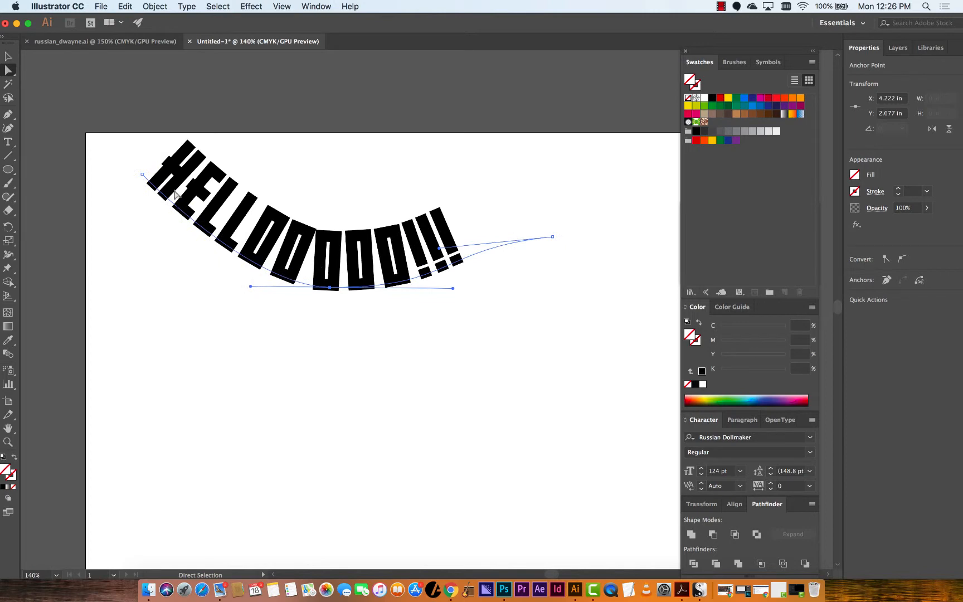
Switch to the reference poster and zoom in to examine its banner lettering, then return to the working document
{"action": "left_click", "coordinate": [106, 41]}
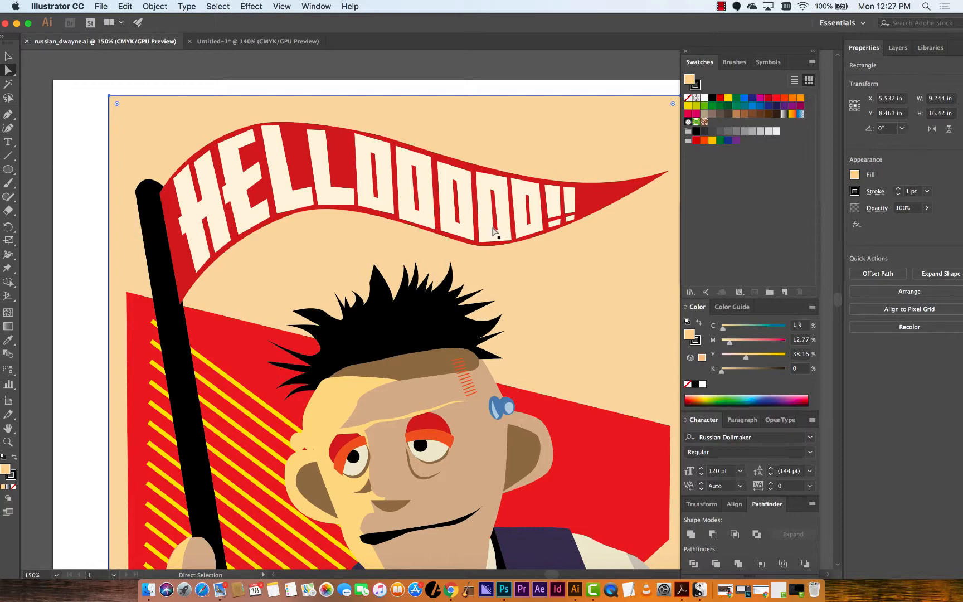
{"action": "key", "text": "super+equal"}
{"action": "key", "text": "super+equal"}
{"action": "left_click_drag", "start_coordinate": [426, 153], "coordinate": [452, 379]}
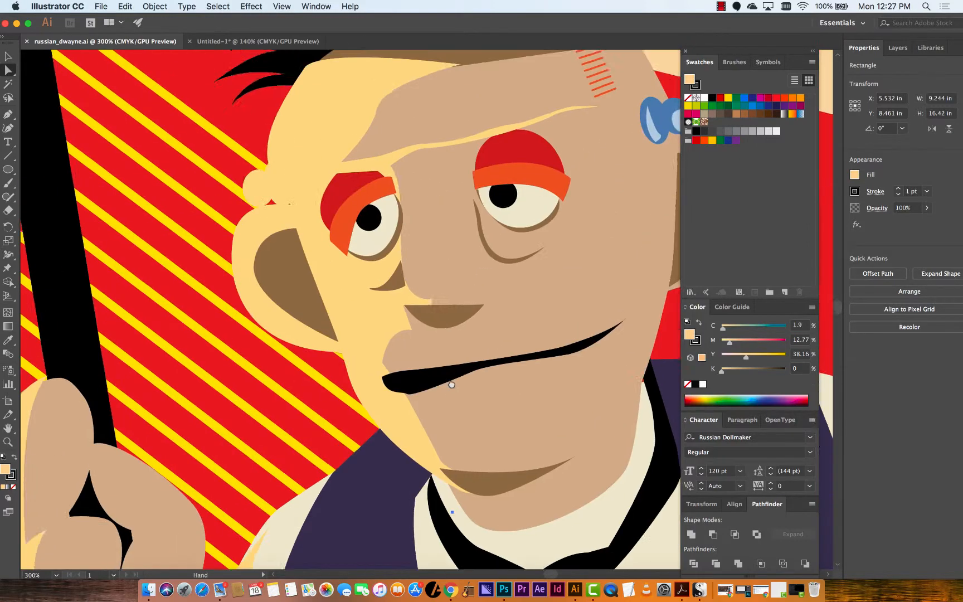
{"action": "left_click_drag", "start_coordinate": [385, 170], "coordinate": [373, 430]}
{"action": "scroll", "coordinate": [355, 230], "scroll_direction": "up", "scroll_amount": 10}
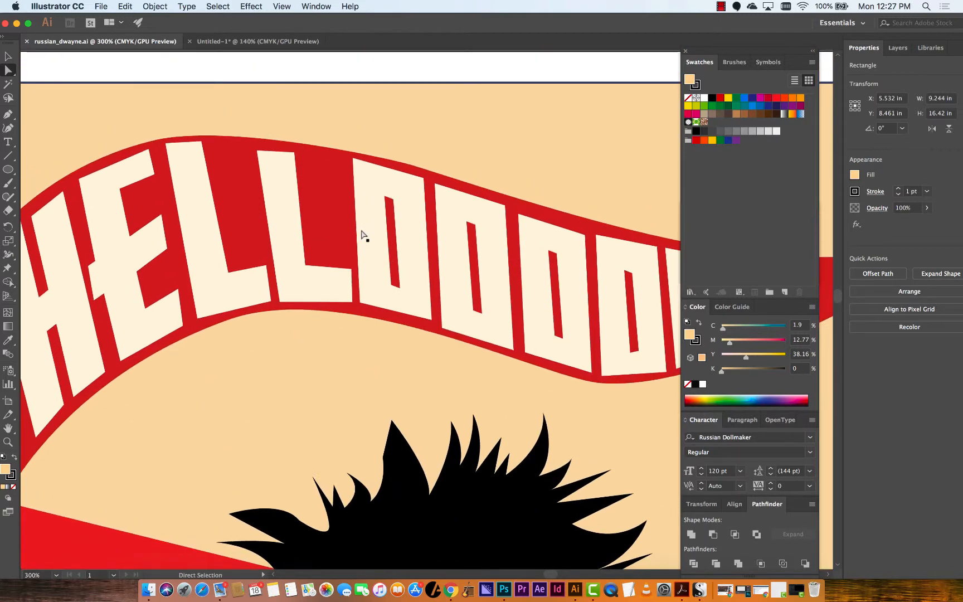
{"action": "left_click", "coordinate": [363, 234]}
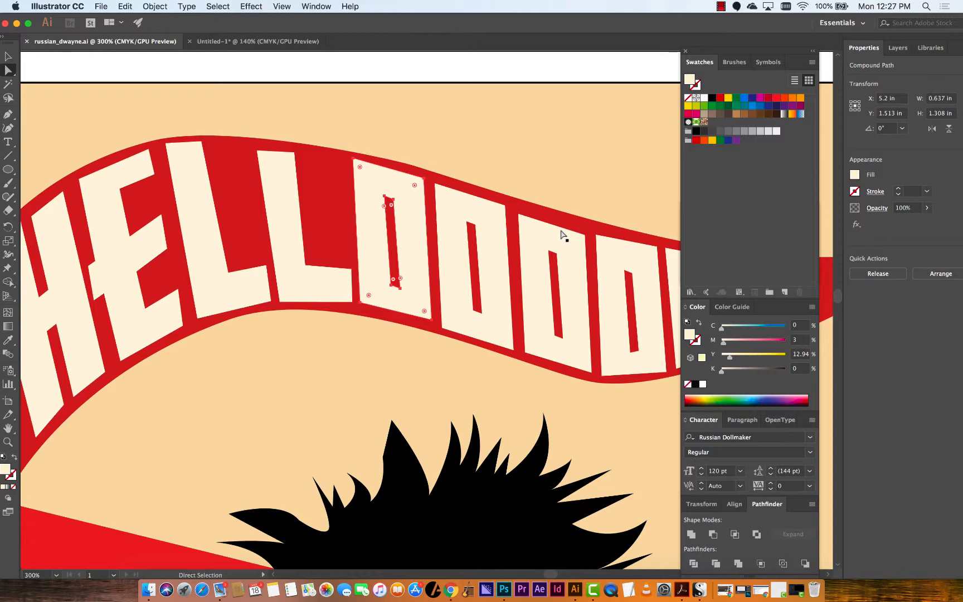
{"action": "left_click", "coordinate": [262, 41]}
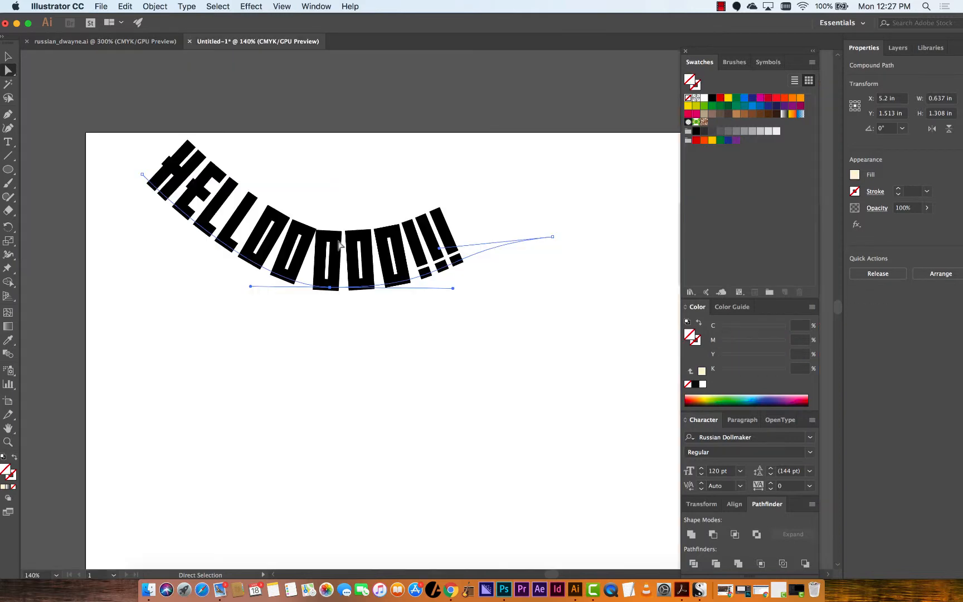
Add a placeholder point text line below the curved text with the Type tool and select it
{"action": "key", "text": "t"}
{"action": "left_click", "coordinate": [193, 406]}
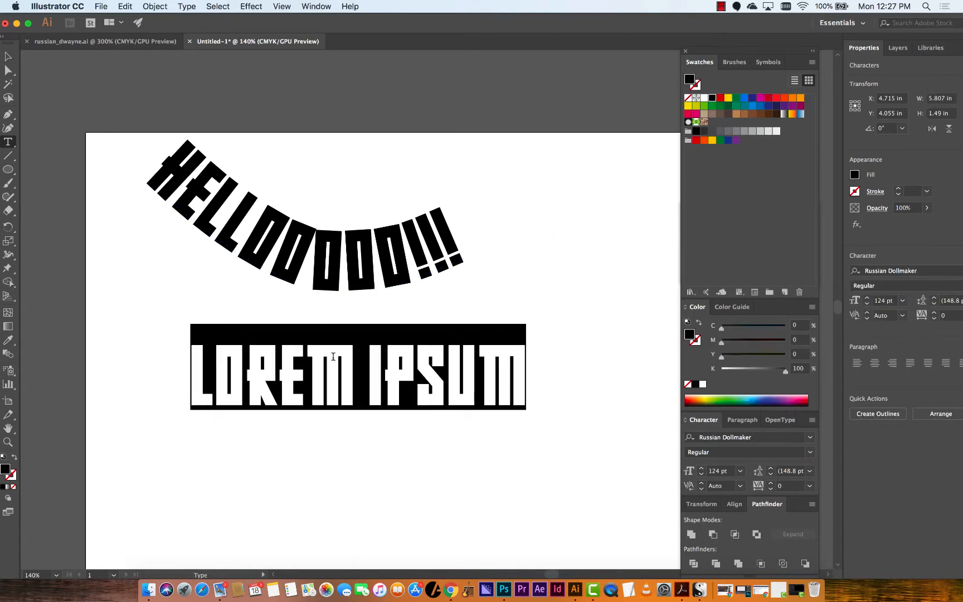
{"action": "left_click", "coordinate": [9, 56]}
{"action": "left_click", "coordinate": [317, 416]}
{"action": "left_click", "coordinate": [320, 410]}
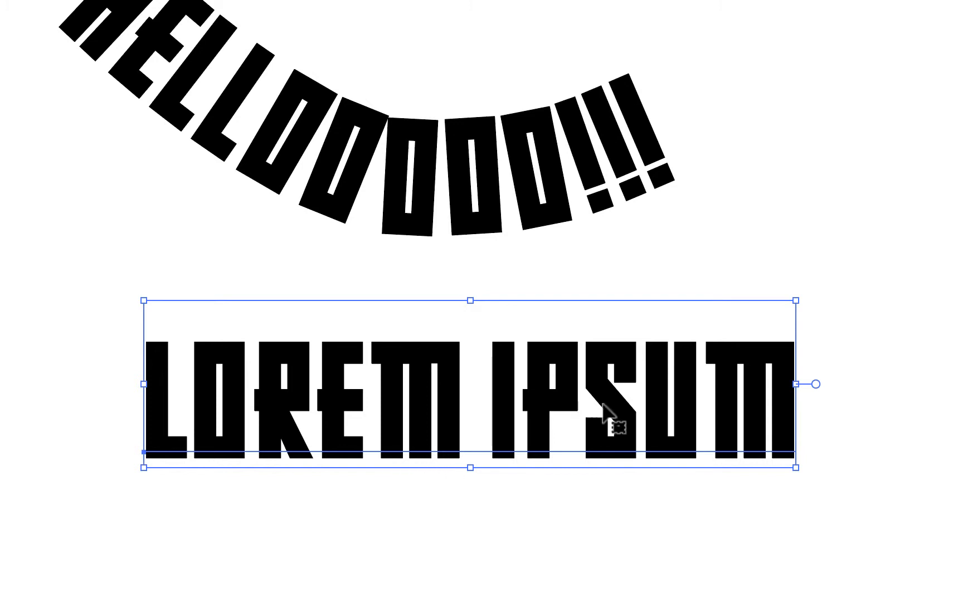
Tighten the kerning between the letters of LOREM IPSUM
{"action": "double_click", "coordinate": [702, 387]}
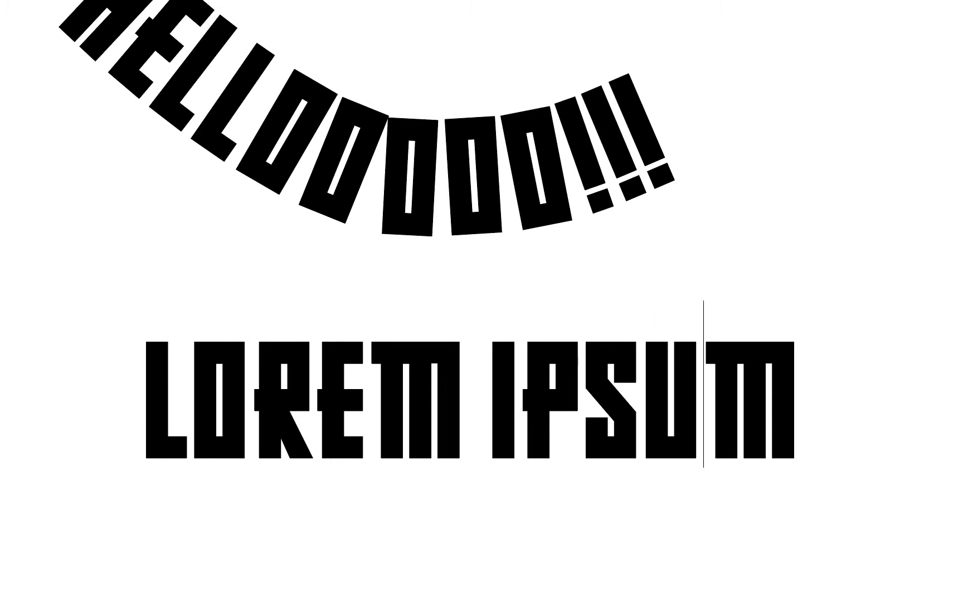
{"action": "key", "text": "alt+Left"}
{"action": "key", "text": "alt+Left"}
{"action": "key", "text": "alt+Left"}
{"action": "key", "text": "alt+Left"}
{"action": "key", "text": "alt+Left"}
{"action": "key", "text": "alt+Left"}
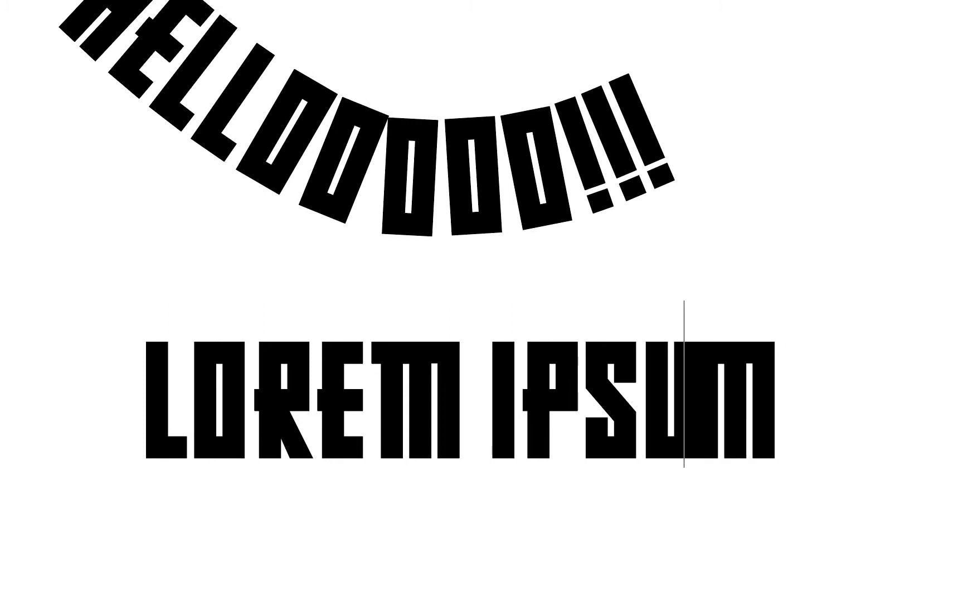
{"action": "key", "text": "alt+Right"}
{"action": "key", "text": "alt+Right"}
{"action": "key", "text": "alt+Right"}
{"action": "key", "text": "alt+Right"}
{"action": "key", "text": "alt+Right"}
{"action": "key", "text": "alt+Right"}
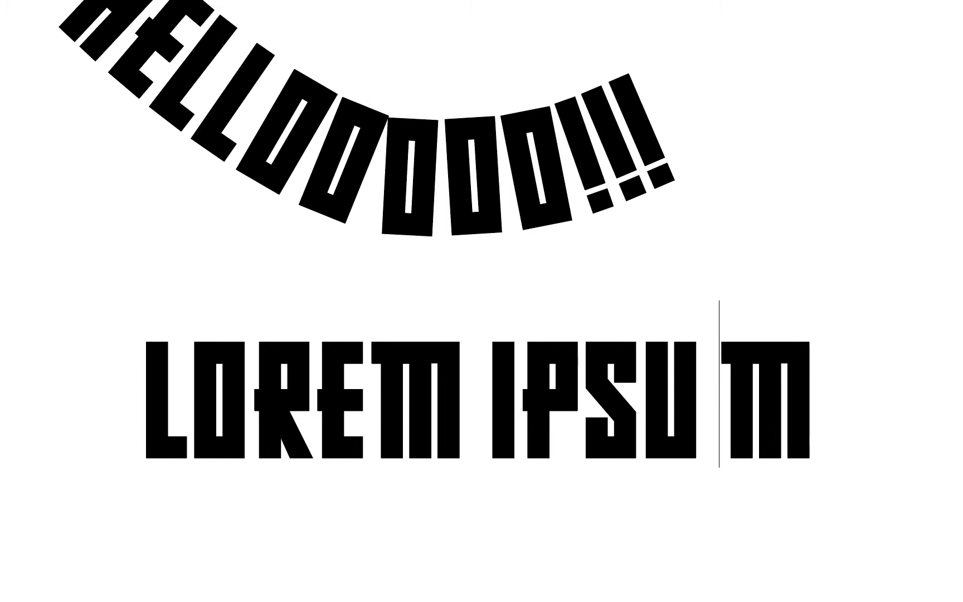
{"action": "key", "text": "alt+Left"}
{"action": "key", "text": "alt+Left"}
{"action": "key", "text": "alt+Left"}
{"action": "key", "text": "alt+Left"}
{"action": "key", "text": "alt+Left"}
{"action": "key", "text": "Left"}
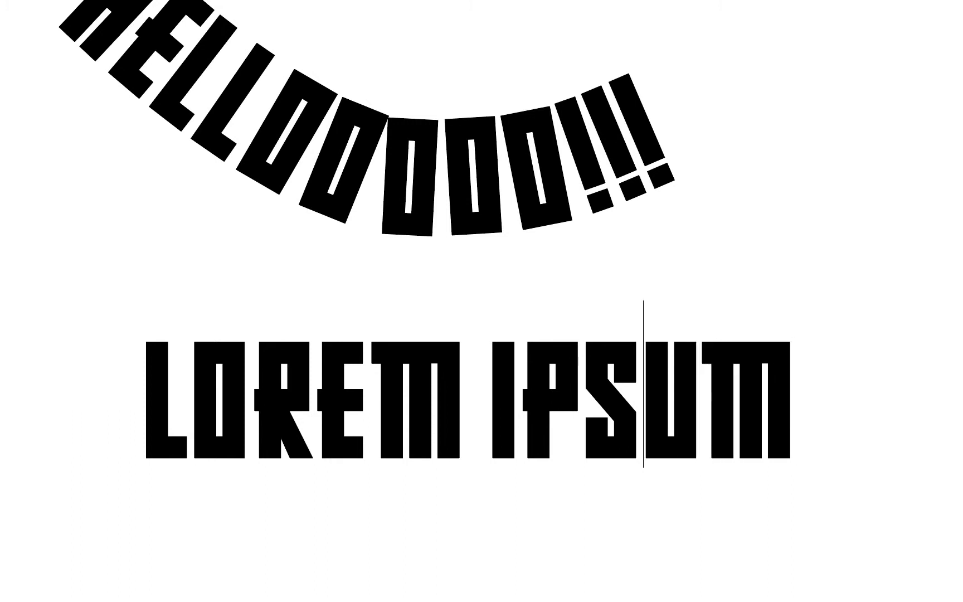
{"action": "key", "text": "alt+Left"}
{"action": "key", "text": "alt+Left"}
{"action": "key", "text": "Left"}
{"action": "key", "text": "alt+Left"}
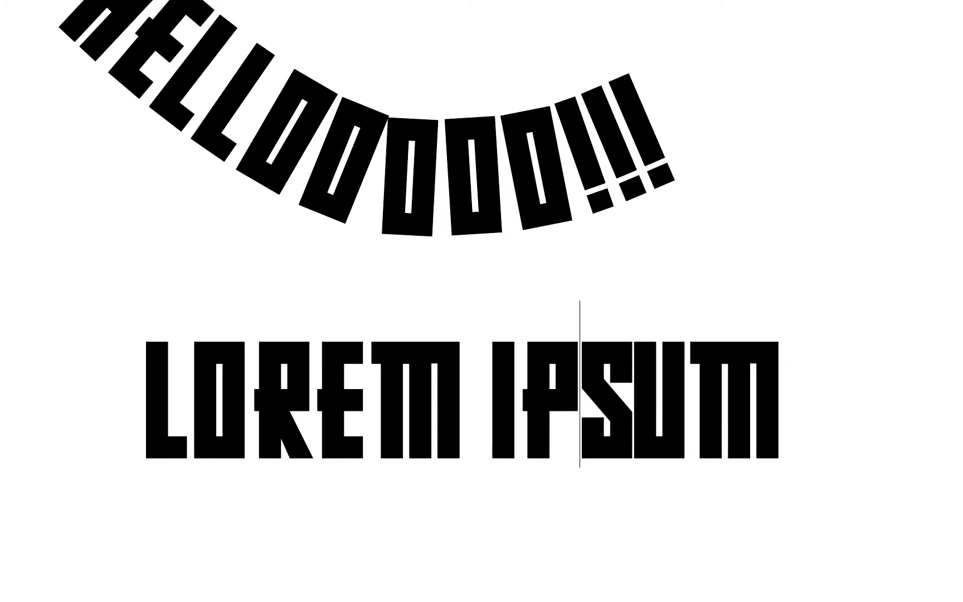
{"action": "key", "text": "Left"}
{"action": "key", "text": "alt+Left"}
{"action": "key", "text": "Left"}
{"action": "key", "text": "Left"}
{"action": "key", "text": "Left"}
{"action": "key", "text": "Left"}
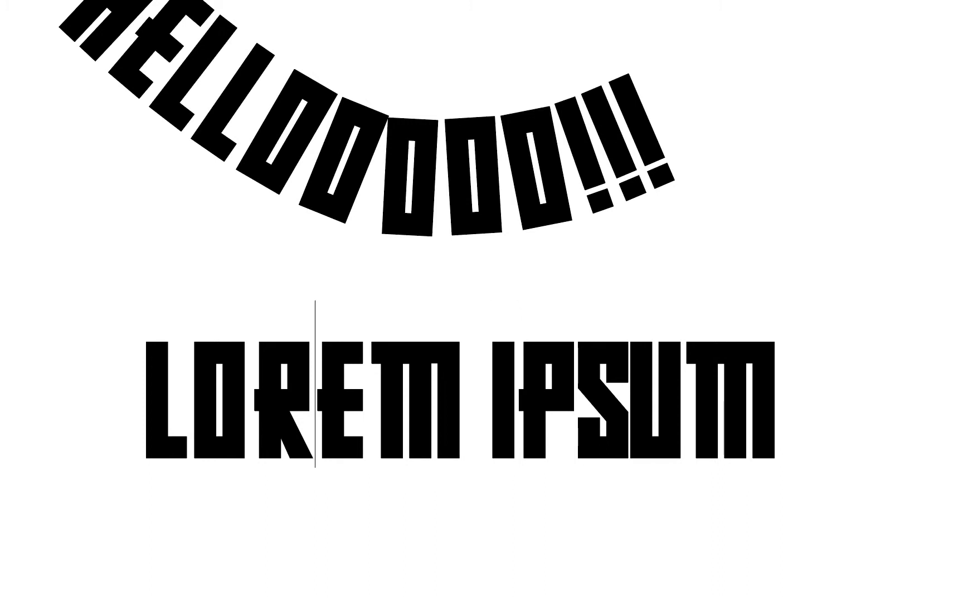
{"action": "key", "text": "Right"}
{"action": "key", "text": "alt+Left"}
{"action": "key", "text": "Left"}
{"action": "key", "text": "alt+Left"}
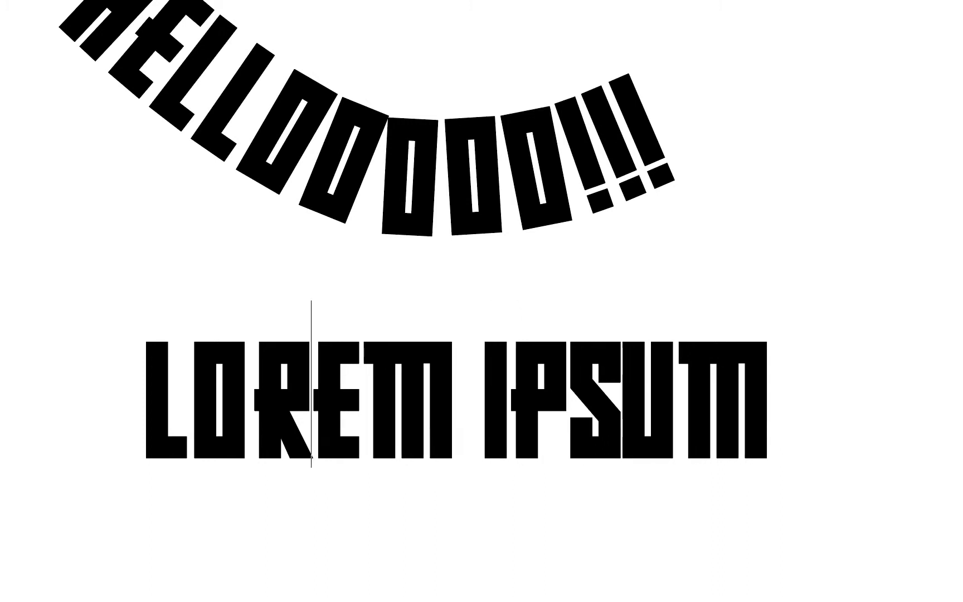
{"action": "key", "text": "Left"}
{"action": "key", "text": "alt+Left"}
{"action": "key", "text": "Left"}
{"action": "key", "text": "alt+Left"}
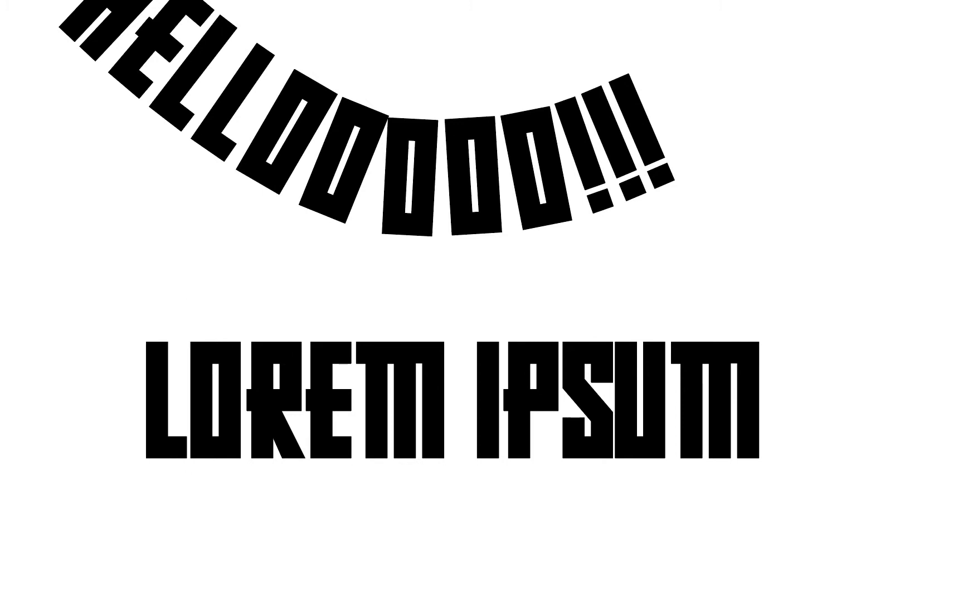
{"action": "left_click", "coordinate": [614, 384]}
{"action": "key", "text": "alt+Right"}
{"action": "key", "text": "Escape"}
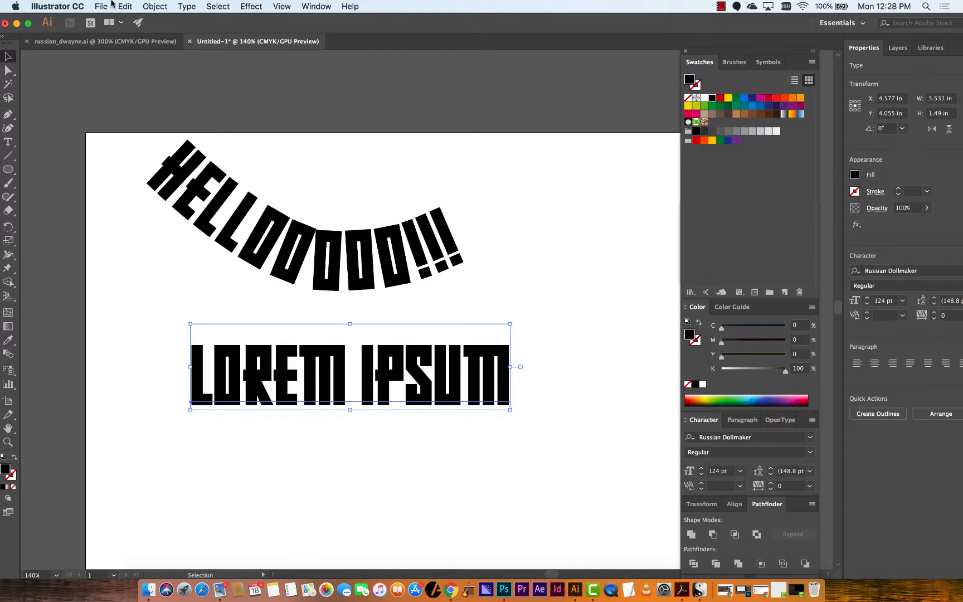
Convert the LOREM IPSUM text to outlines
{"action": "left_click", "coordinate": [153, 6]}
{"action": "mouse_move", "coordinate": [188, 6]}
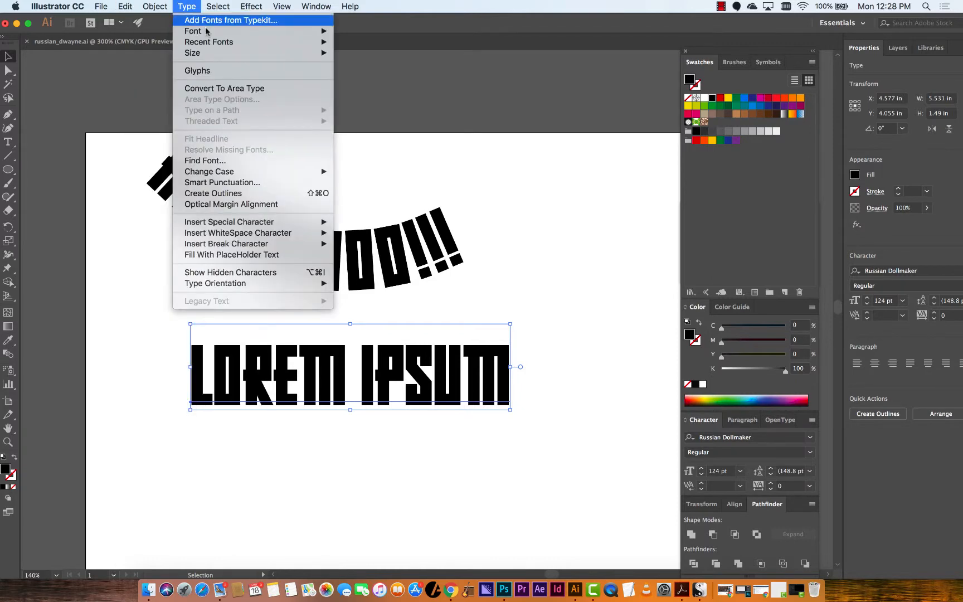
{"action": "left_click", "coordinate": [261, 194]}
Try stretching the outlined E's top-left corner upward with Direct Selection, then undo the move
{"action": "left_click", "coordinate": [9, 70]}
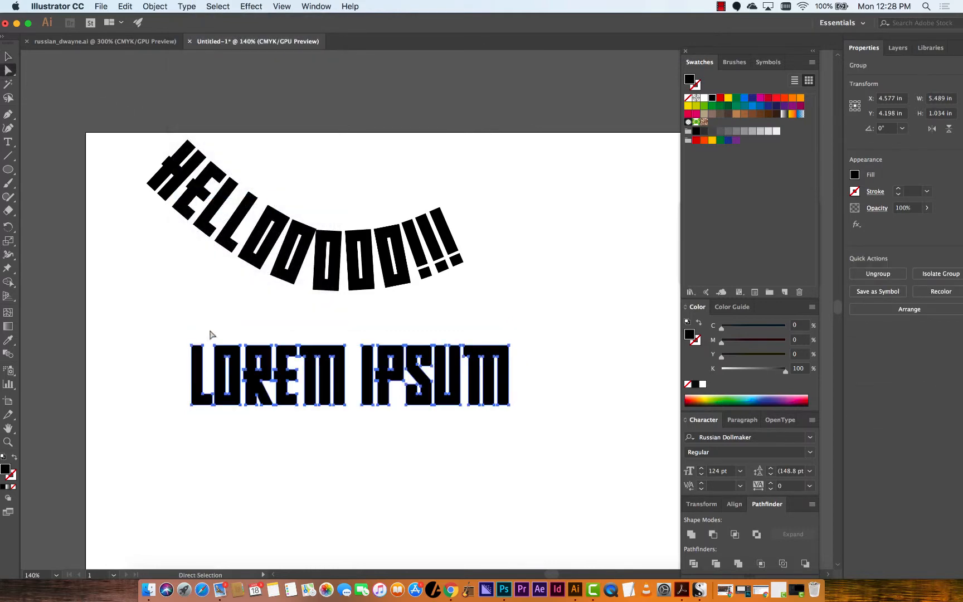
{"action": "key", "text": "v"}
{"action": "key", "text": "super+equal"}
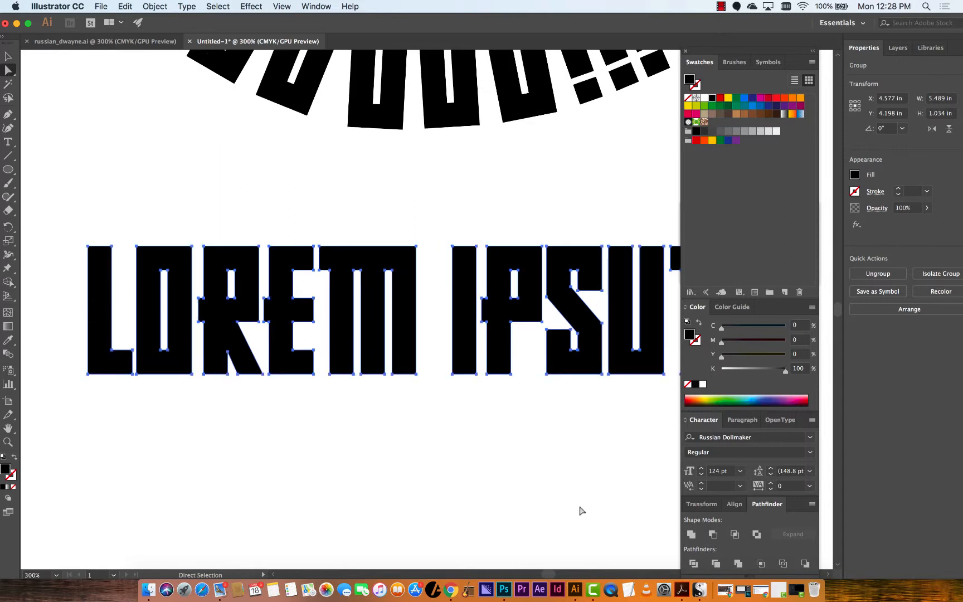
{"action": "key", "text": "super+equal"}
{"action": "key", "text": "super+equal"}
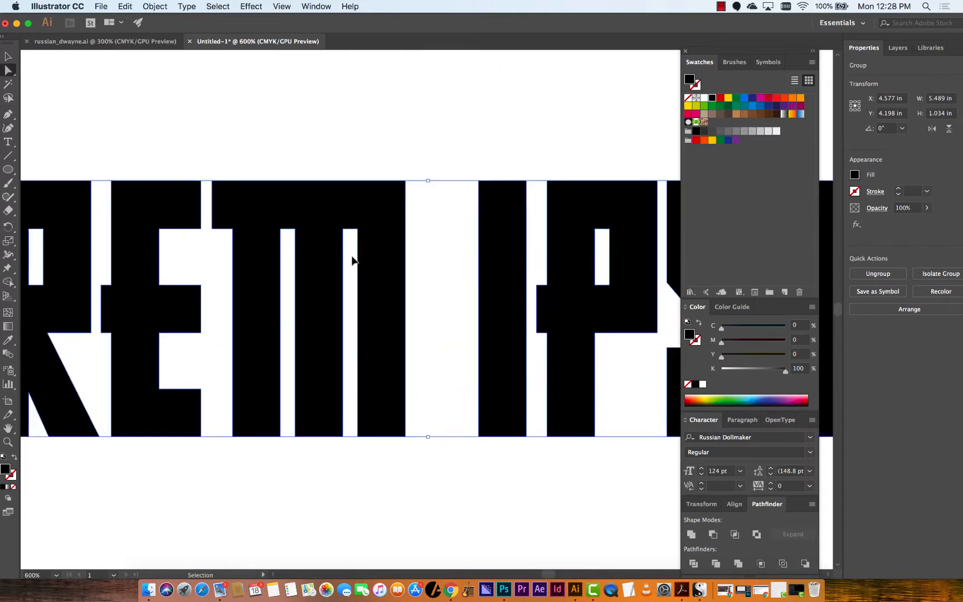
{"action": "left_click_drag", "start_coordinate": [350, 257], "coordinate": [475, 264]}
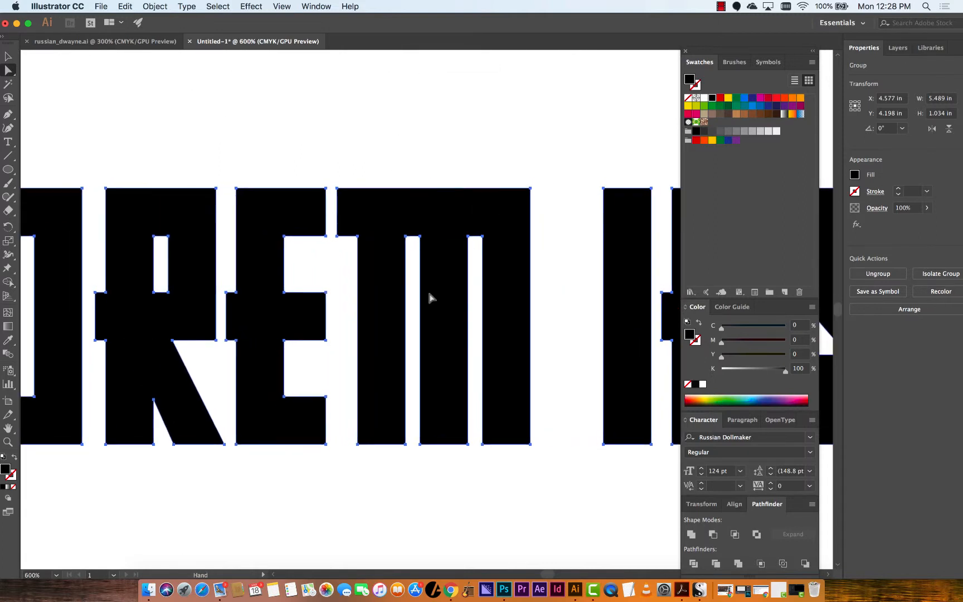
{"action": "left_click", "coordinate": [237, 189]}
{"action": "left_click", "coordinate": [249, 168]}
{"action": "left_click", "coordinate": [237, 190]}
{"action": "left_click_drag", "start_coordinate": [237, 189], "coordinate": [232, 149]}
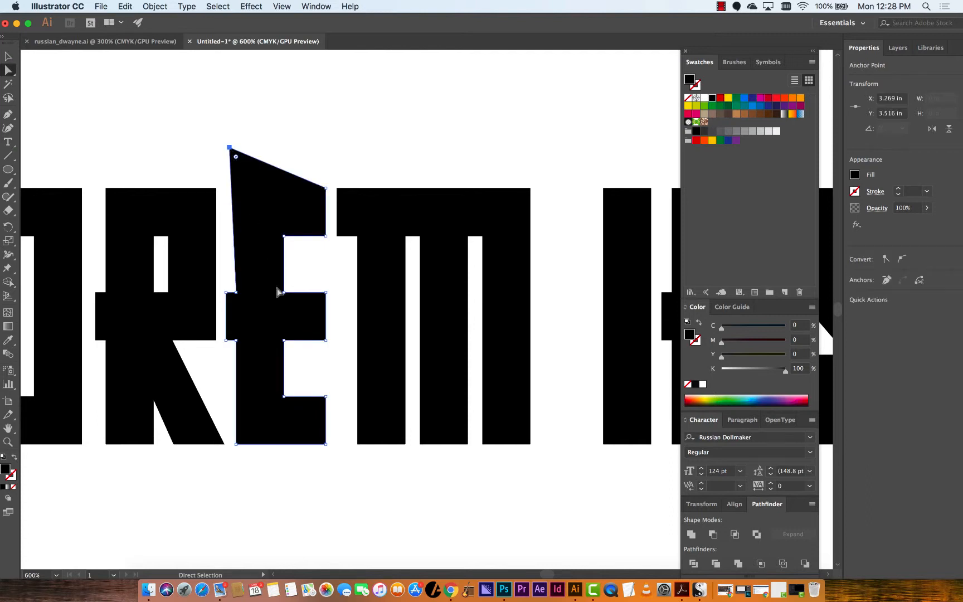
{"action": "key", "text": "super+z"}
Taper the fourth O along the curve by spreading its bottom corners outward and slanting its inner counter to match
{"action": "left_click_drag", "start_coordinate": [255, 230], "coordinate": [377, 485]}
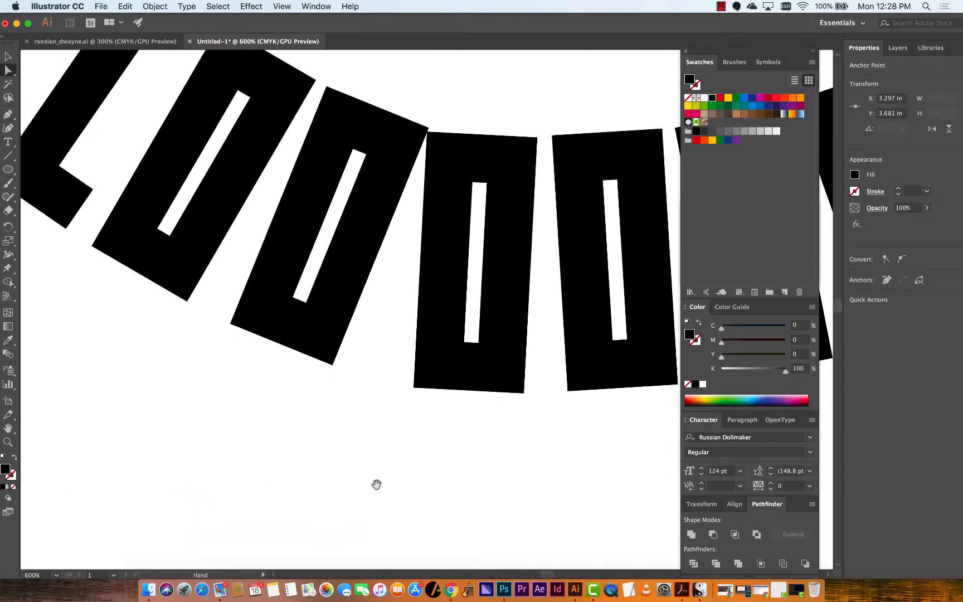
{"action": "left_click", "coordinate": [438, 382]}
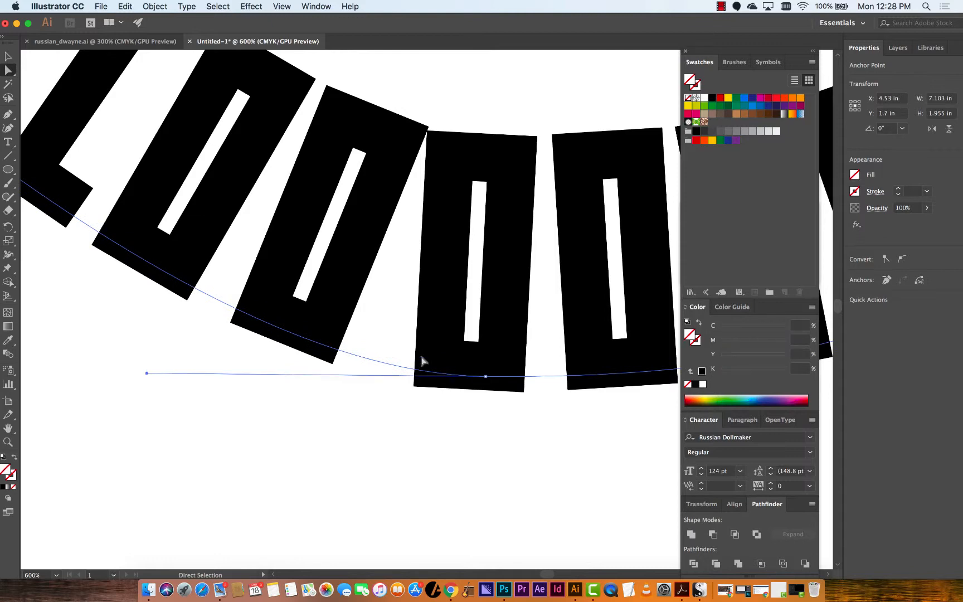
{"action": "left_click", "coordinate": [8, 56]}
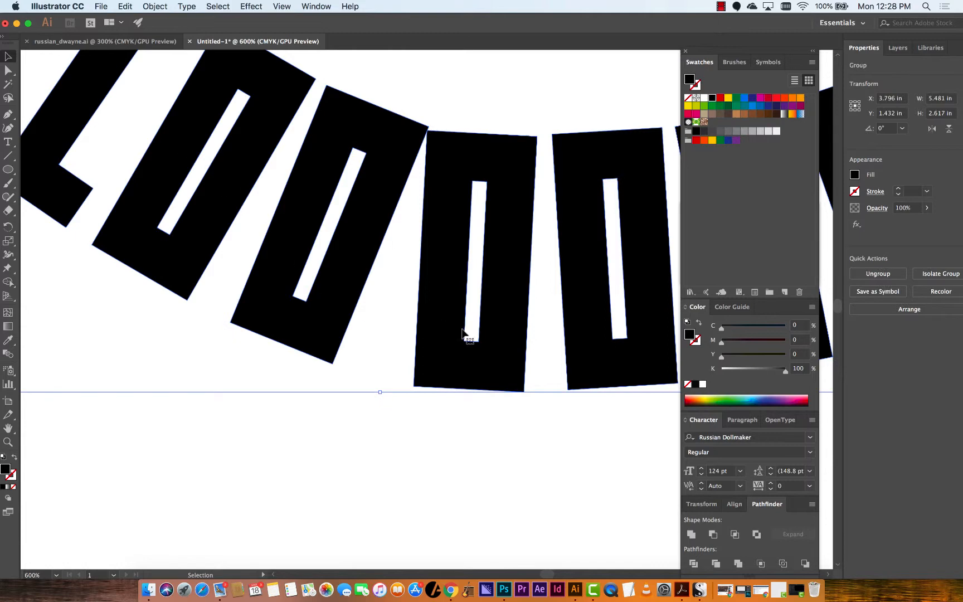
{"action": "left_click_drag", "start_coordinate": [467, 335], "coordinate": [465, 334]}
{"action": "key", "text": "a"}
{"action": "left_click", "coordinate": [412, 387]}
{"action": "left_click_drag", "start_coordinate": [413, 387], "coordinate": [363, 378]}
{"action": "left_click_drag", "start_coordinate": [522, 392], "coordinate": [503, 402]}
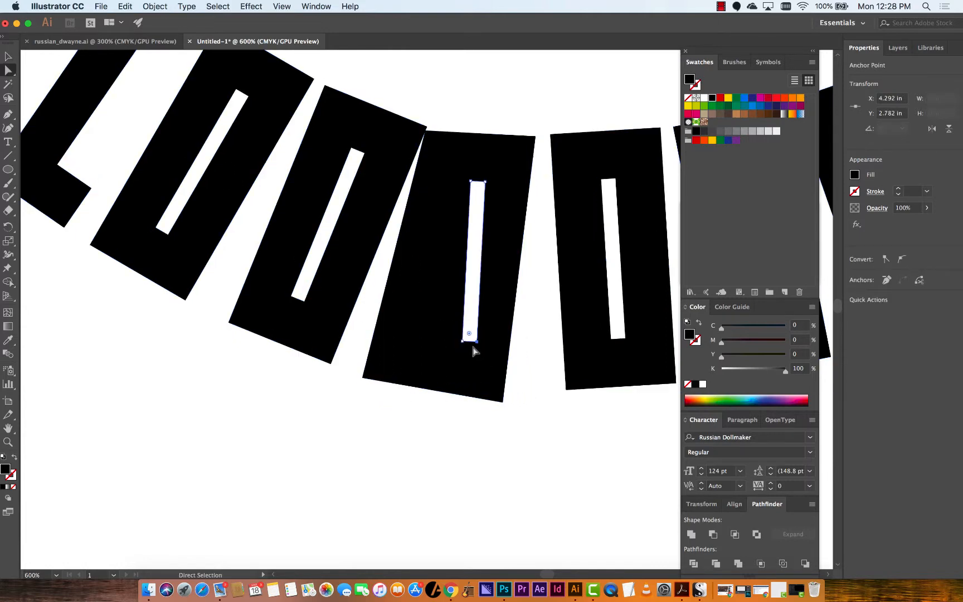
{"action": "left_click_drag", "start_coordinate": [467, 340], "coordinate": [431, 346]}
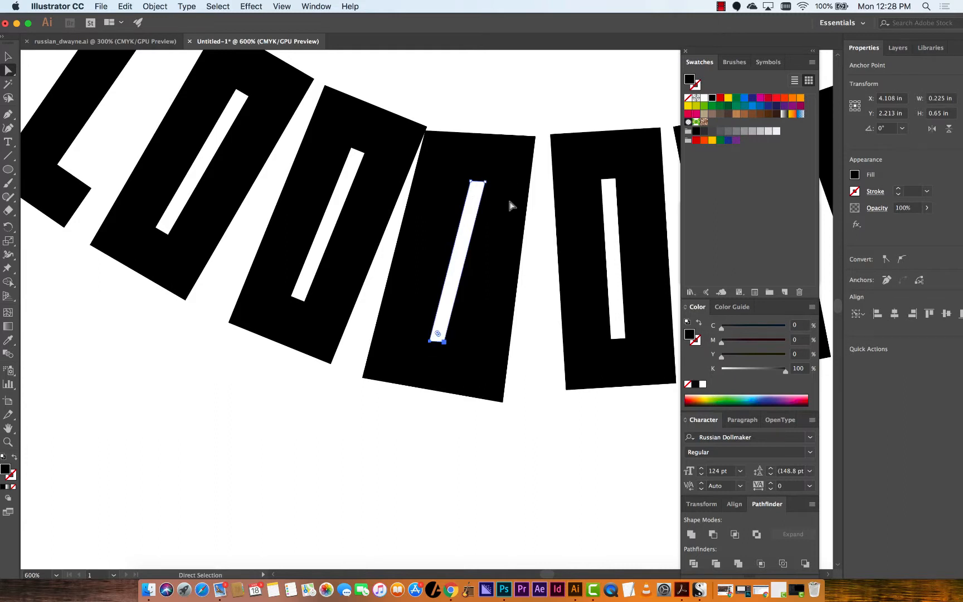
{"action": "left_click", "coordinate": [511, 466]}
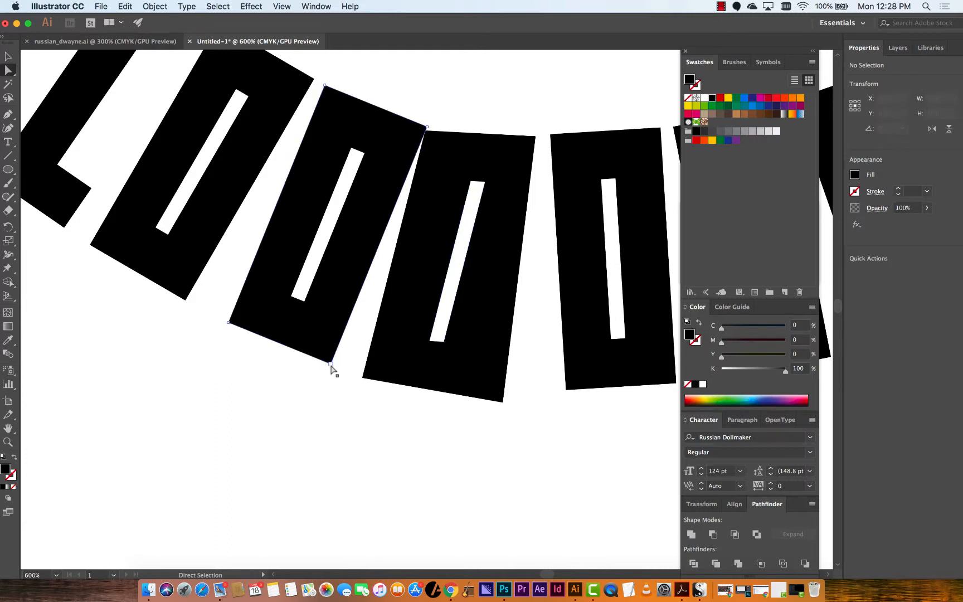
Pull the preceding O's right-side corners toward the reshaped letter to close the gap between them
{"action": "left_click_drag", "start_coordinate": [332, 363], "coordinate": [341, 371]}
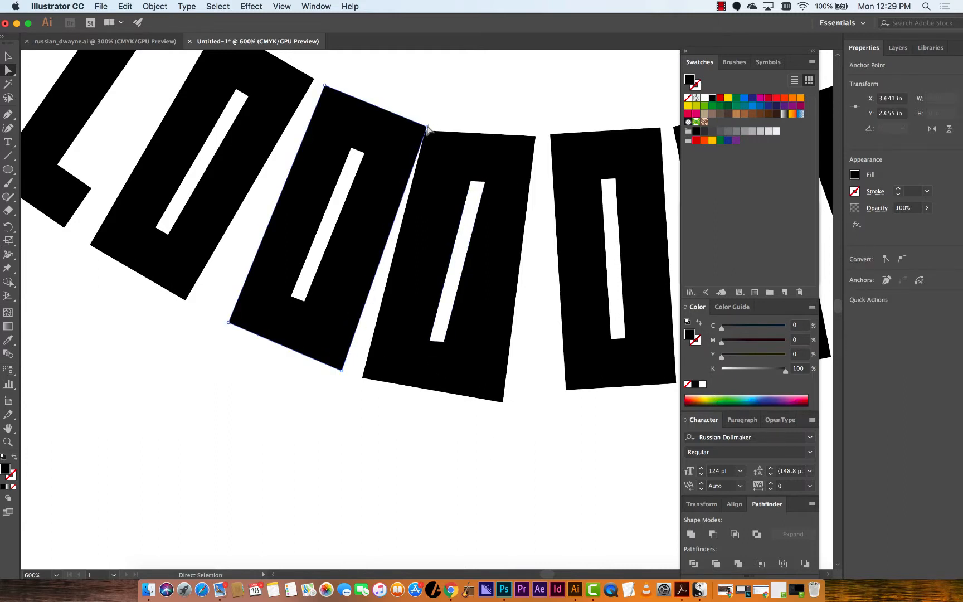
{"action": "left_click_drag", "start_coordinate": [427, 127], "coordinate": [415, 131]}
{"action": "left_click_drag", "start_coordinate": [523, 425], "coordinate": [464, 477]}
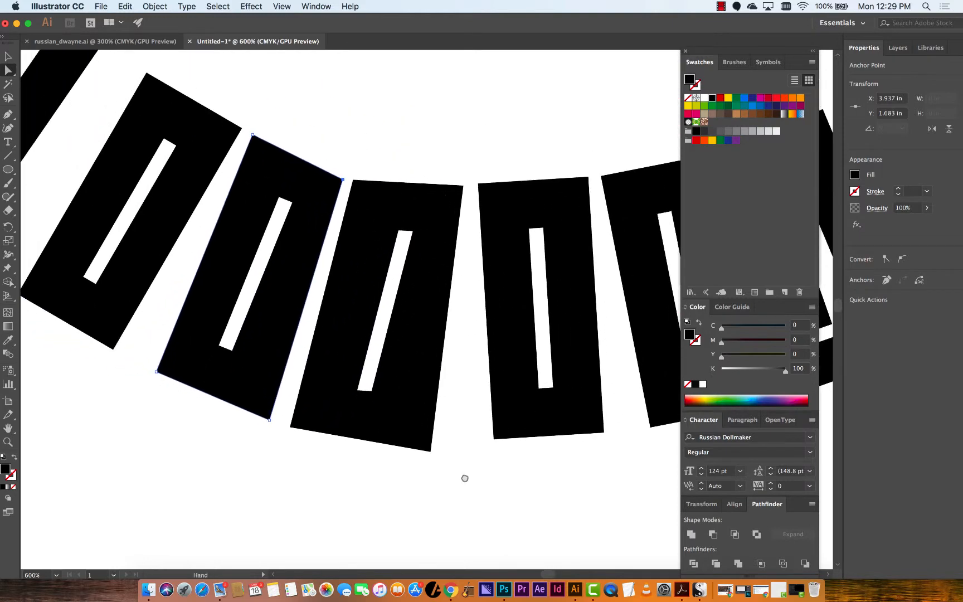
Switch to the russian_dwayne.ai example poster and pan around its banner lettering and portrait
{"action": "left_click", "coordinate": [112, 41]}
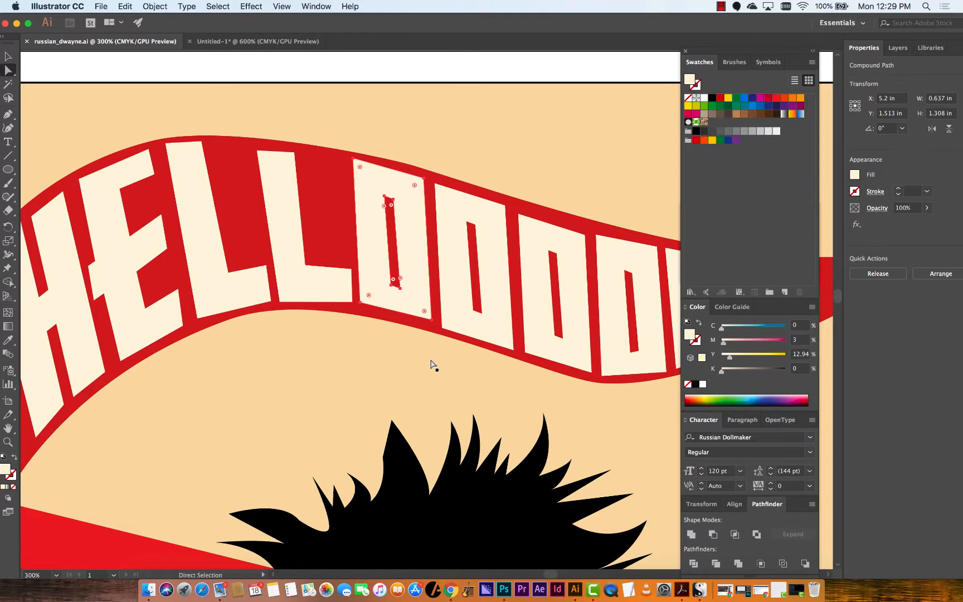
{"action": "left_click_drag", "start_coordinate": [411, 365], "coordinate": [463, 312]}
{"action": "scroll", "coordinate": [463, 311], "scroll_direction": "down", "scroll_amount": 10}
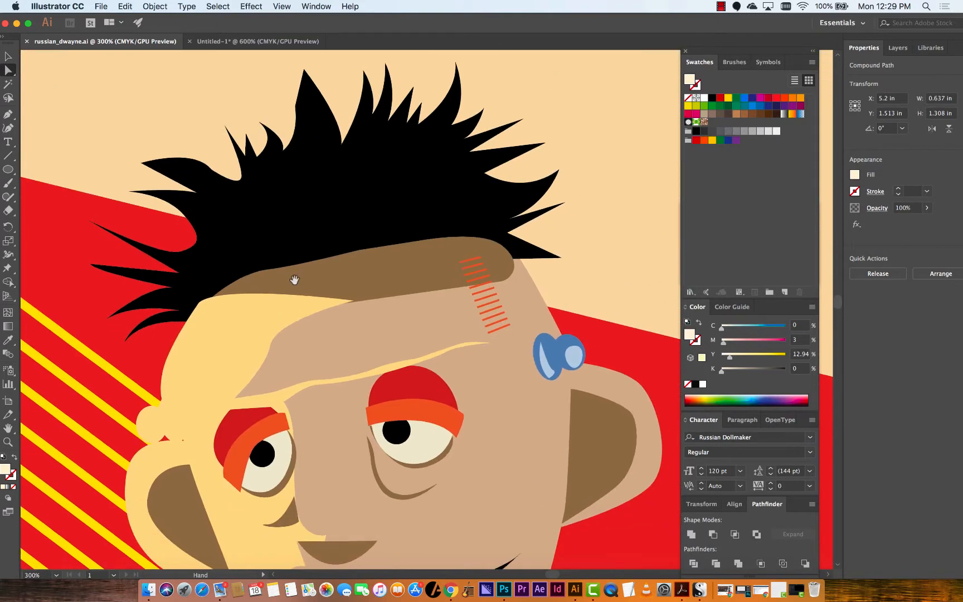
{"action": "left_click_drag", "start_coordinate": [318, 342], "coordinate": [363, 394]}
{"action": "left_click_drag", "start_coordinate": [287, 269], "coordinate": [432, 223]}
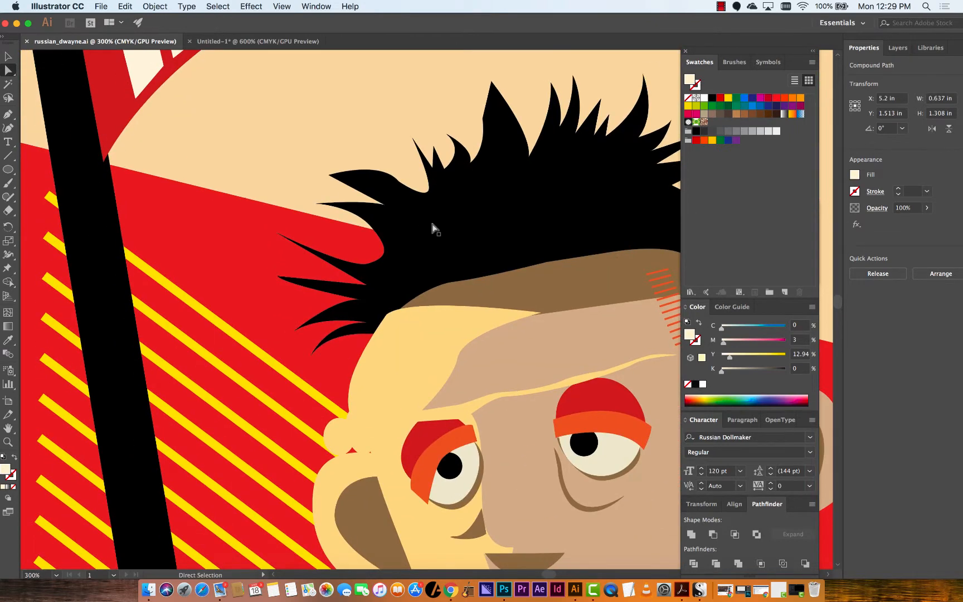
{"action": "left_click", "coordinate": [277, 43]}
{"action": "left_click", "coordinate": [162, 41]}
Try moving the pale face highlight shape on the portrait, then undo the move
{"action": "left_click", "coordinate": [411, 357]}
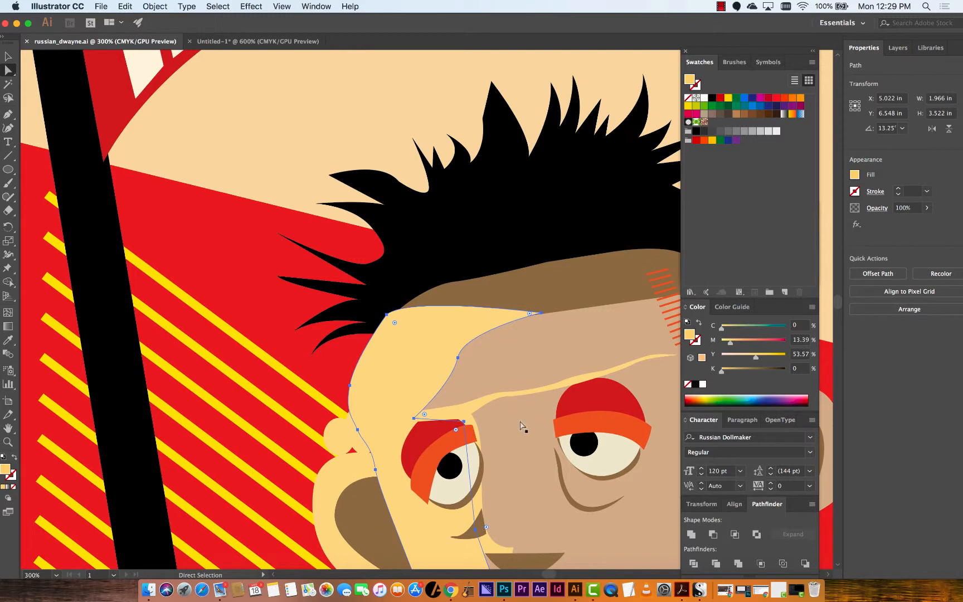
{"action": "left_click_drag", "start_coordinate": [483, 267], "coordinate": [405, 253]}
{"action": "left_click_drag", "start_coordinate": [310, 206], "coordinate": [249, 211]}
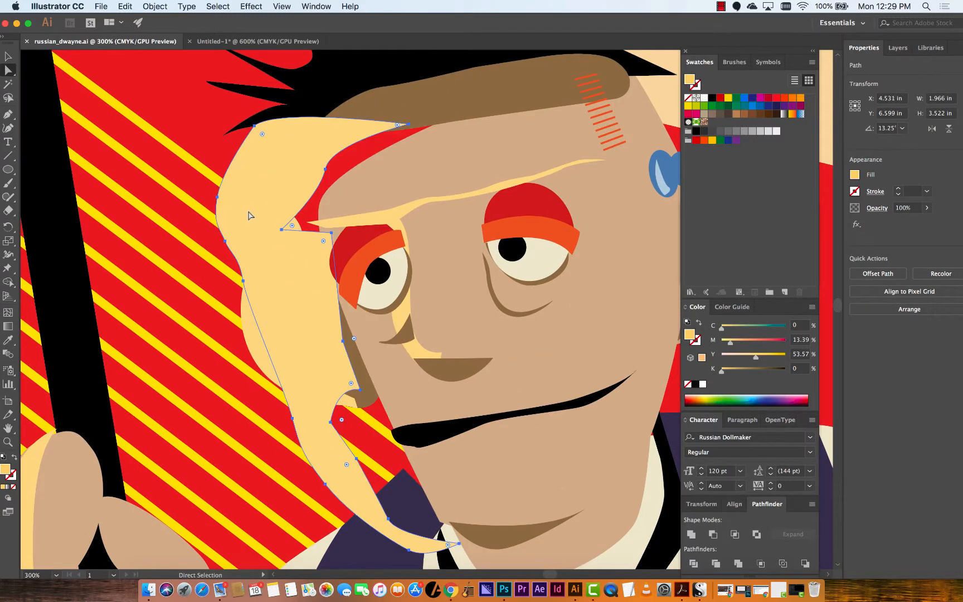
{"action": "key", "text": "cmd+z"}
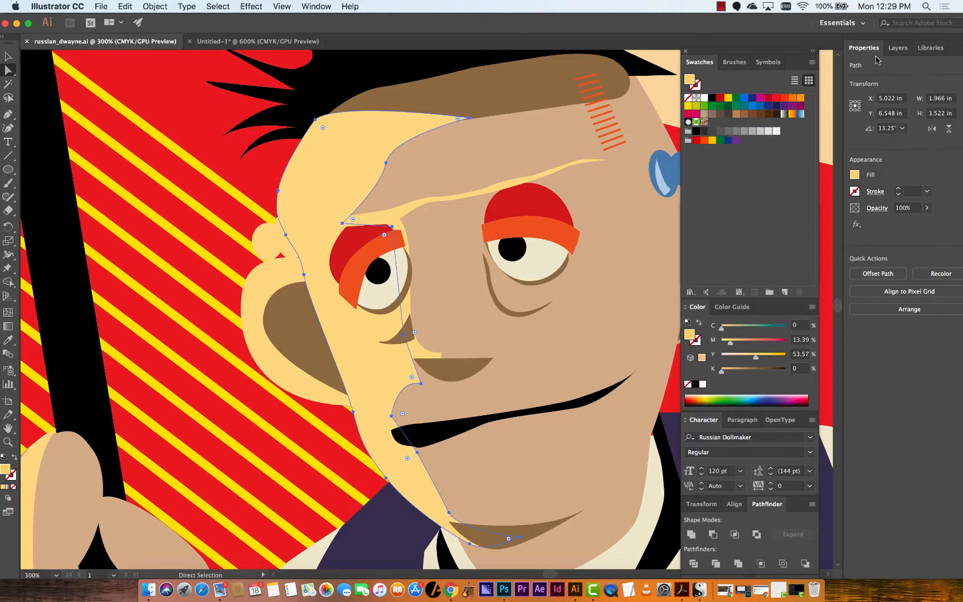
Open the Layers panel, widen it, and browse the nested groups that make up the portrait
{"action": "left_click", "coordinate": [897, 49]}
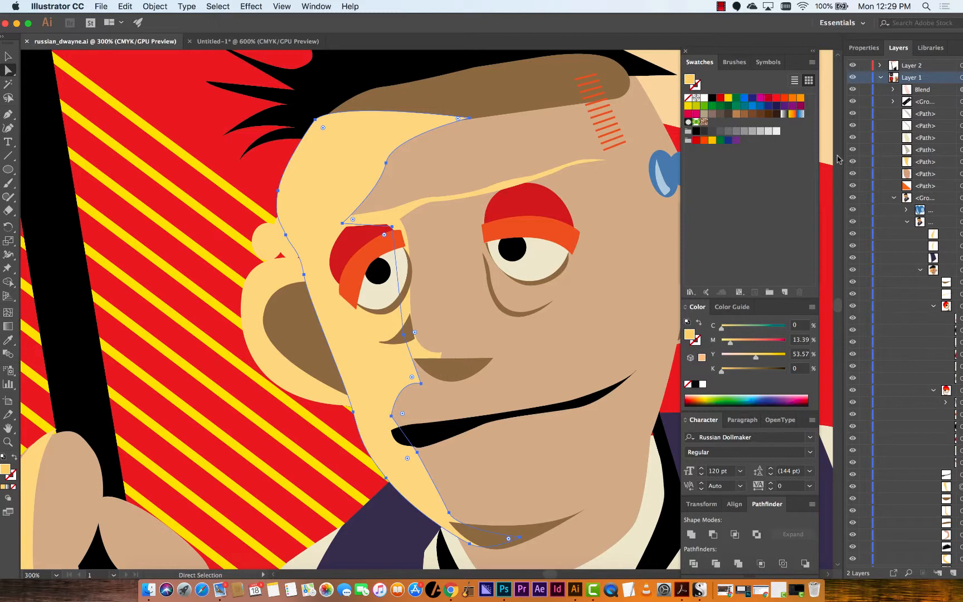
{"action": "left_click_drag", "start_coordinate": [839, 158], "coordinate": [824, 153]}
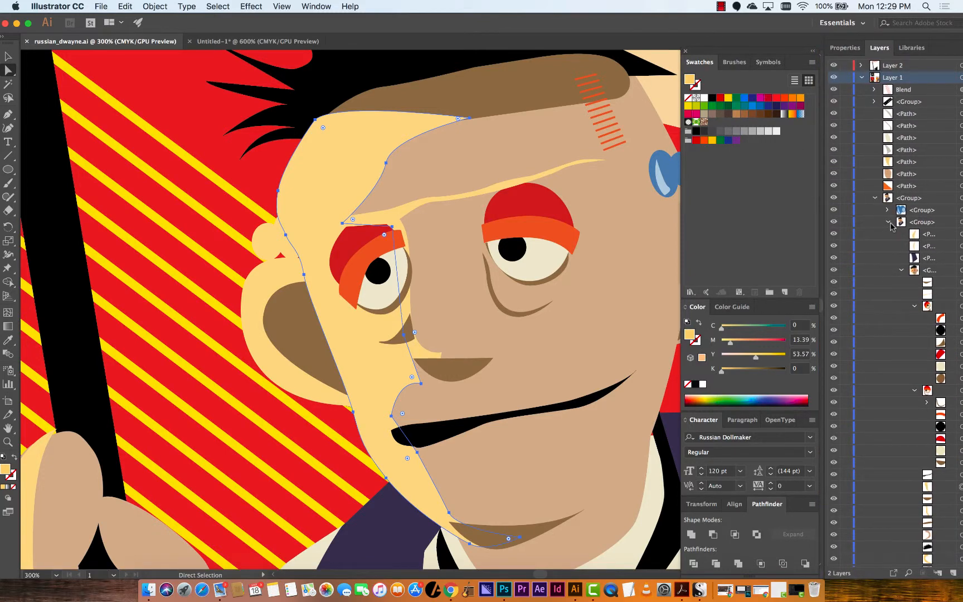
{"action": "scroll", "coordinate": [923, 281], "scroll_direction": "down", "scroll_amount": 3}
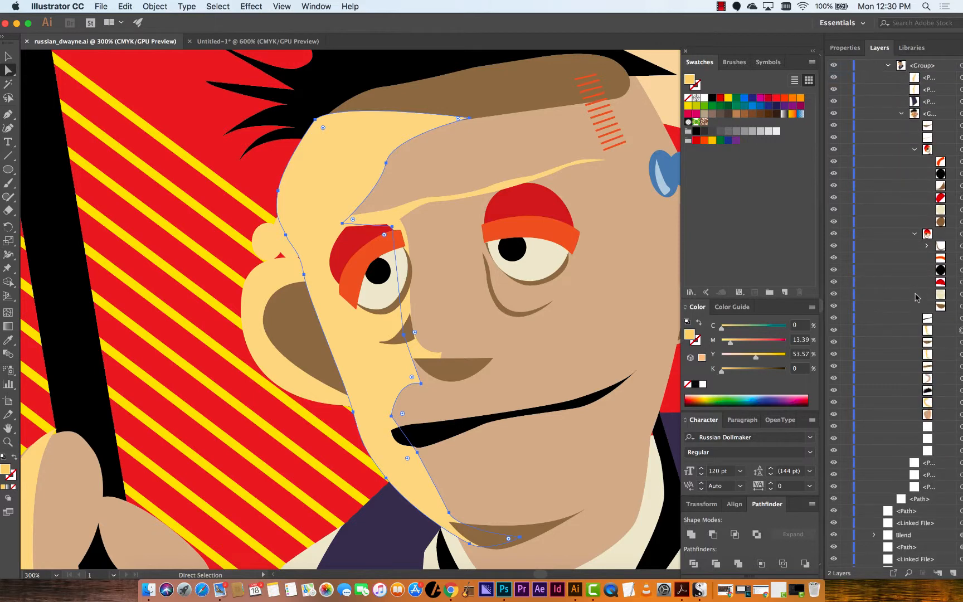
{"action": "left_click", "coordinate": [926, 239]}
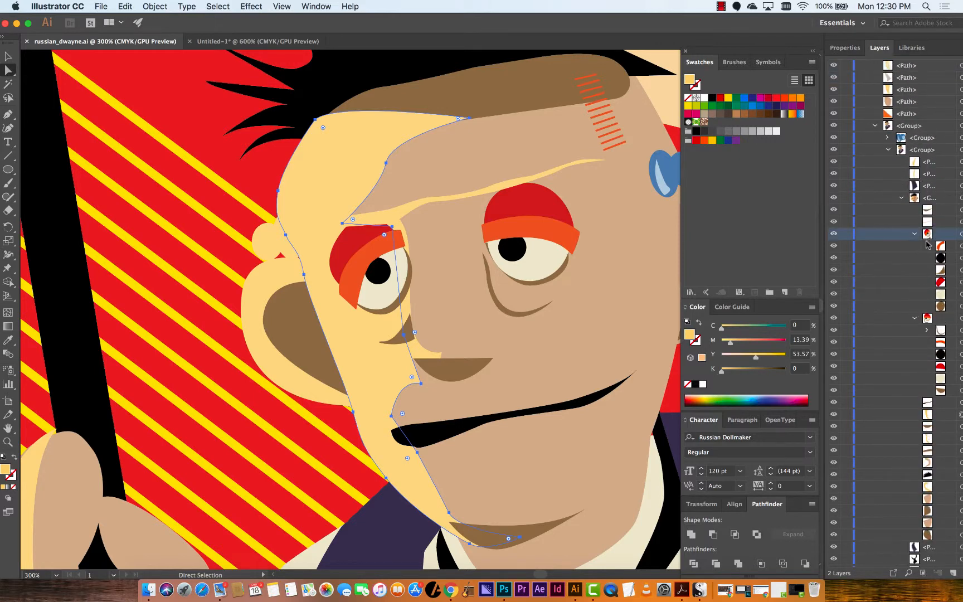
{"action": "left_click", "coordinate": [915, 234]}
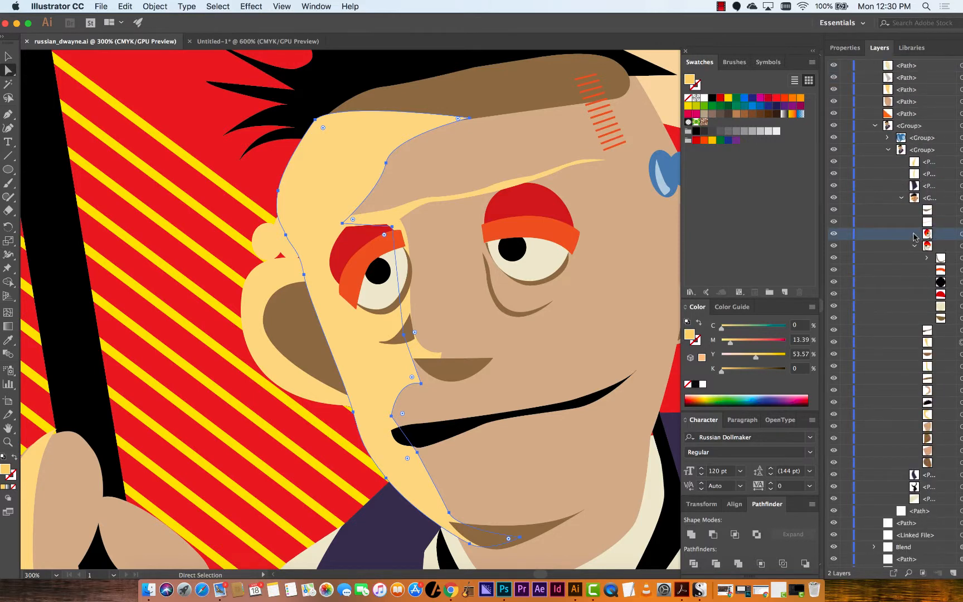
{"action": "left_click", "coordinate": [835, 234]}
{"action": "left_click", "coordinate": [834, 234]}
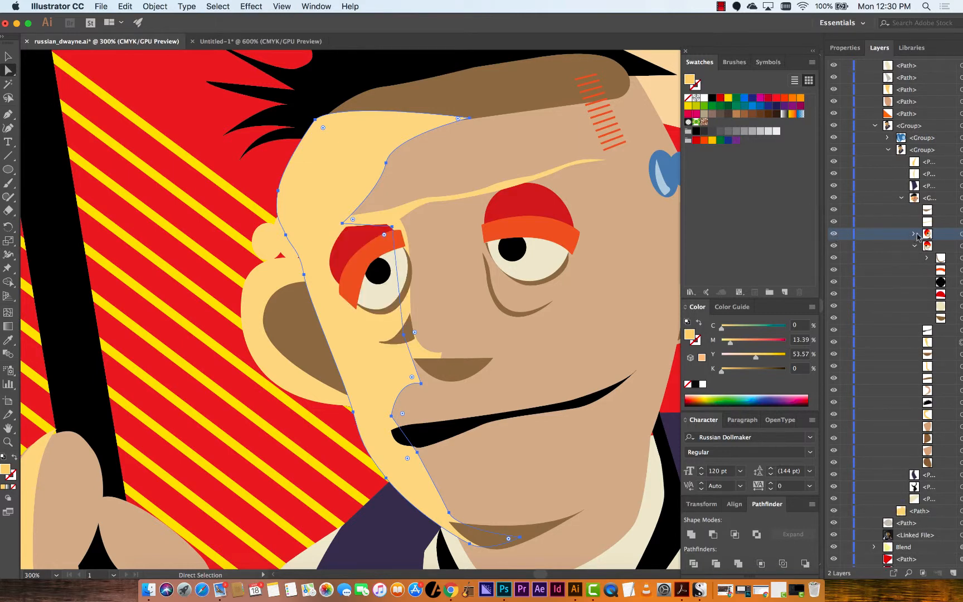
{"action": "left_click", "coordinate": [915, 235]}
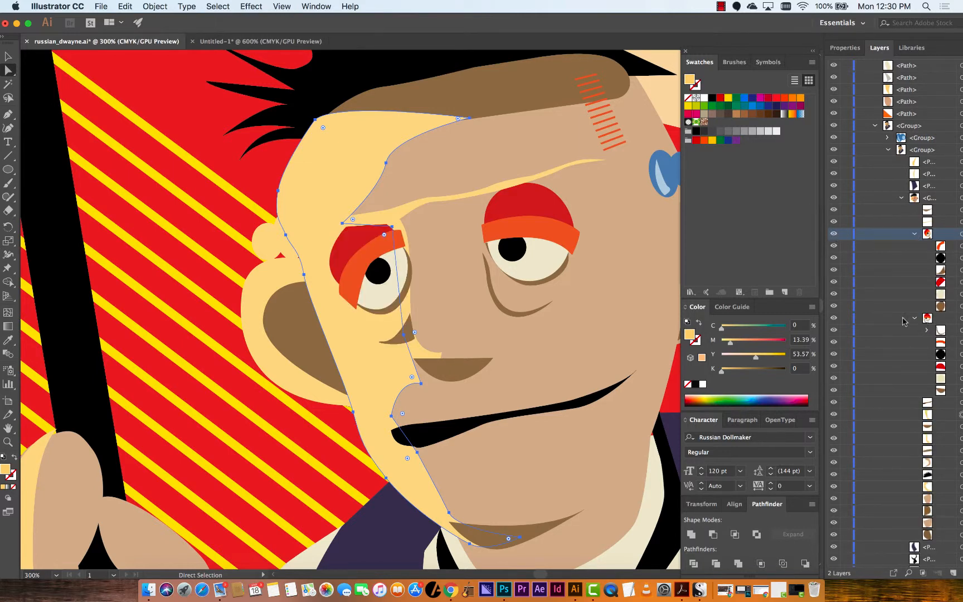
Toggle visibility of individual portrait sublayers and expand the top-level groups in Layer 1 to inspect them
{"action": "left_click", "coordinate": [835, 317]}
{"action": "left_click", "coordinate": [835, 318]}
{"action": "left_click", "coordinate": [938, 391]}
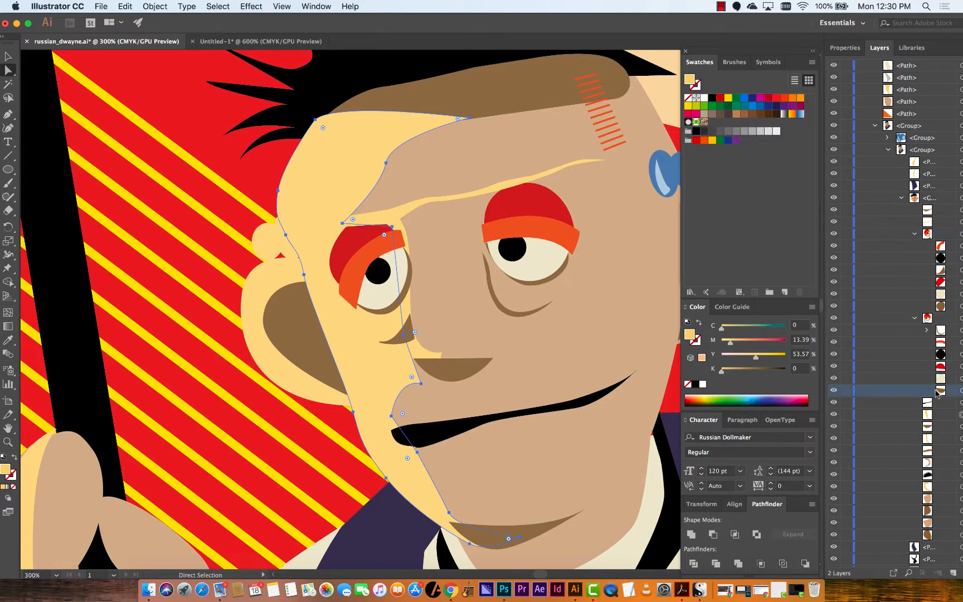
{"action": "left_click", "coordinate": [834, 391]}
{"action": "left_click", "coordinate": [834, 393]}
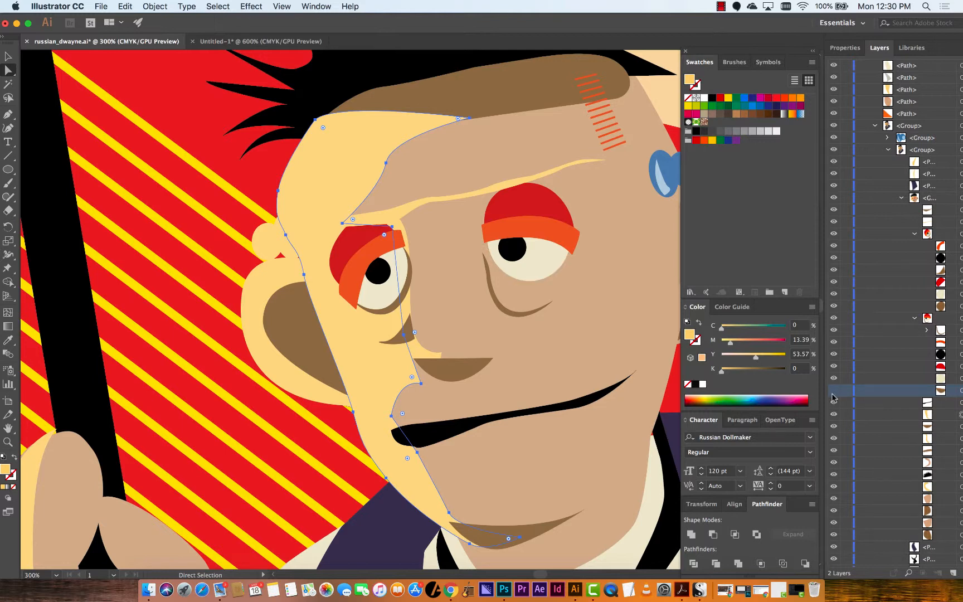
{"action": "left_click", "coordinate": [834, 394]}
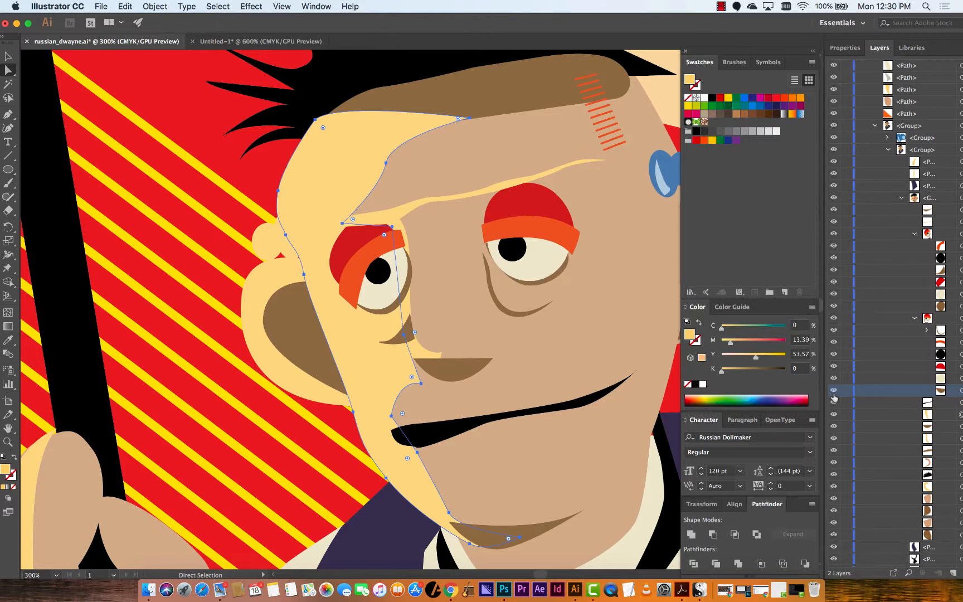
{"action": "left_click", "coordinate": [834, 392]}
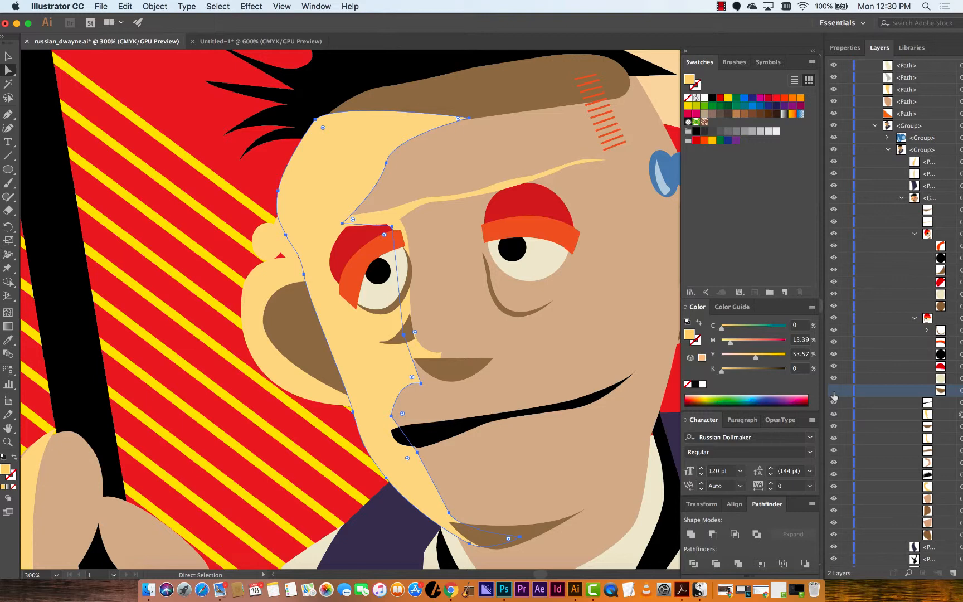
{"action": "left_click", "coordinate": [875, 127]}
{"action": "left_click", "coordinate": [874, 102]}
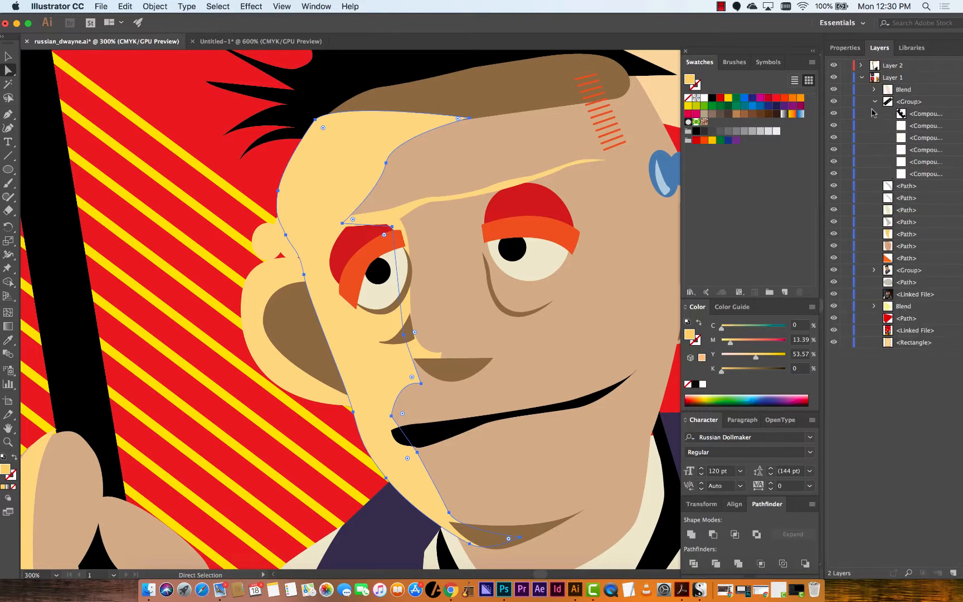
{"action": "left_click", "coordinate": [874, 270]}
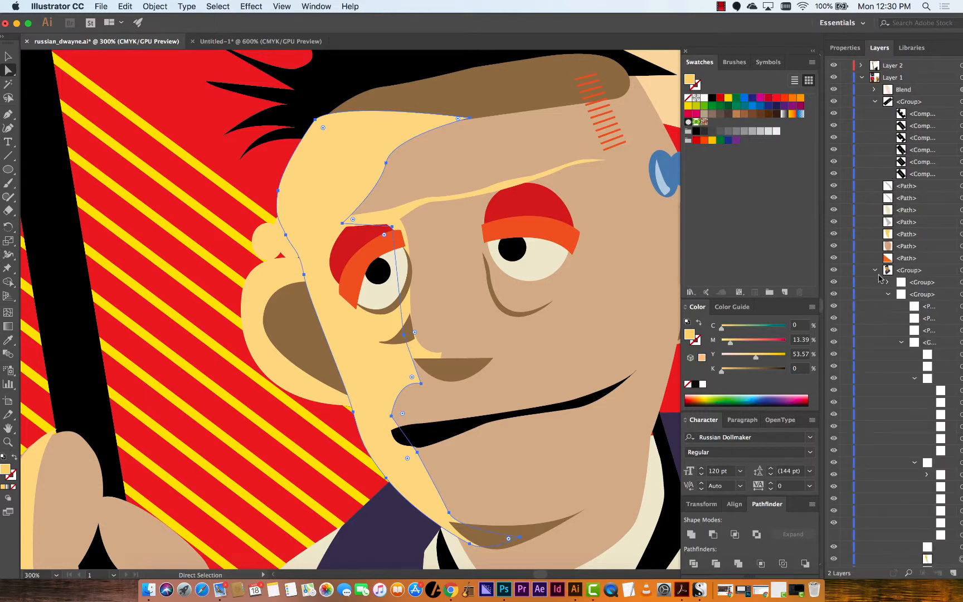
Scroll and zoom around the example poster to examine the portrait, jacket and flag
{"action": "scroll", "coordinate": [887, 285], "scroll_direction": "down", "scroll_amount": 5}
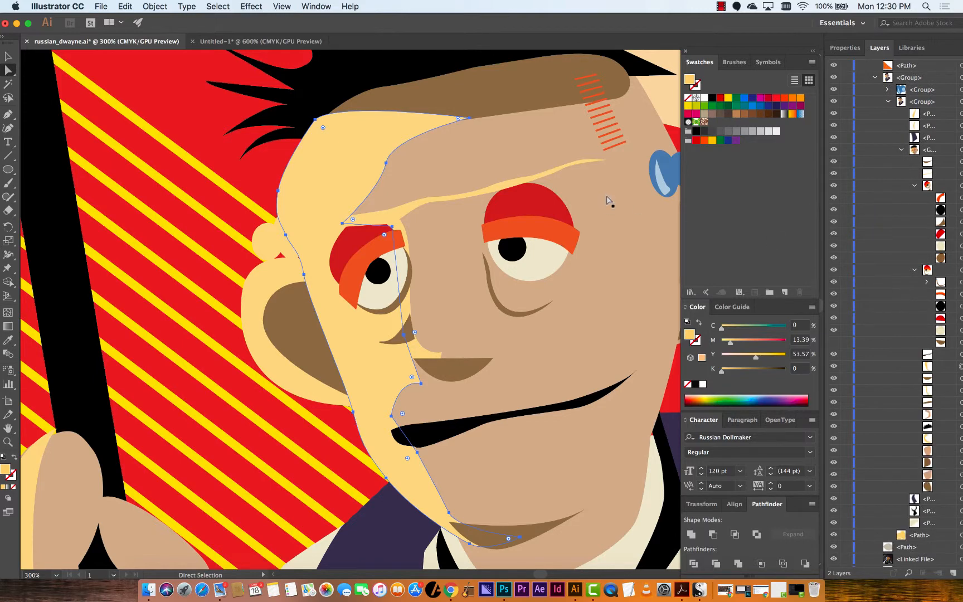
{"action": "scroll", "coordinate": [389, 343], "scroll_direction": "right", "scroll_amount": 10}
{"action": "scroll", "coordinate": [389, 343], "scroll_direction": "down", "scroll_amount": 1}
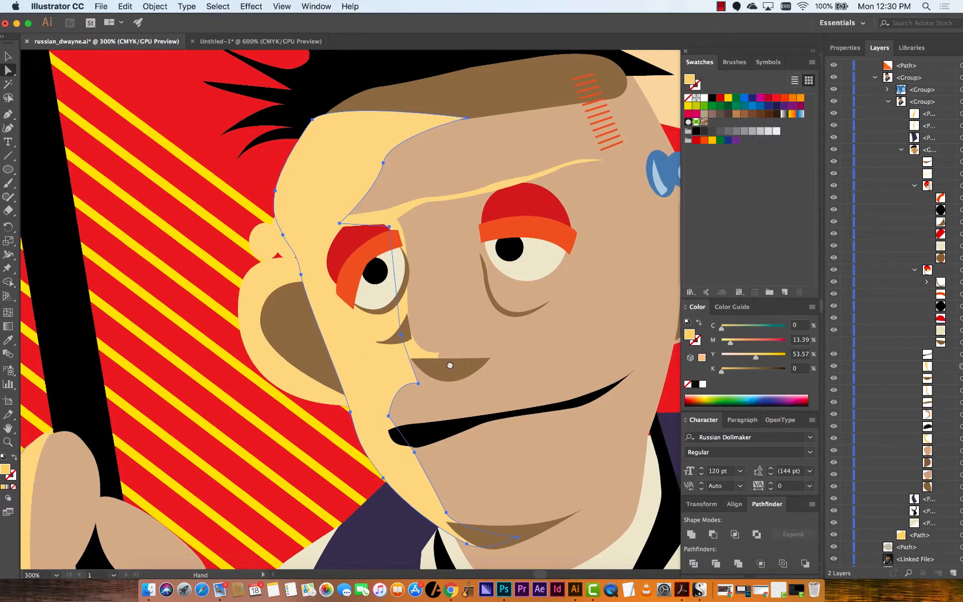
{"action": "scroll", "coordinate": [358, 340], "scroll_direction": "right", "scroll_amount": 7}
{"action": "scroll", "coordinate": [358, 340], "scroll_direction": "down", "scroll_amount": 6}
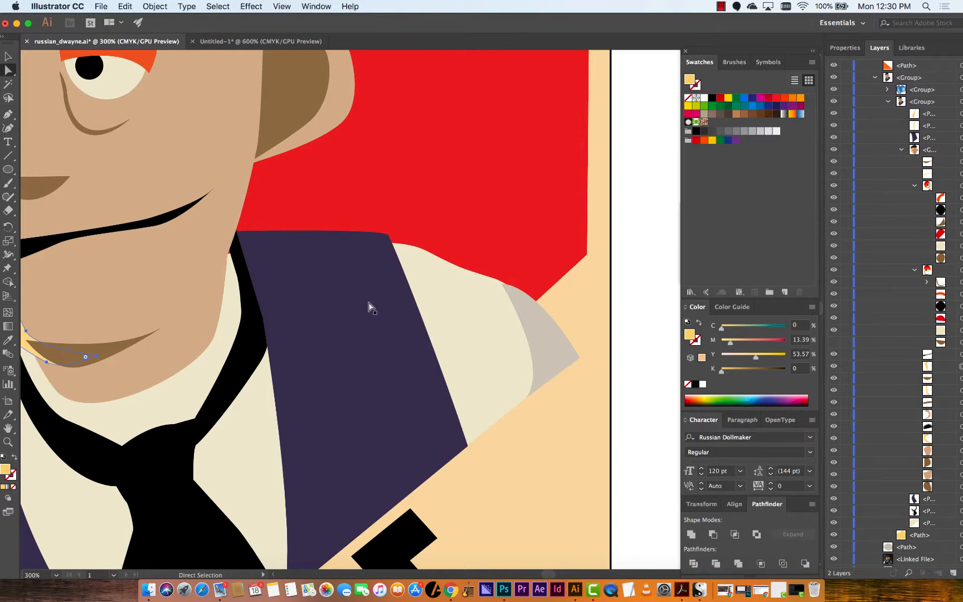
{"action": "scroll", "coordinate": [305, 273], "scroll_direction": "up", "scroll_amount": 6}
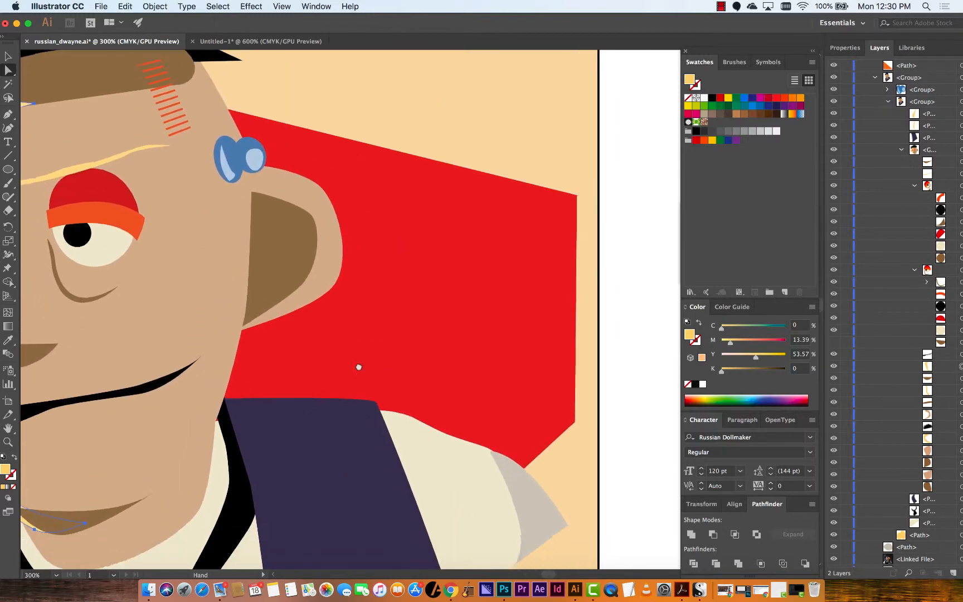
{"action": "key", "text": "super+minus"}
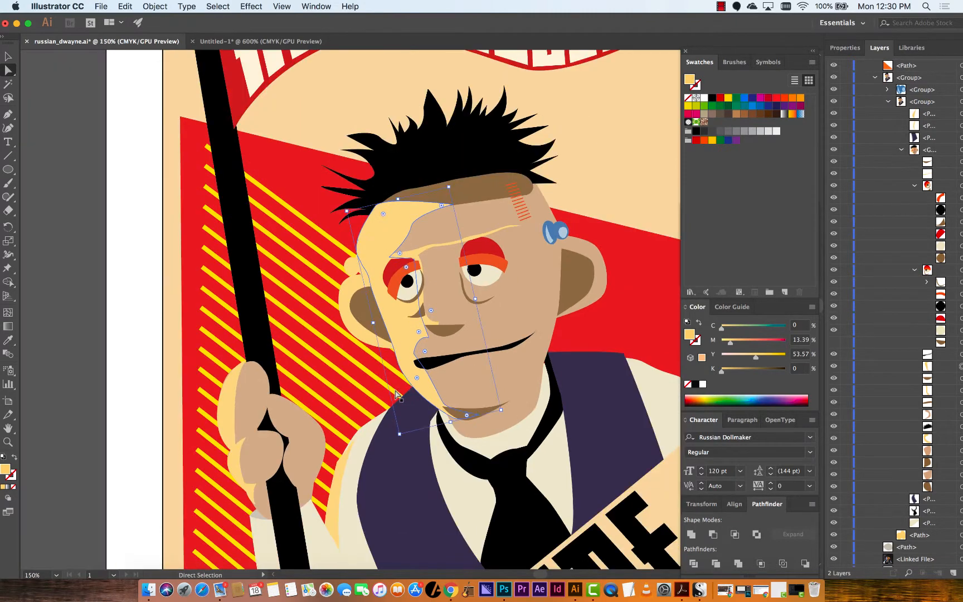
{"action": "left_click_drag", "start_coordinate": [344, 383], "coordinate": [195, 393]}
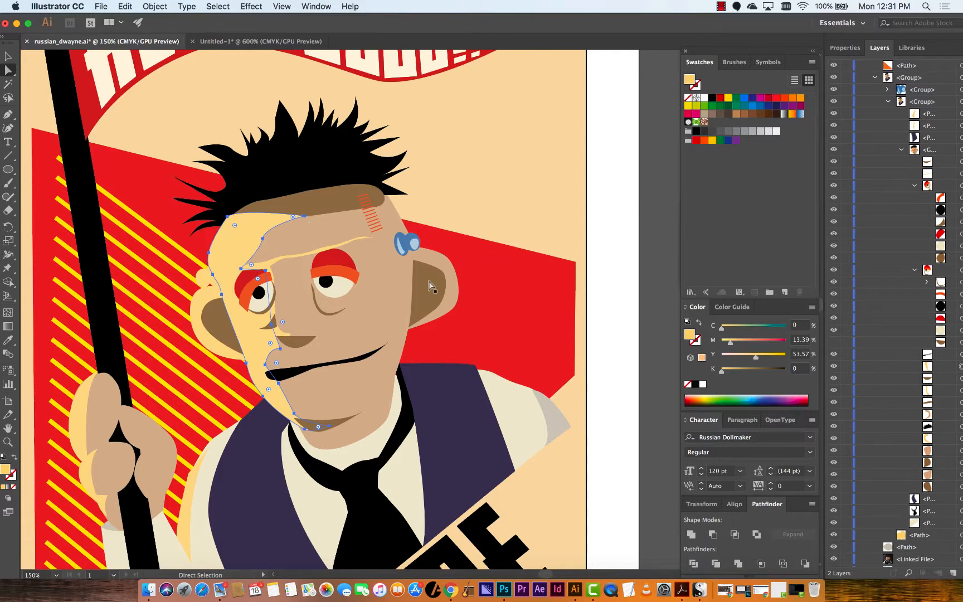
Draw a red four-sided shape with the Pen tool on the pasteboard beside the poster
{"action": "scroll", "coordinate": [511, 271], "scroll_direction": "down", "scroll_amount": 3}
{"action": "left_click", "coordinate": [511, 270]}
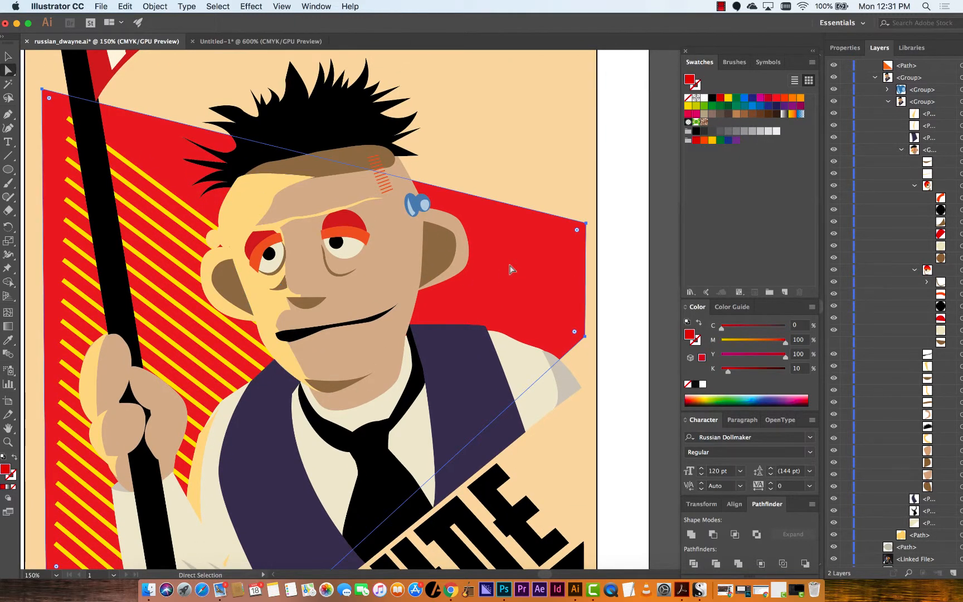
{"action": "key", "text": "b"}
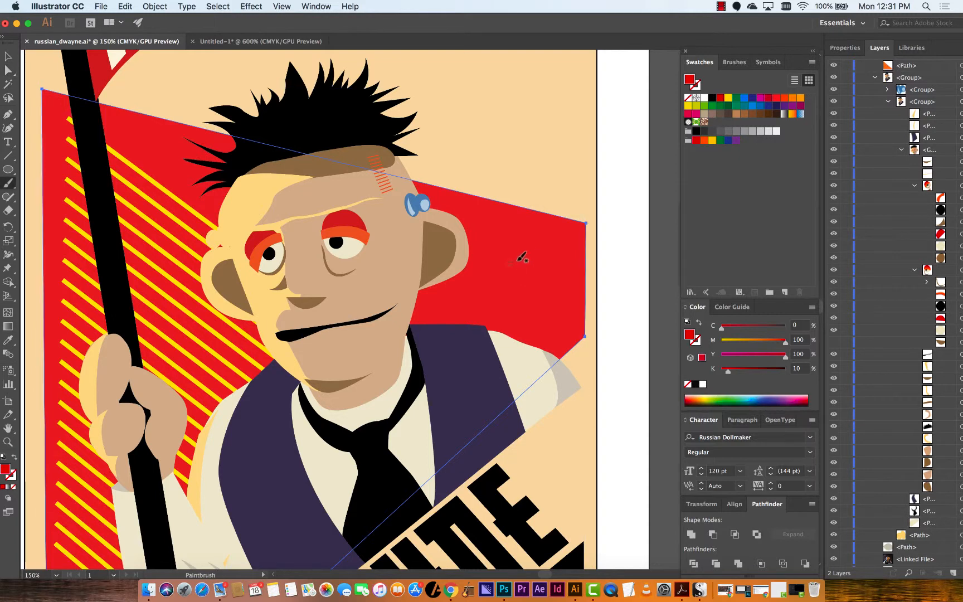
{"action": "key", "text": "v"}
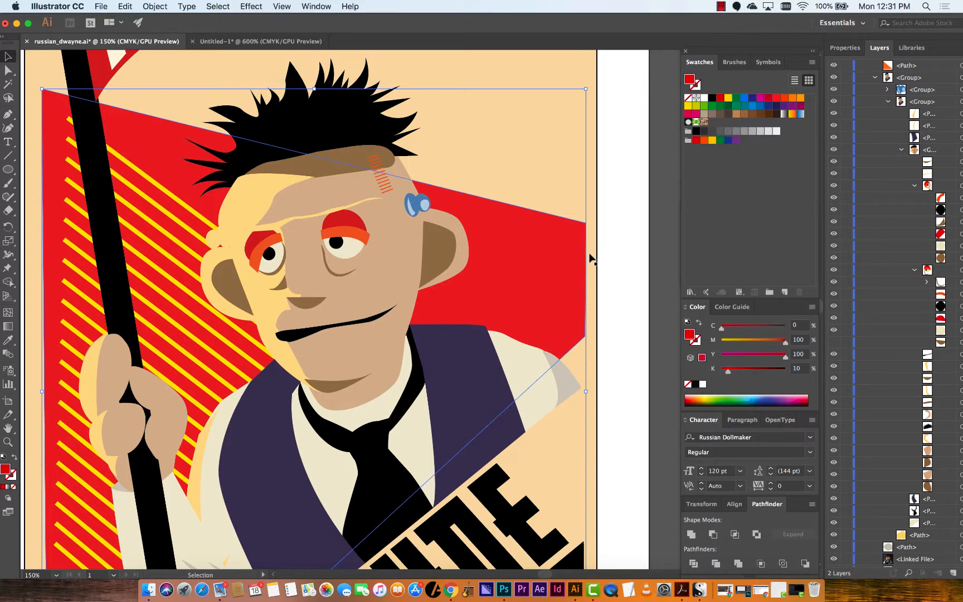
{"action": "left_click_drag", "start_coordinate": [469, 301], "coordinate": [301, 111]}
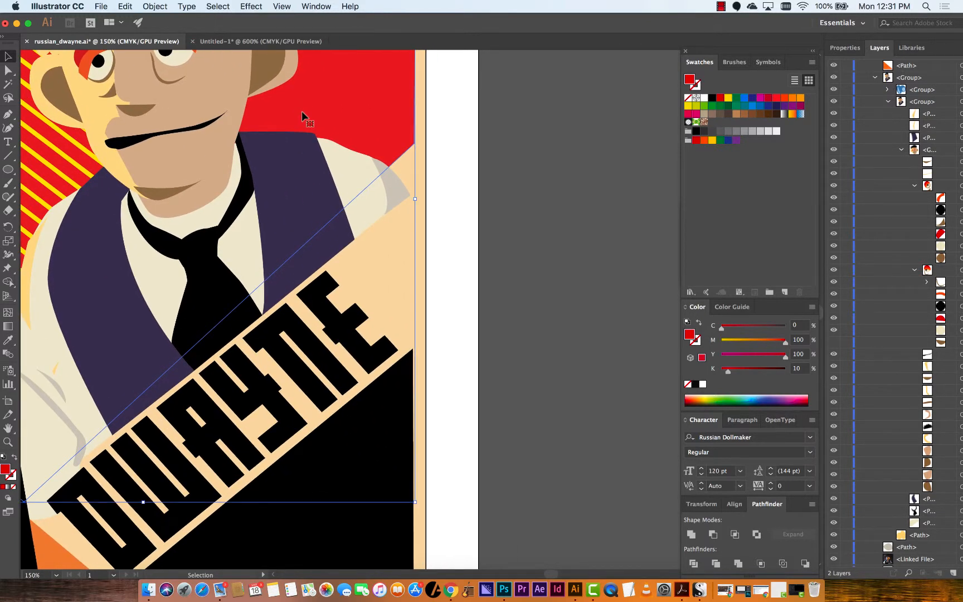
{"action": "key", "text": "p"}
{"action": "left_click", "coordinate": [509, 101]}
{"action": "left_click", "coordinate": [513, 218]}
{"action": "left_click", "coordinate": [614, 215]}
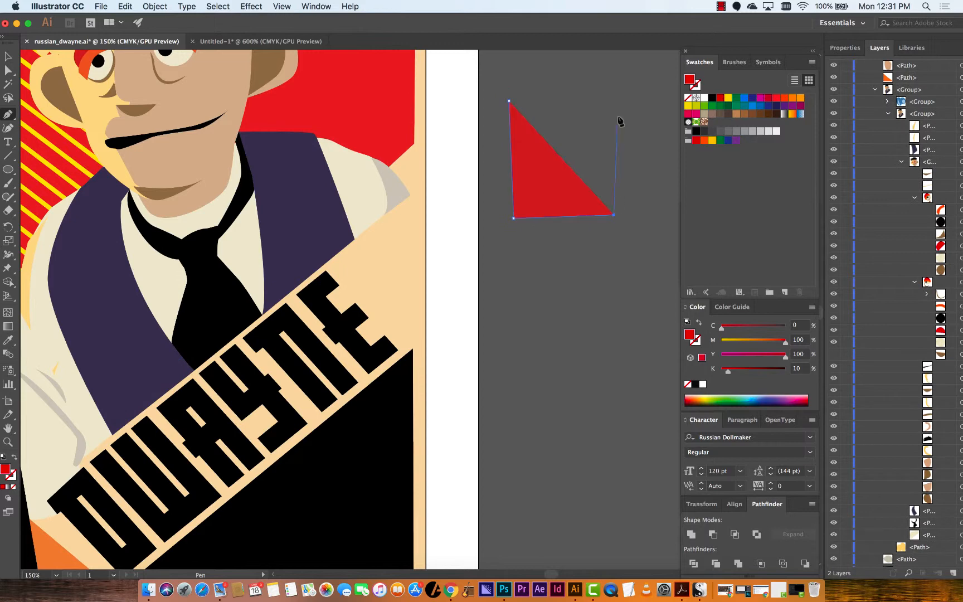
{"action": "left_click", "coordinate": [618, 117]}
{"action": "left_click", "coordinate": [509, 101]}
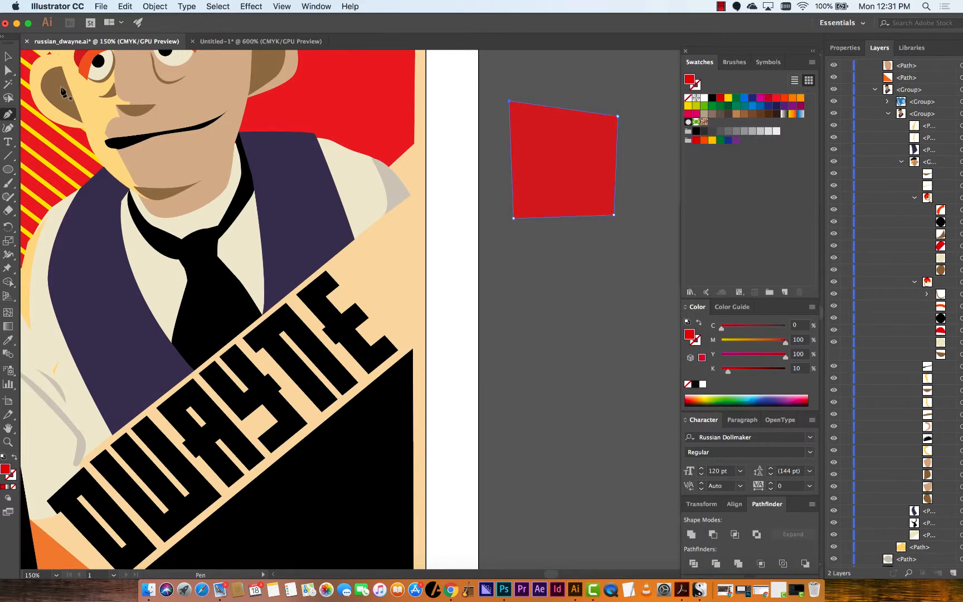
Move the red shape onto the poster and drag its corners with Direct Selection into a wide slanted band across the figure
{"action": "key", "text": "v"}
{"action": "scroll", "coordinate": [473, 262], "scroll_direction": "up", "scroll_amount": 5}
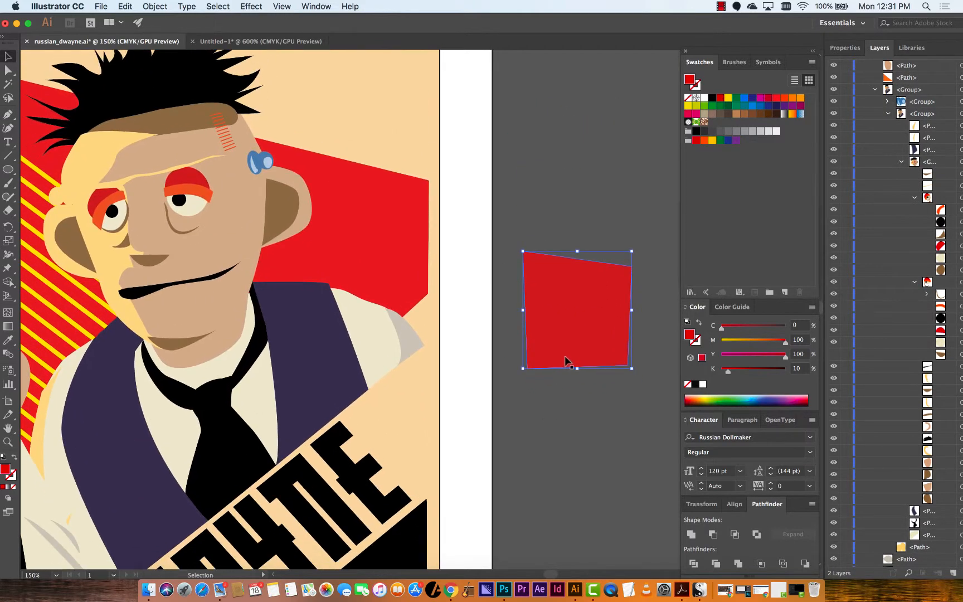
{"action": "left_click_drag", "start_coordinate": [568, 324], "coordinate": [249, 399]}
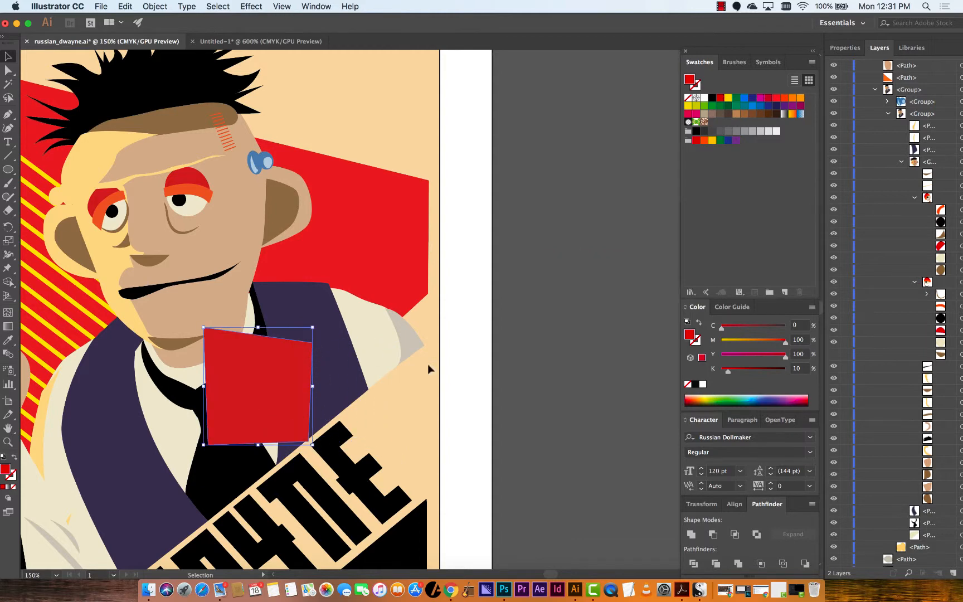
{"action": "key", "text": "a"}
{"action": "left_click_drag", "start_coordinate": [312, 342], "coordinate": [526, 367]}
{"action": "left_click_drag", "start_coordinate": [308, 442], "coordinate": [551, 530]}
{"action": "left_click_drag", "start_coordinate": [204, 328], "coordinate": [196, 334]}
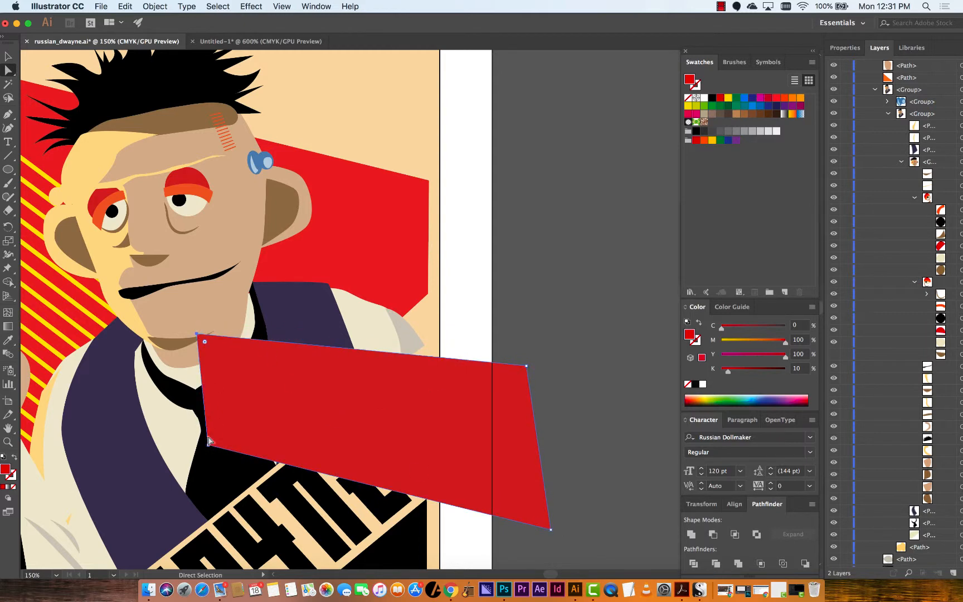
{"action": "left_click_drag", "start_coordinate": [209, 442], "coordinate": [142, 455]}
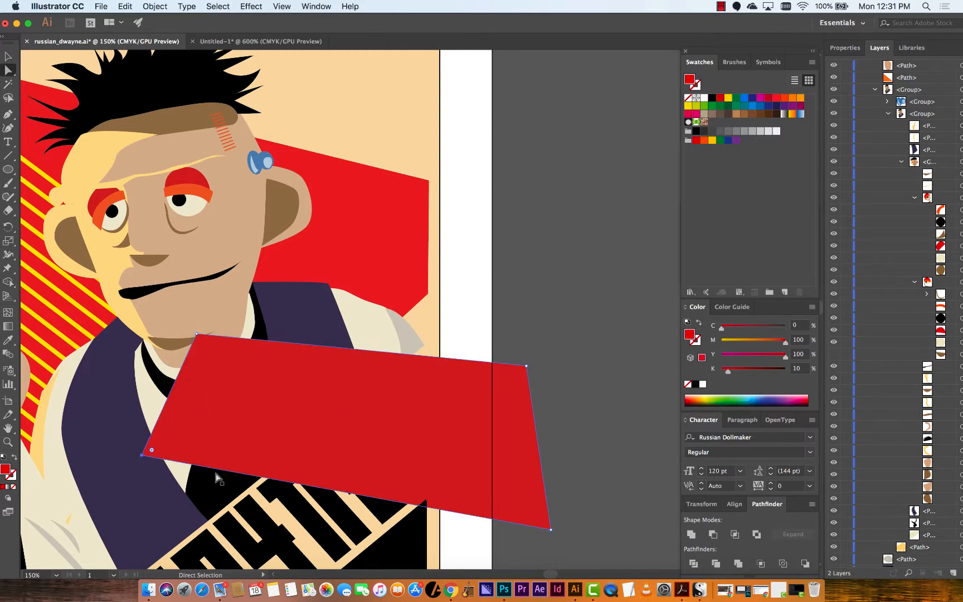
{"action": "left_click_drag", "start_coordinate": [516, 436], "coordinate": [529, 333]}
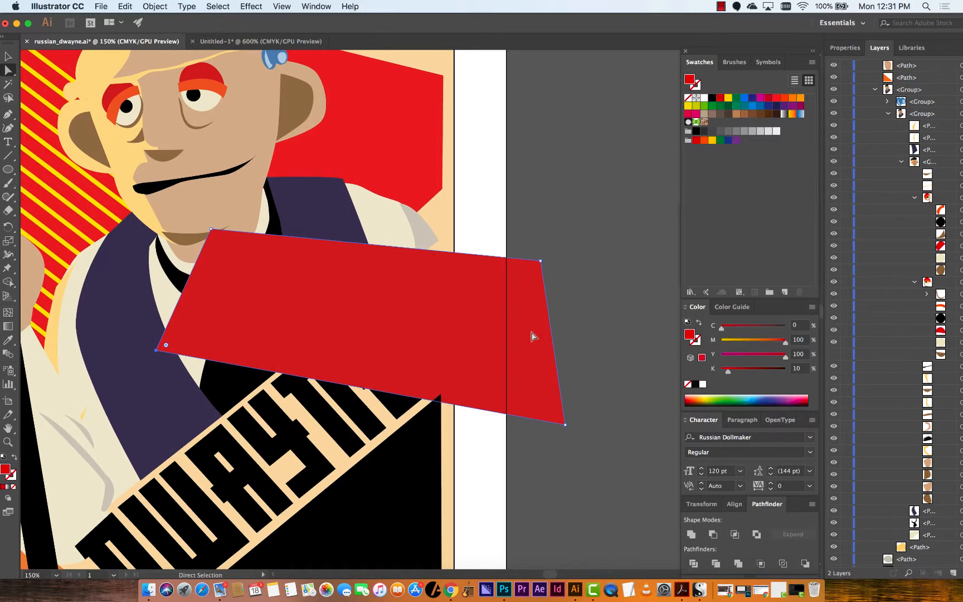
{"action": "key", "text": "v"}
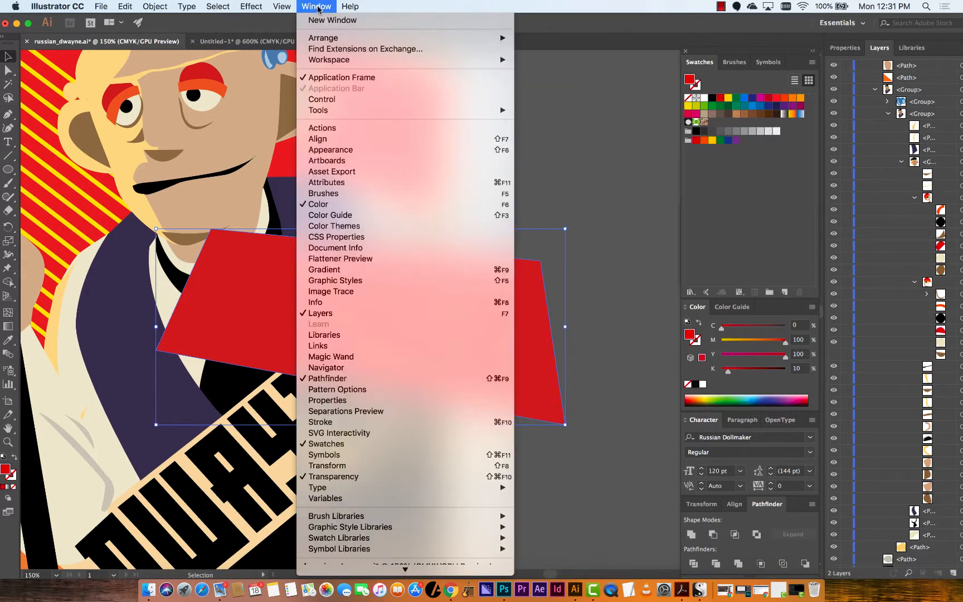
Open the Transparency panel and drag the band's opacity slider down to 69% and back to 100%
{"action": "left_click", "coordinate": [430, 480]}
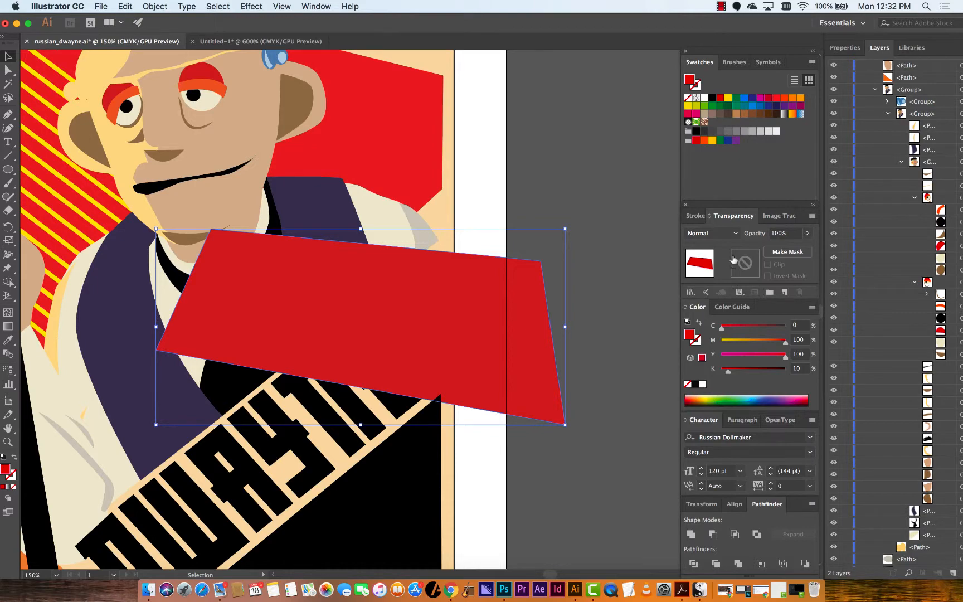
{"action": "left_click", "coordinate": [736, 235]}
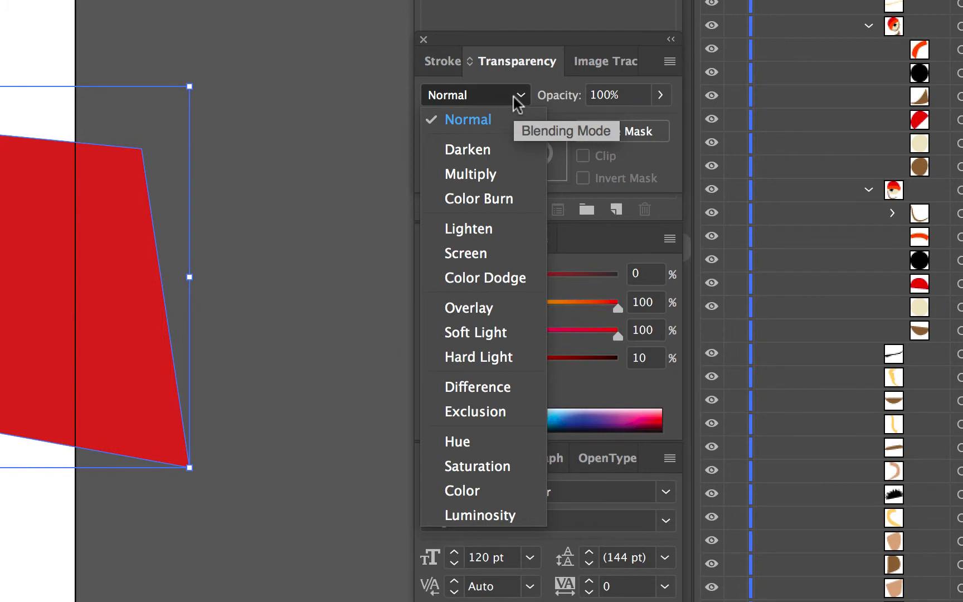
{"action": "left_click", "coordinate": [650, 91]}
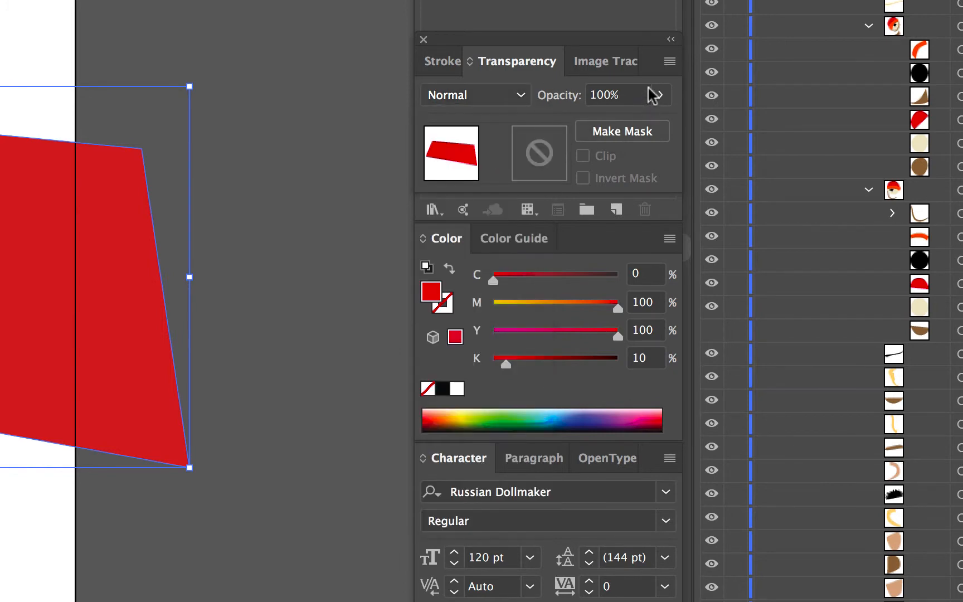
{"action": "left_click", "coordinate": [661, 95]}
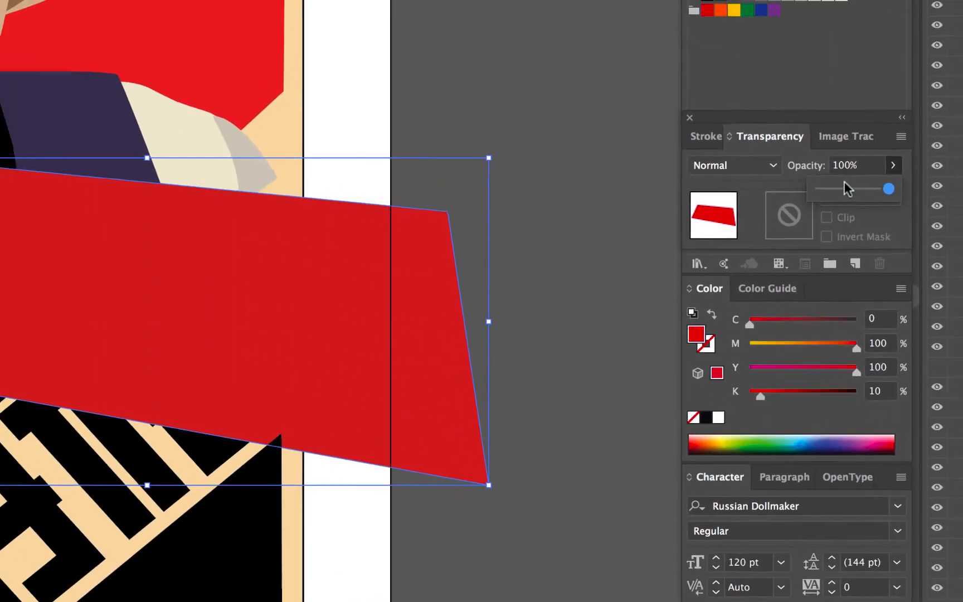
{"action": "left_click_drag", "start_coordinate": [847, 188], "coordinate": [869, 193]}
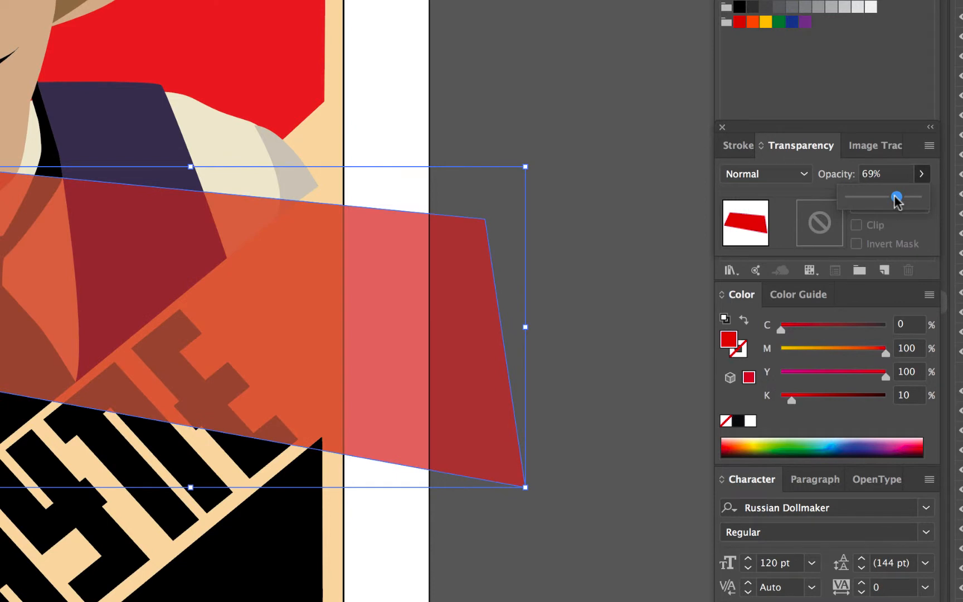
{"action": "left_click_drag", "start_coordinate": [898, 201], "coordinate": [921, 197]}
Set the band's blending mode to Overlay, then change it to Darken and deselect
{"action": "left_click", "coordinate": [767, 178]}
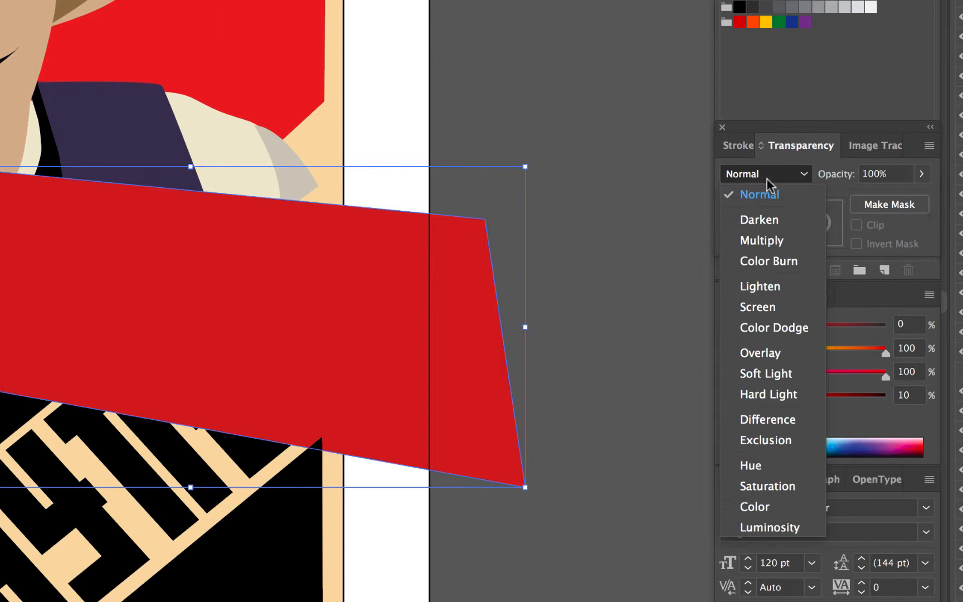
{"action": "left_click", "coordinate": [775, 346]}
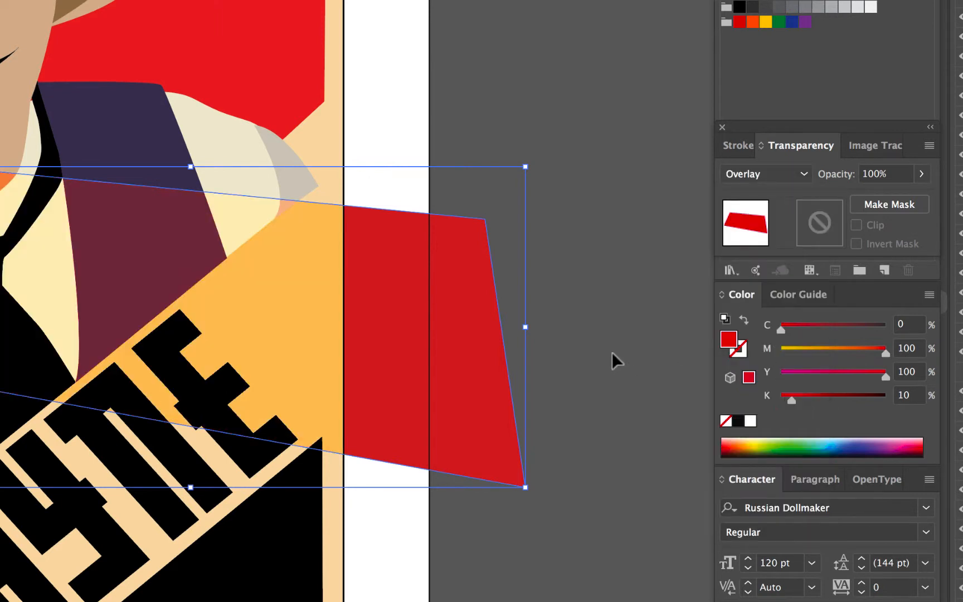
{"action": "left_click", "coordinate": [787, 176]}
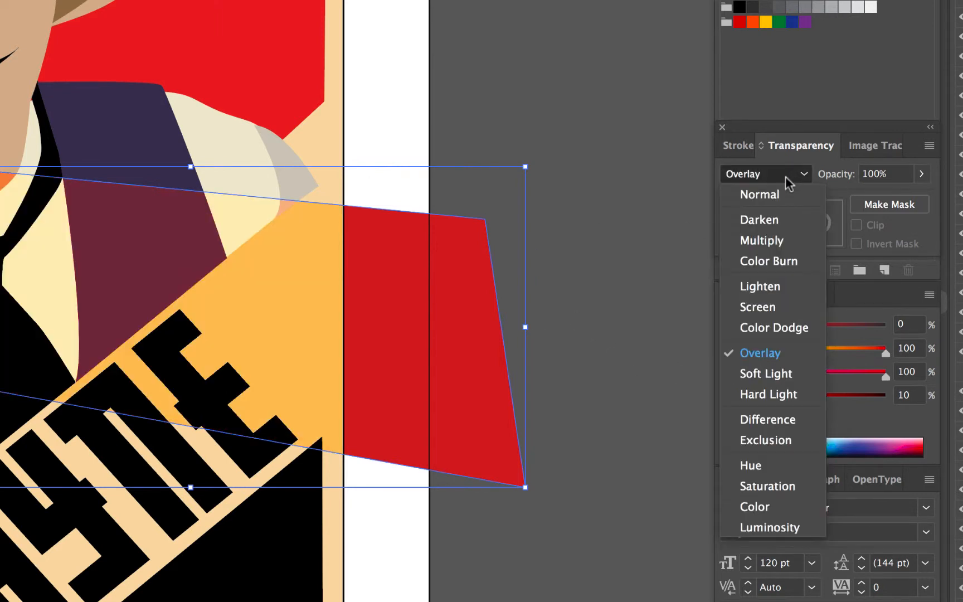
{"action": "left_click", "coordinate": [785, 218]}
{"action": "left_click", "coordinate": [603, 205]}
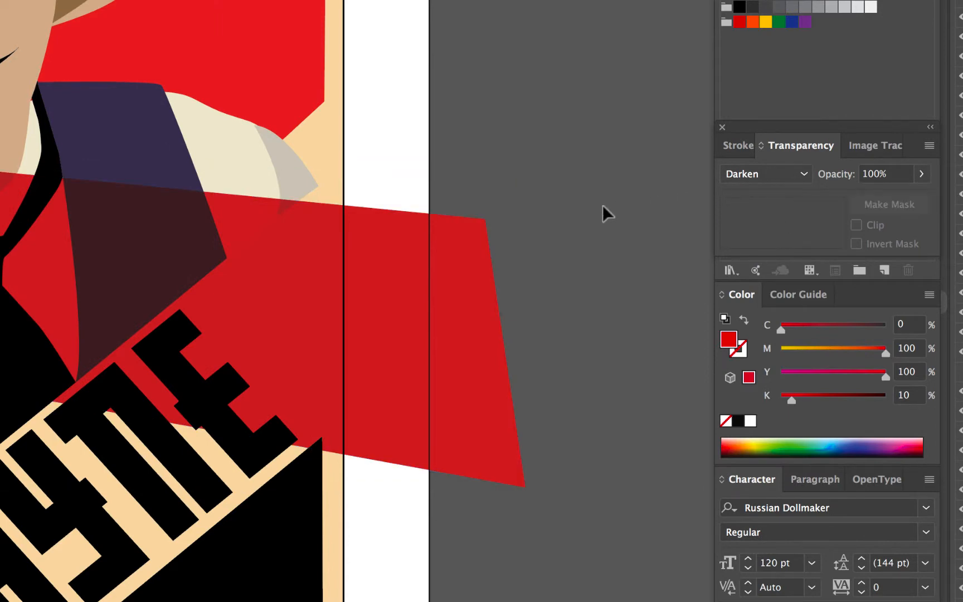
Move the red band off the artboard onto the pasteboard
{"action": "key", "text": "super+minus"}
{"action": "key", "text": "super+minus"}
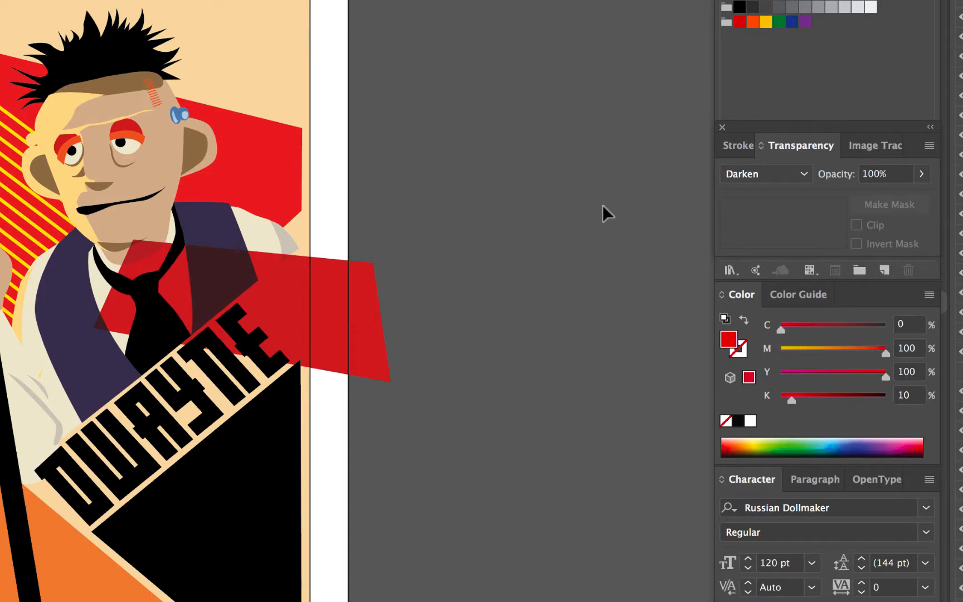
{"action": "left_click", "coordinate": [296, 38]}
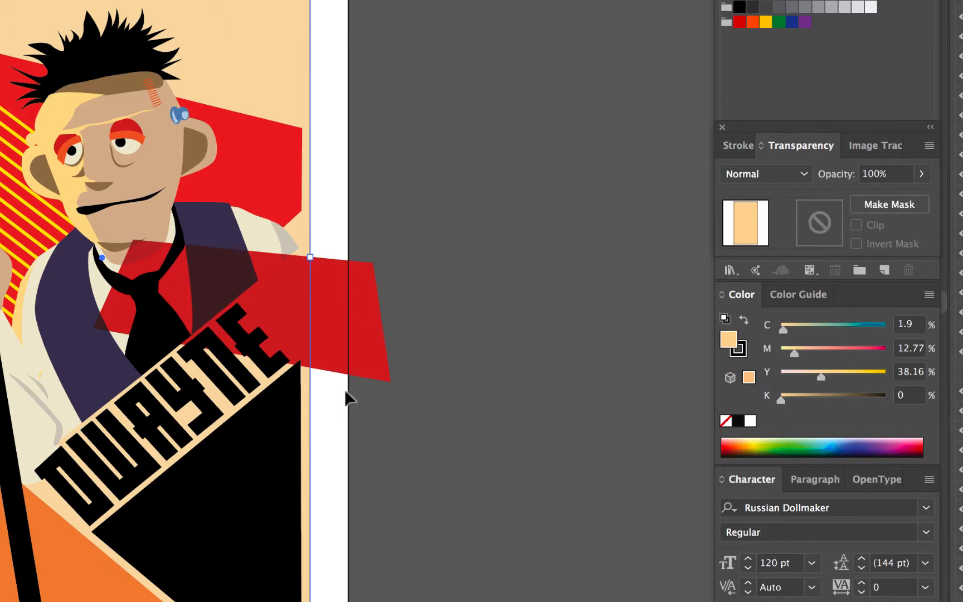
{"action": "left_click", "coordinate": [346, 327]}
{"action": "left_click_drag", "start_coordinate": [346, 327], "coordinate": [631, 307]}
Try deleting the pale background rectangle of the poster, then undo the deletion
{"action": "left_click", "coordinate": [271, 42]}
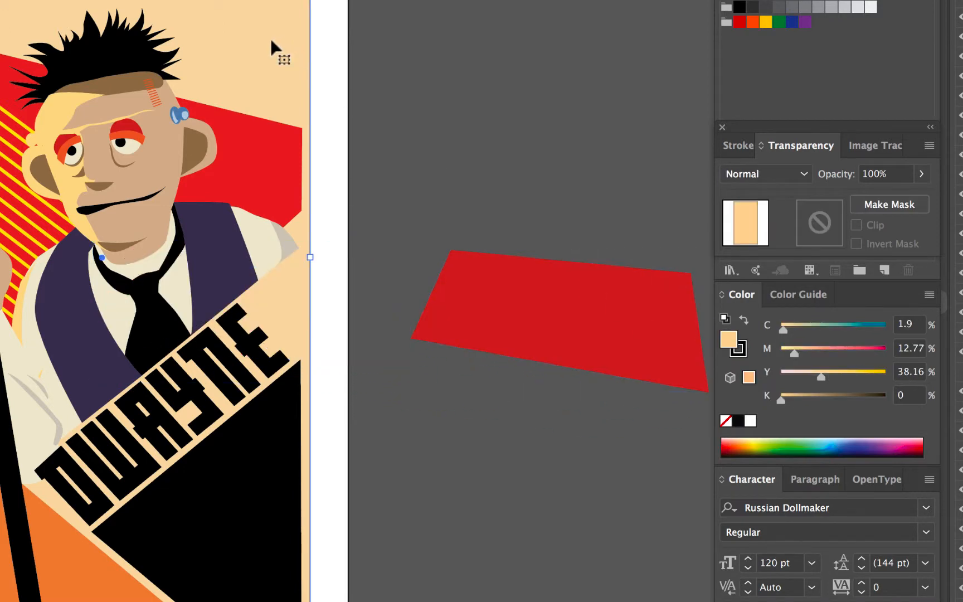
{"action": "scroll", "coordinate": [371, 22], "scroll_direction": "up", "scroll_amount": 15}
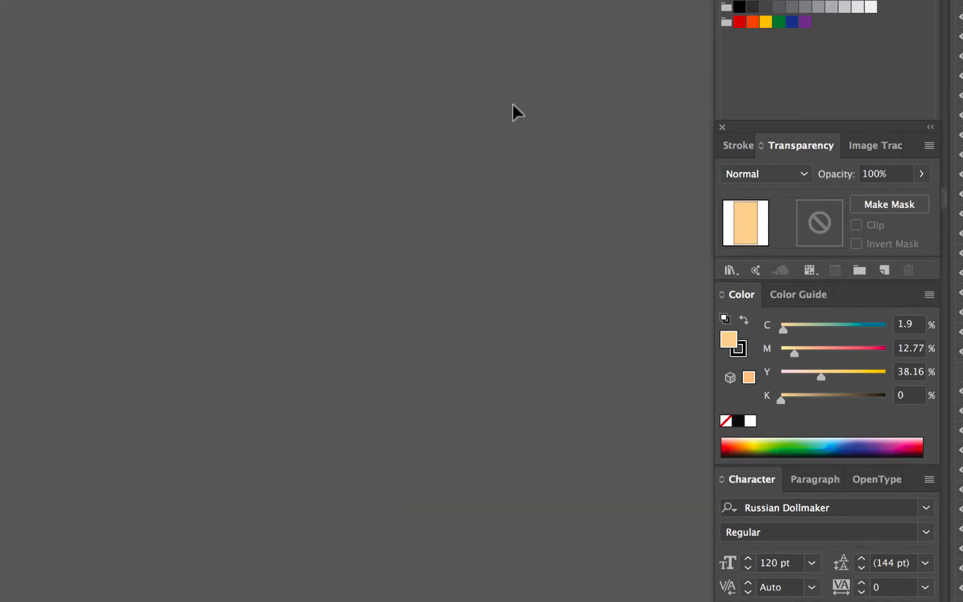
{"action": "scroll", "coordinate": [309, 239], "scroll_direction": "down", "scroll_amount": 10}
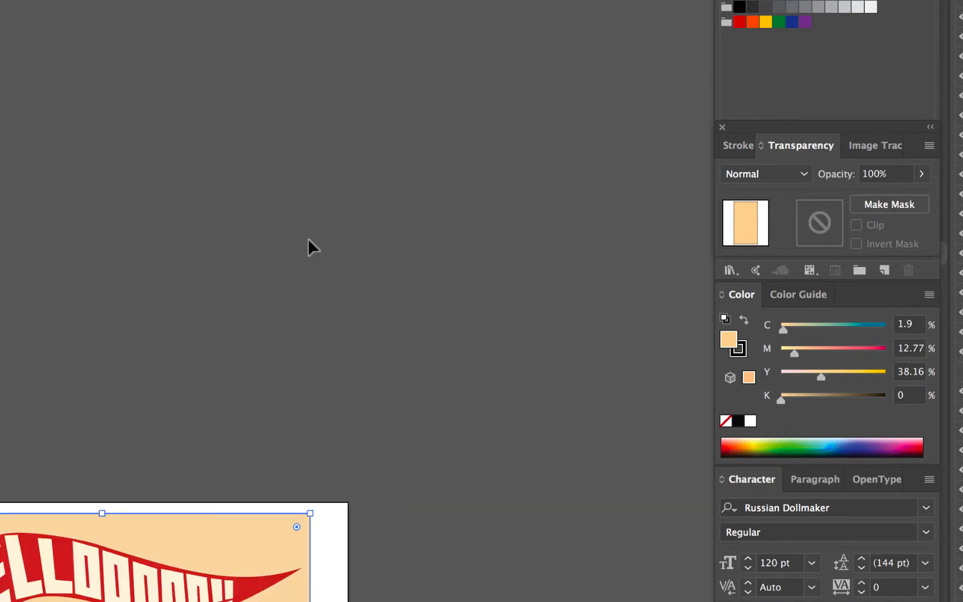
{"action": "scroll", "coordinate": [323, 245], "scroll_direction": "down", "scroll_amount": 6}
{"action": "scroll", "coordinate": [323, 246], "scroll_direction": "left", "scroll_amount": 3}
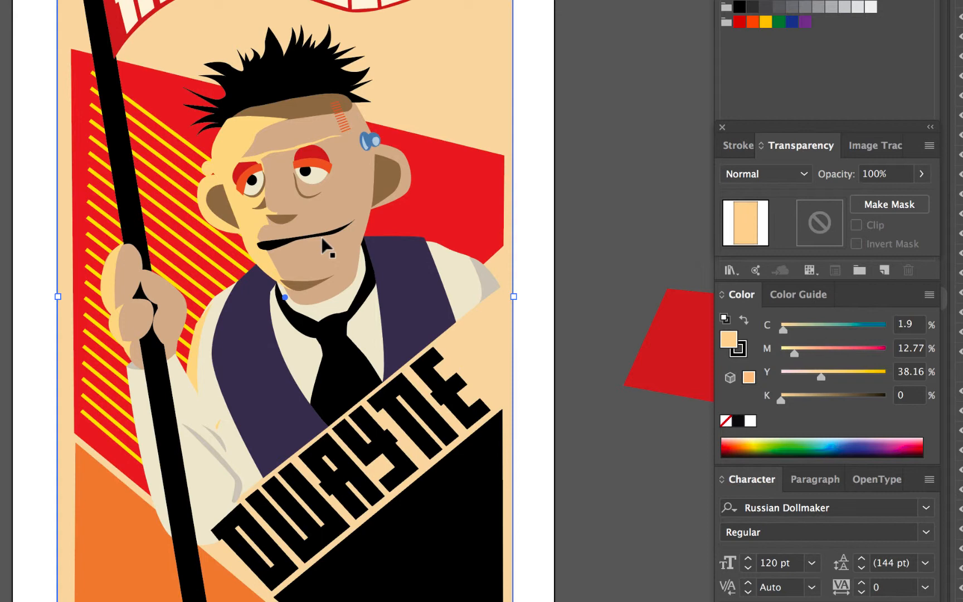
{"action": "right_click", "coordinate": [435, 114]}
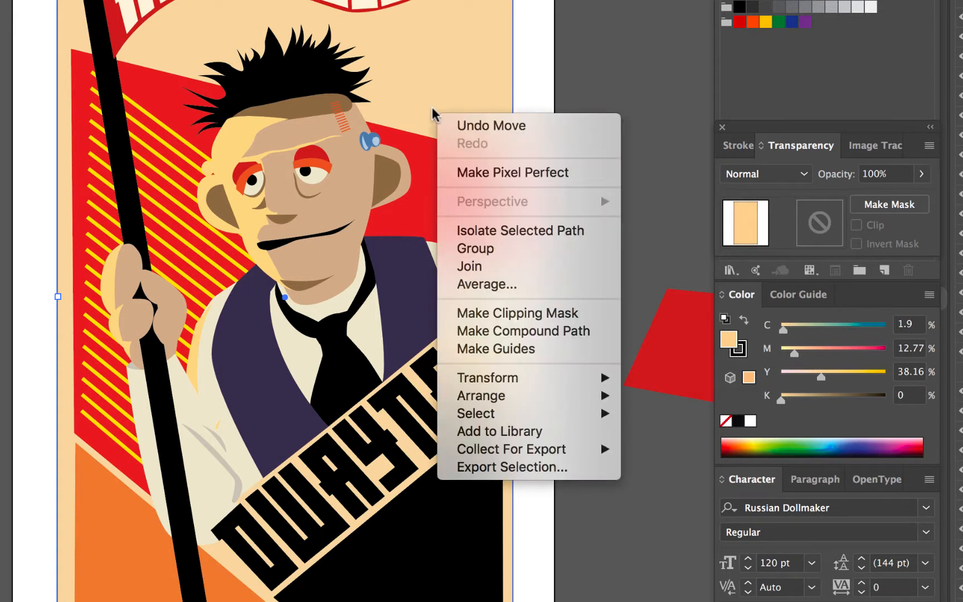
{"action": "mouse_move", "coordinate": [544, 380]}
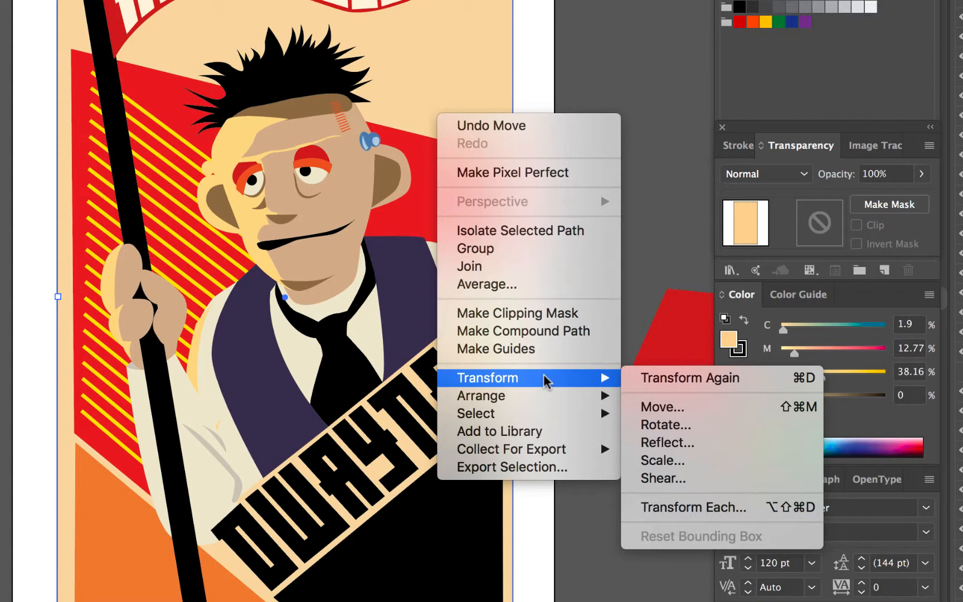
{"action": "left_click", "coordinate": [873, 147]}
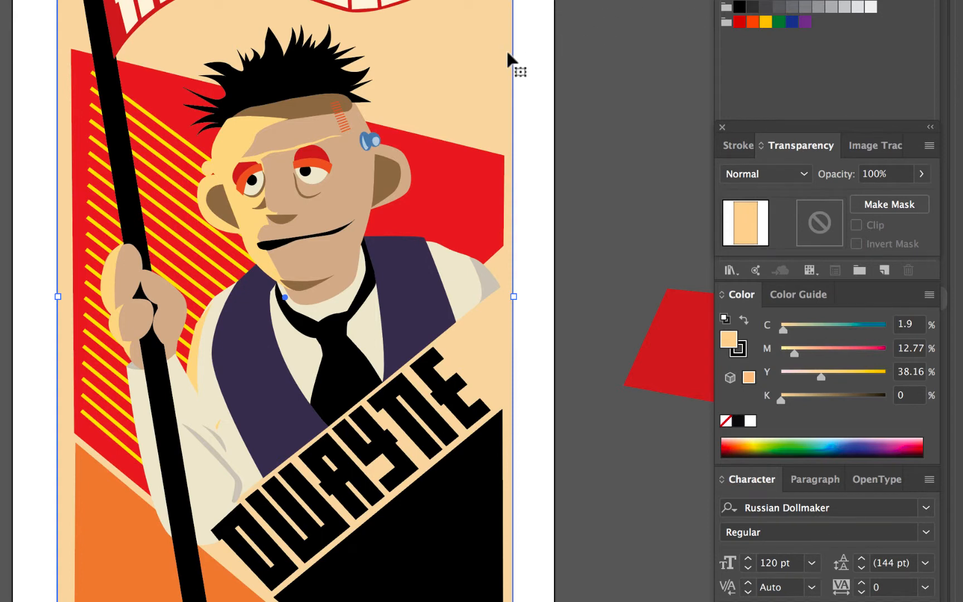
{"action": "key", "text": "Delete"}
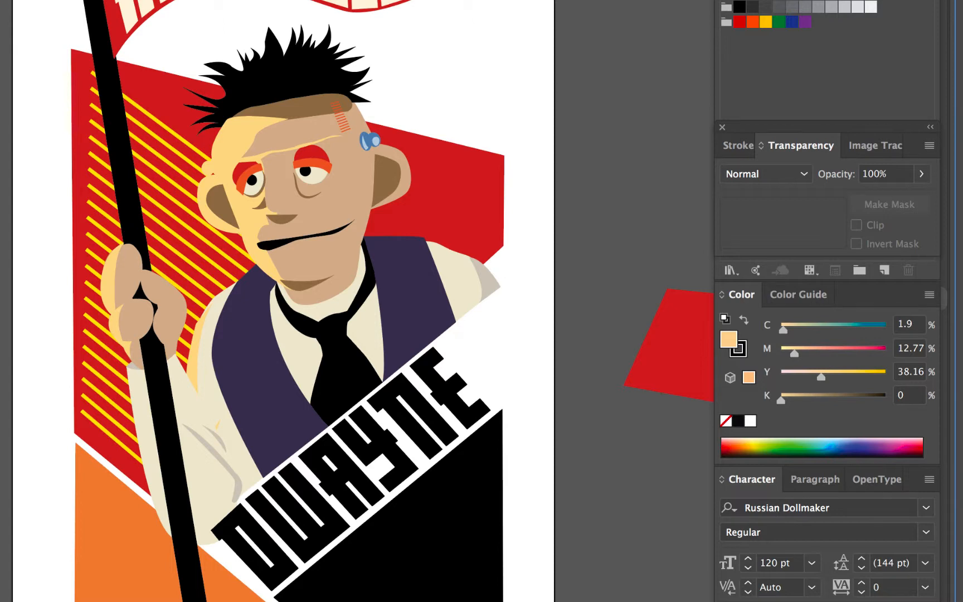
{"action": "key", "text": "ctrl+z"}
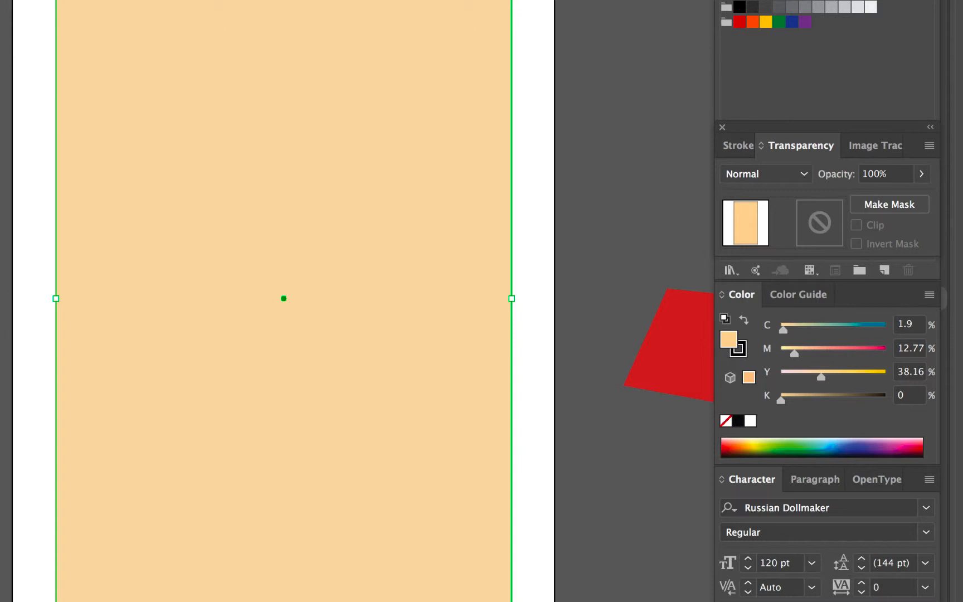
Set the pale background rectangle's blending mode to Multiply
{"action": "left_click", "coordinate": [803, 177]}
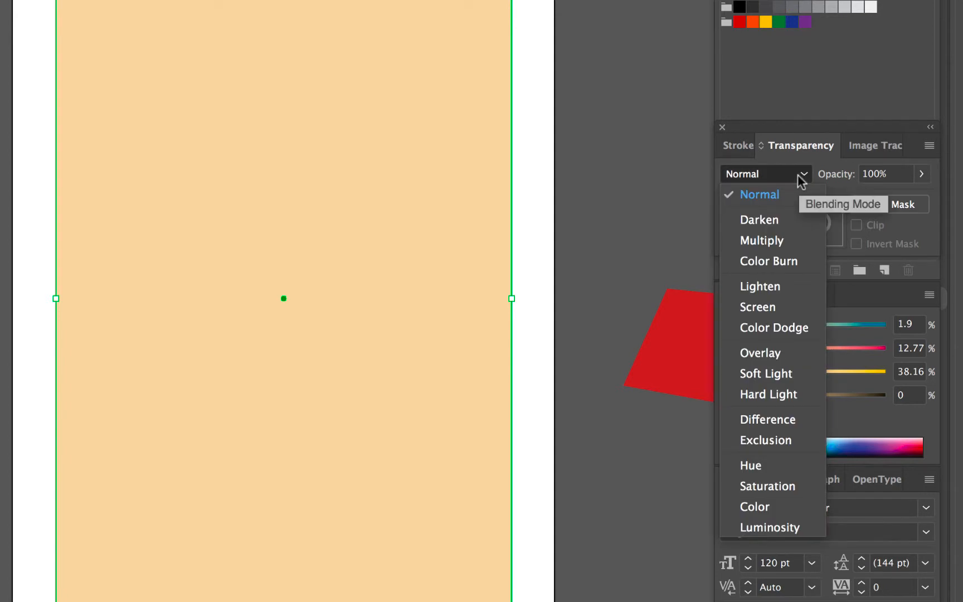
{"action": "left_click", "coordinate": [784, 236]}
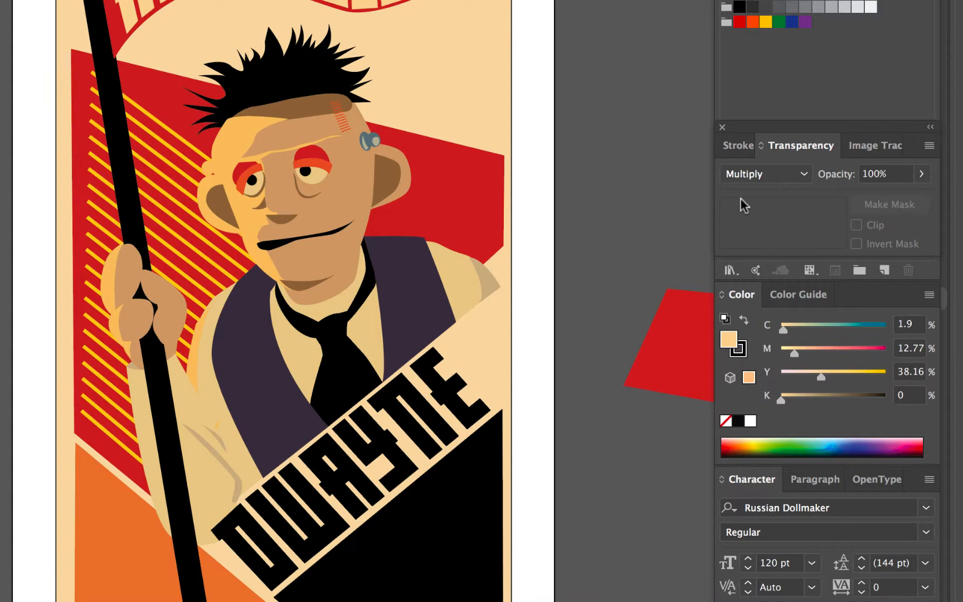
{"action": "left_click", "coordinate": [495, 9]}
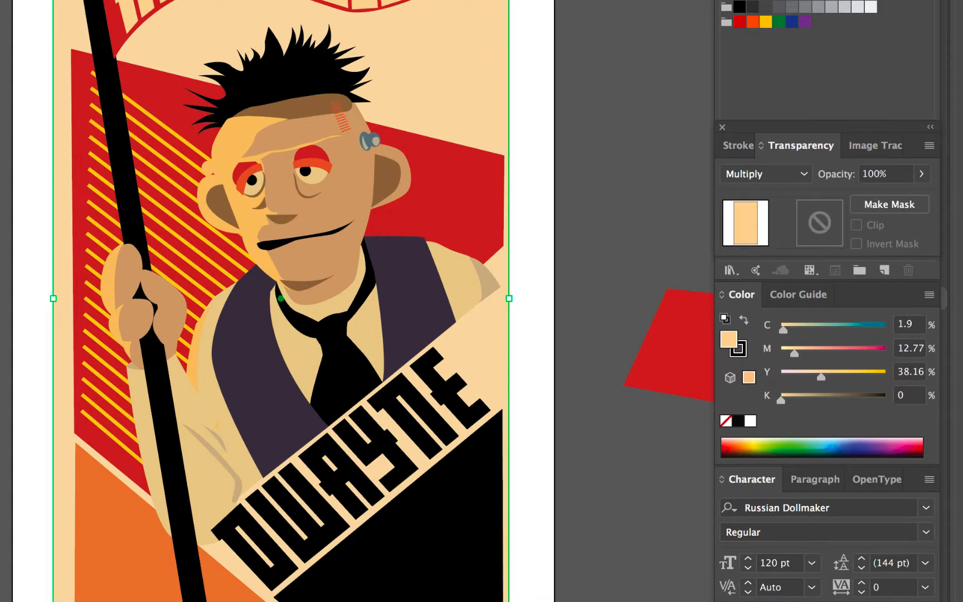
Change the background rectangle's fill to a deep pinkish red (C 2.42, M 98.48, Y 56.94, K 0.09) in the Color Picker
{"action": "double_click", "coordinate": [0, 401]}
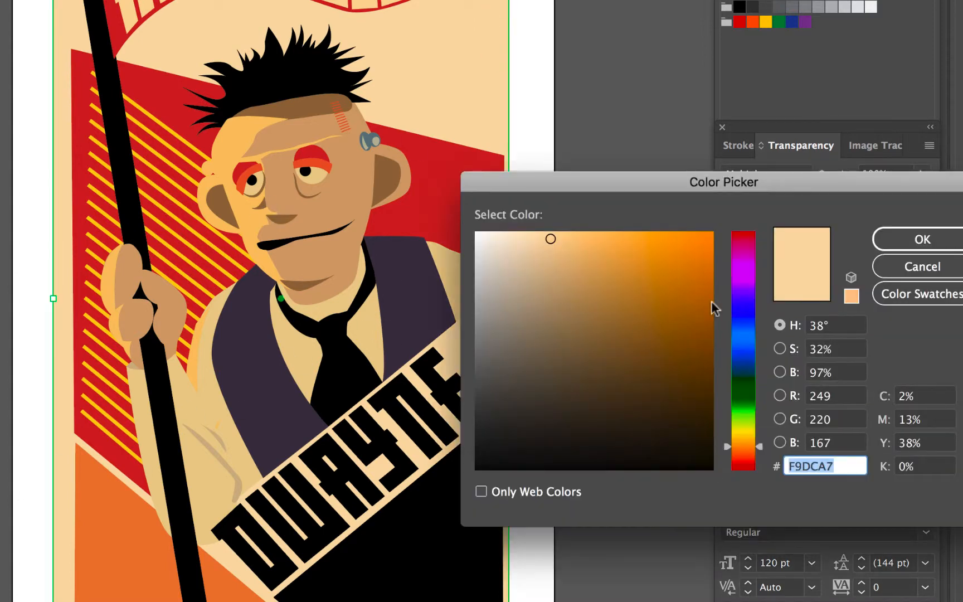
{"action": "left_click", "coordinate": [753, 242]}
{"action": "left_click_drag", "start_coordinate": [676, 258], "coordinate": [683, 251]}
{"action": "left_click", "coordinate": [887, 239]}
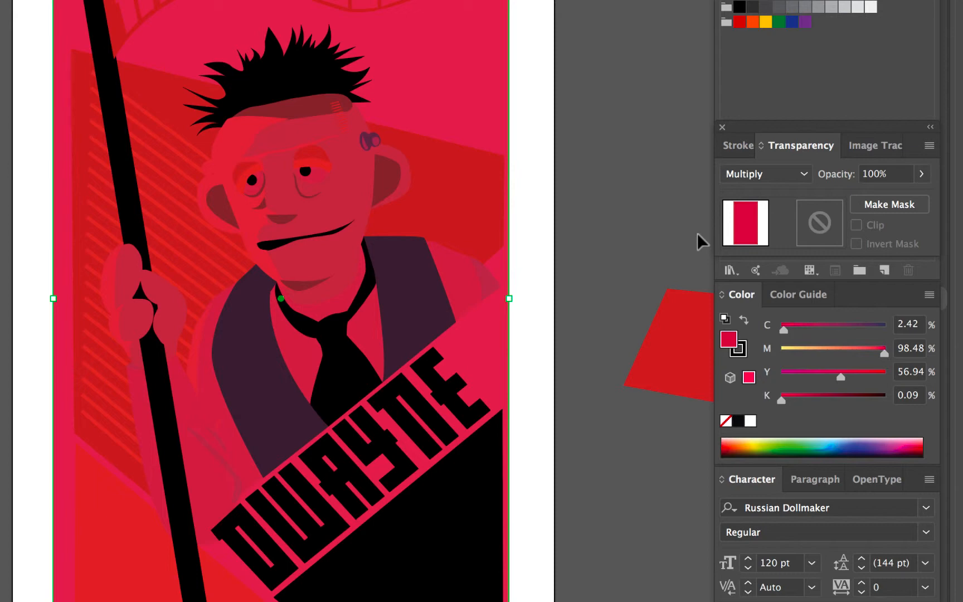
Undo the red fill on the background rectangle, then create an opacity mask for it with Clip turned off
{"action": "key", "text": "ctrl+z"}
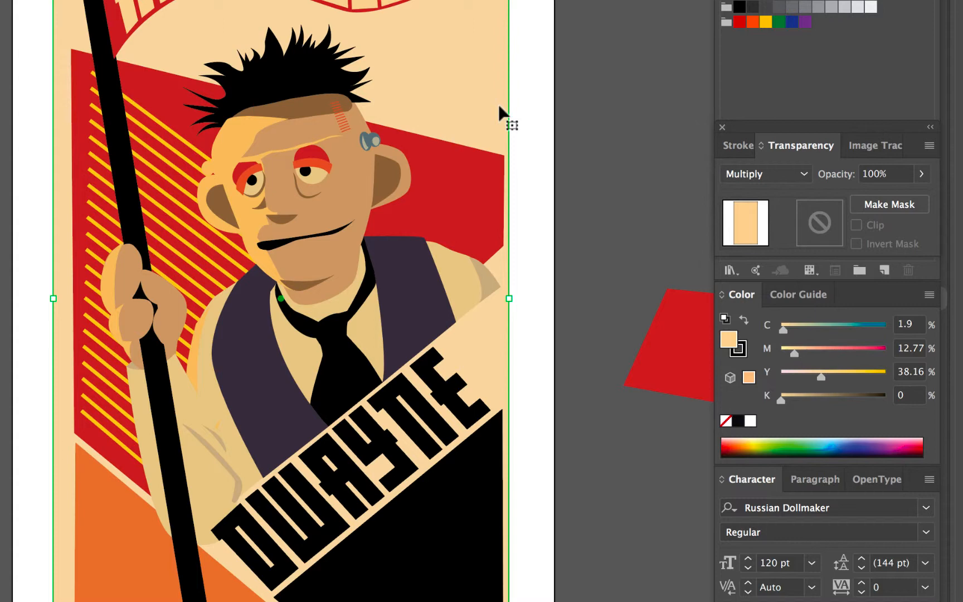
{"action": "double_click", "coordinate": [820, 222]}
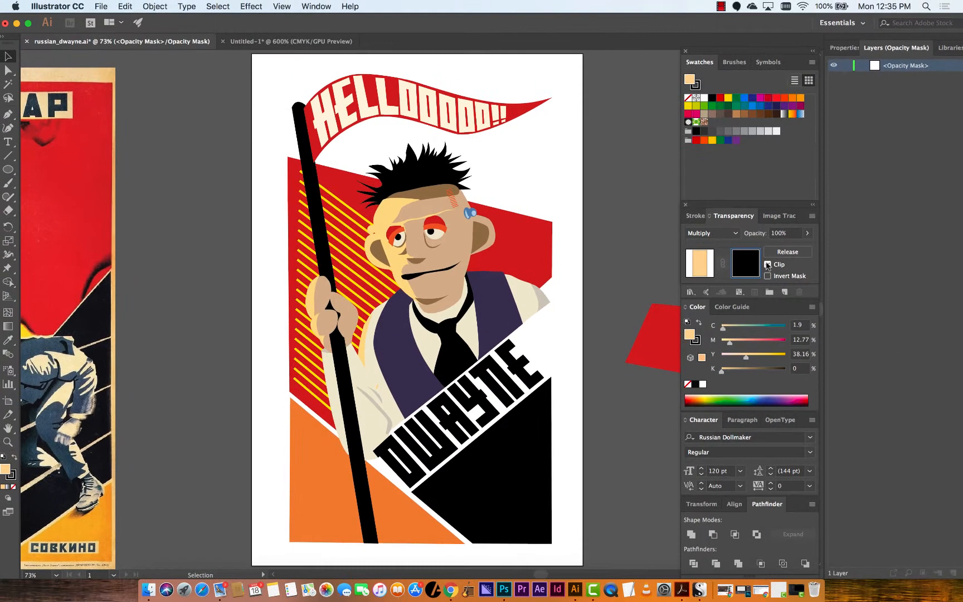
{"action": "left_click", "coordinate": [857, 225]}
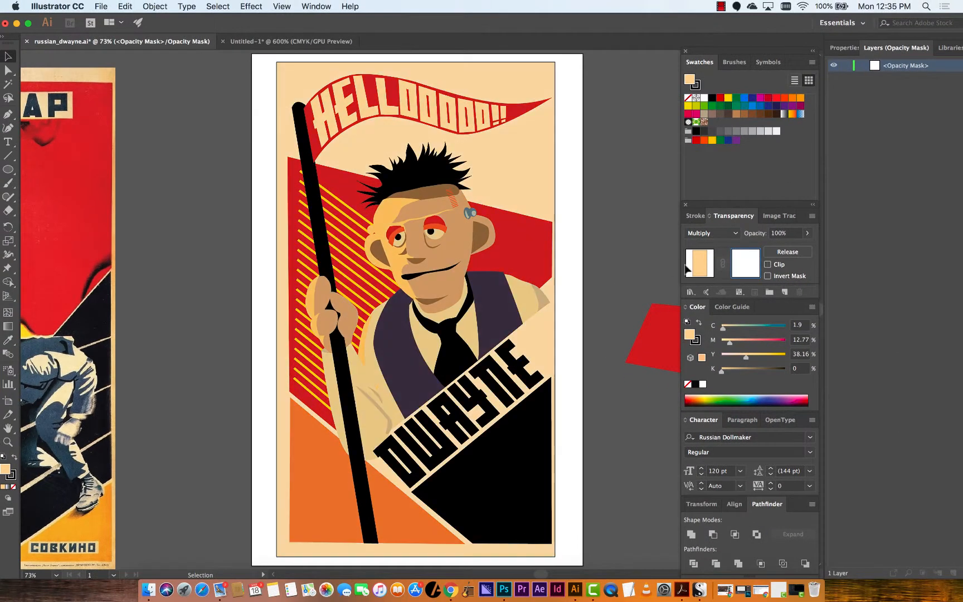
Try placing the grunge texture image on the pasteboard and scaling it, then undo the placement
{"action": "scroll", "coordinate": [318, 262], "scroll_direction": "right", "scroll_amount": 15}
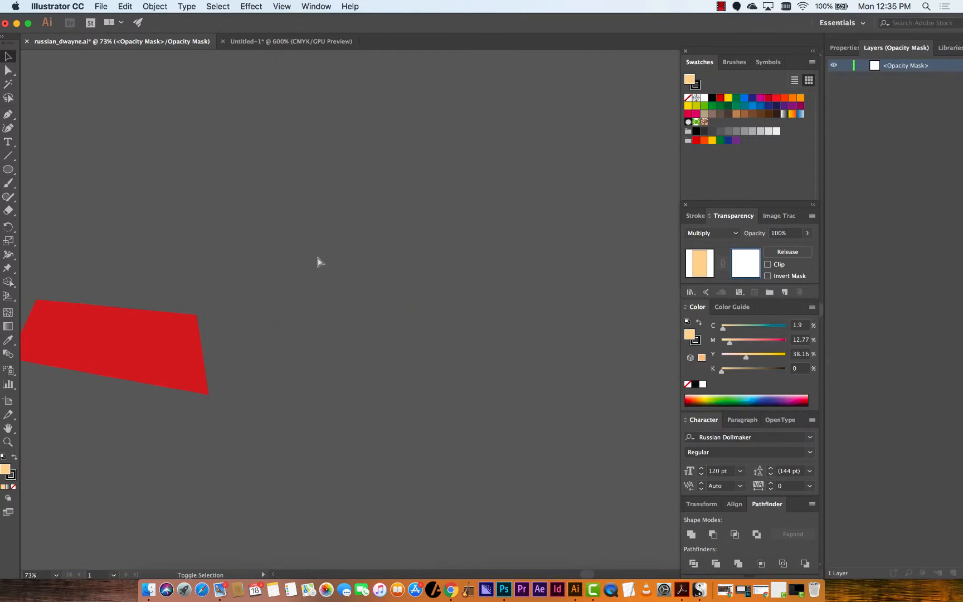
{"action": "key", "text": "shift+super+p"}
{"action": "left_click", "coordinate": [412, 115]}
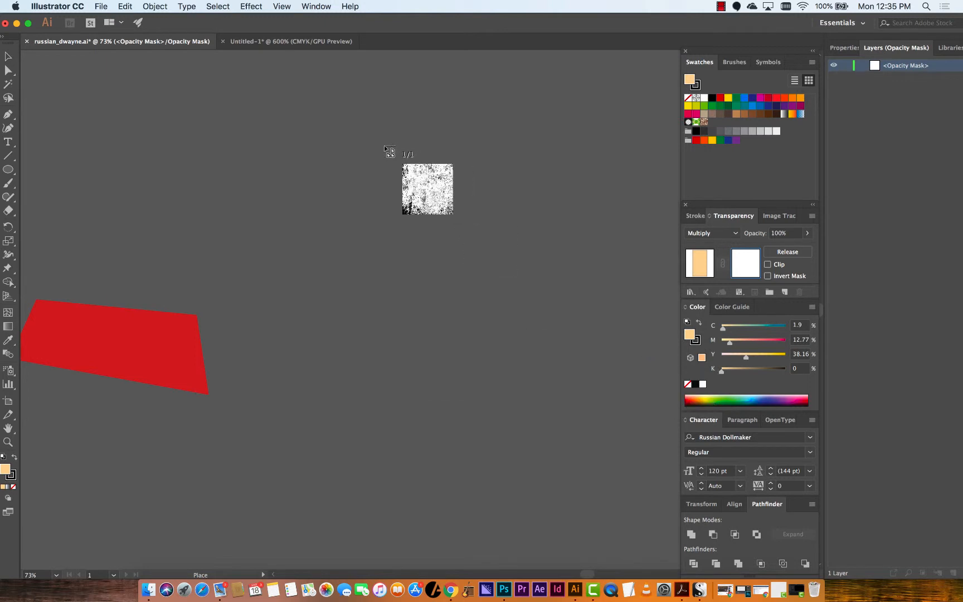
{"action": "left_click", "coordinate": [368, 135]}
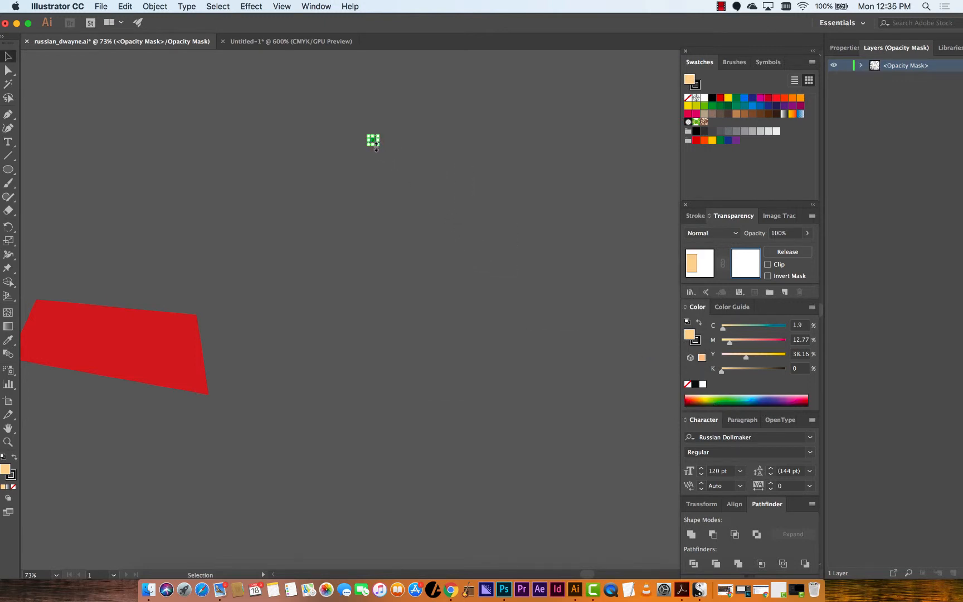
{"action": "left_click_drag", "start_coordinate": [374, 141], "coordinate": [461, 228]}
{"action": "key", "text": "super+z"}
{"action": "key", "text": "super+z"}
{"action": "key", "text": "super+z"}
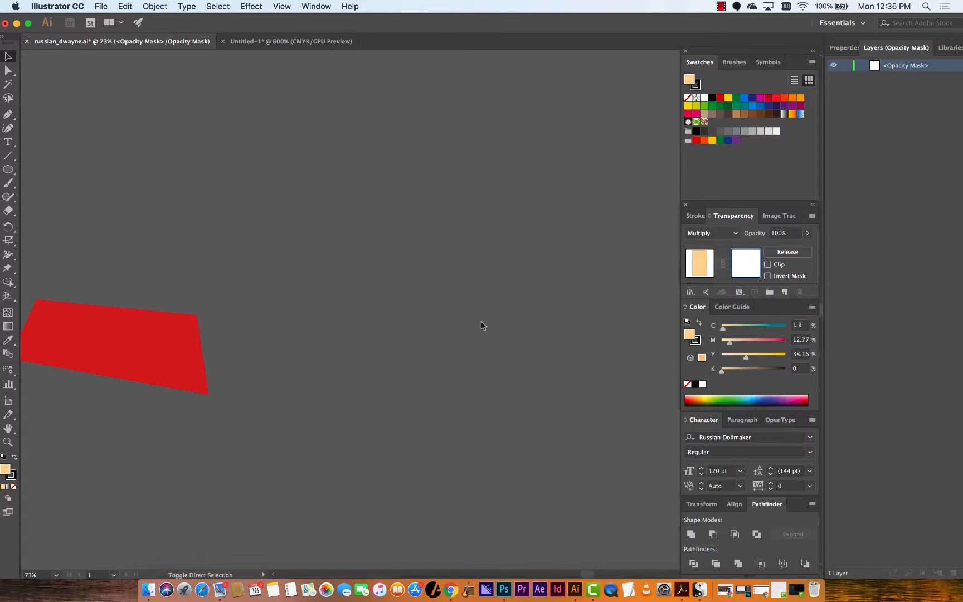
{"action": "key", "text": "super+shift+p"}
{"action": "left_click", "coordinate": [444, 117]}
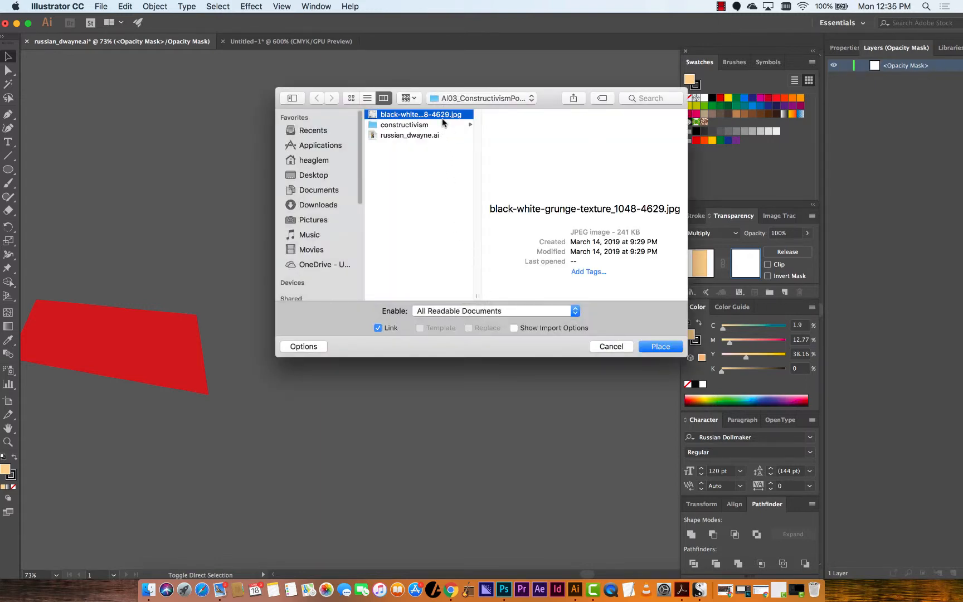
{"action": "left_click", "coordinate": [663, 346]}
{"action": "left_click", "coordinate": [348, 157]}
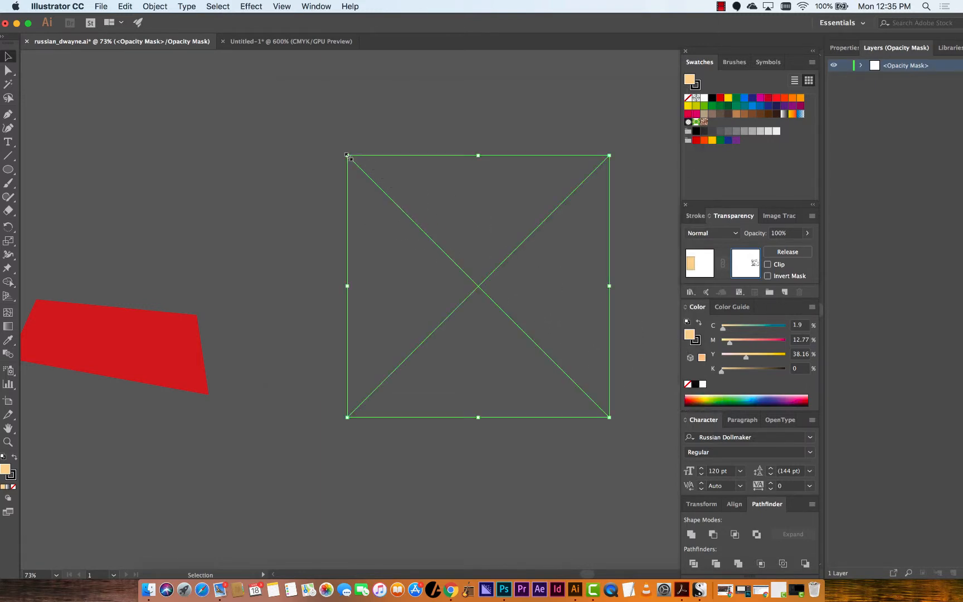
{"action": "left_click", "coordinate": [457, 318]}
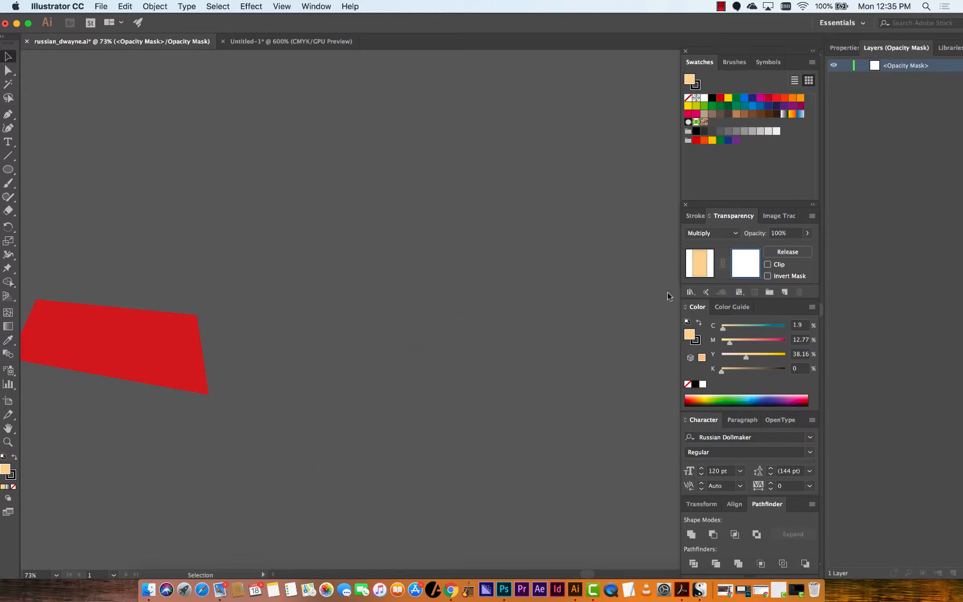
{"action": "left_click", "coordinate": [693, 274]}
{"action": "left_click", "coordinate": [500, 277]}
{"action": "key", "text": "super+v"}
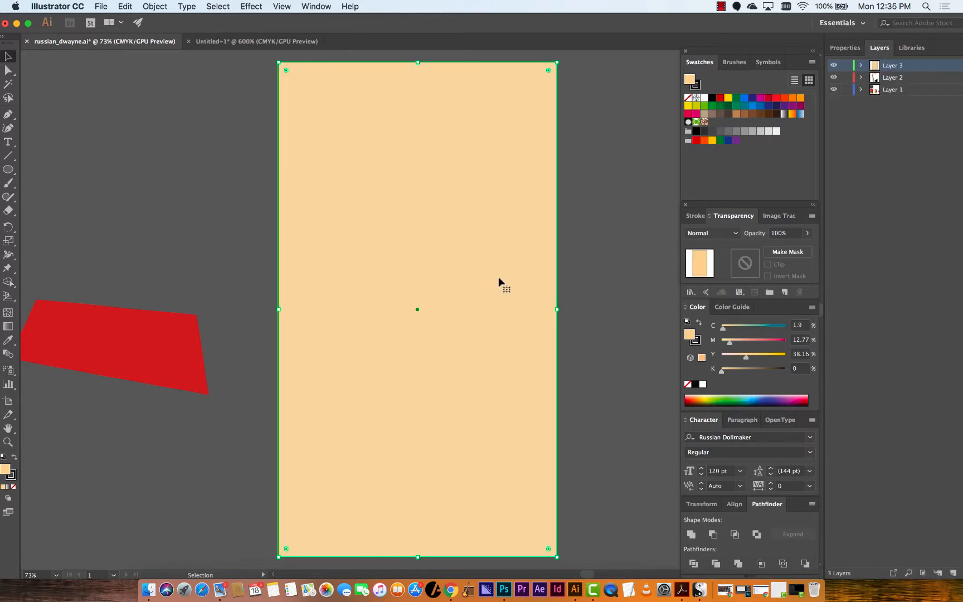
{"action": "key", "text": "super+z"}
Place the black-white-grunge-texture JPG image on the pasteboard
{"action": "key", "text": "super+shift+p"}
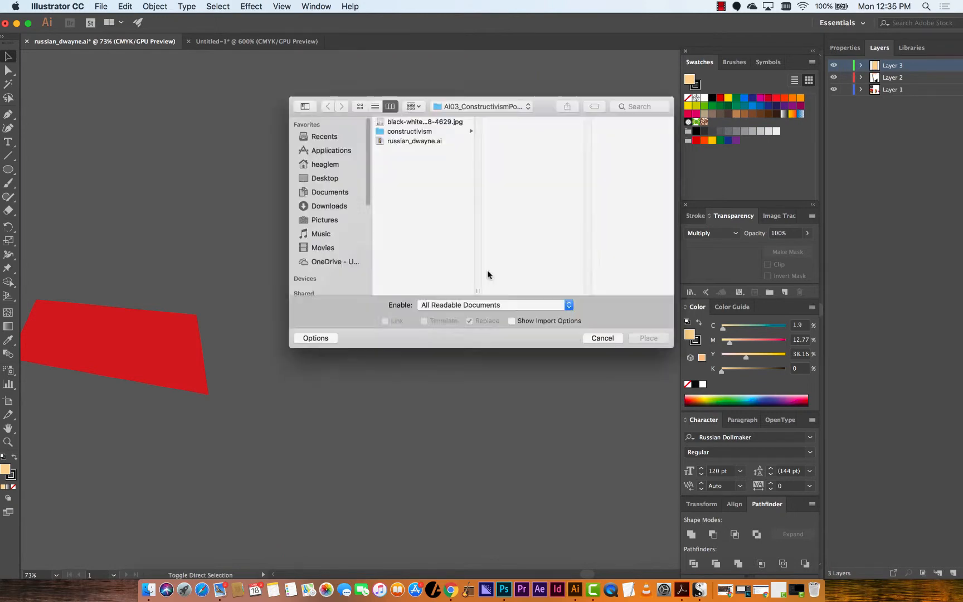
{"action": "double_click", "coordinate": [428, 117]}
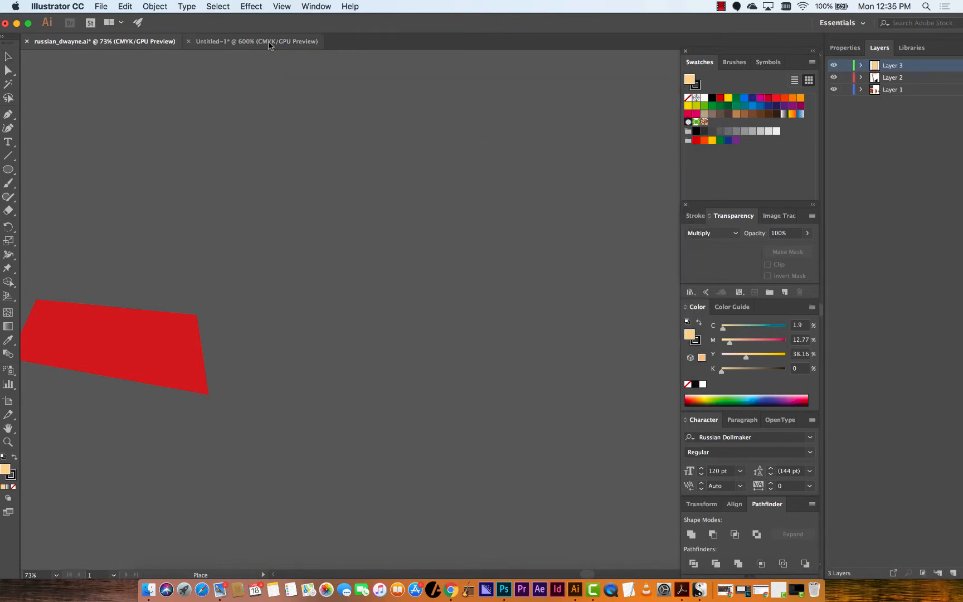
{"action": "left_click", "coordinate": [304, 101]}
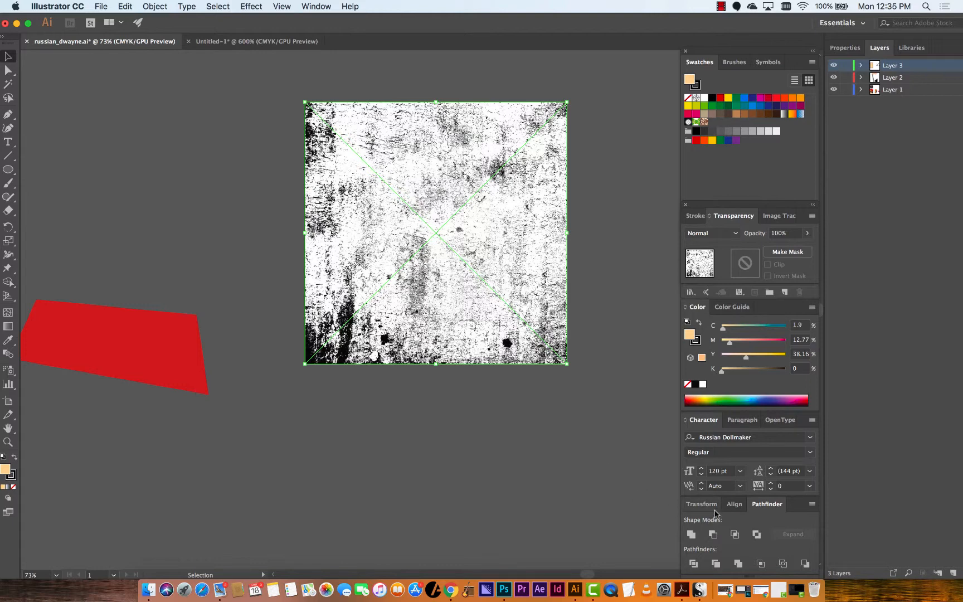
Open the Image Trace panel for the placed texture and turn on Preview
{"action": "left_click", "coordinate": [303, 7]}
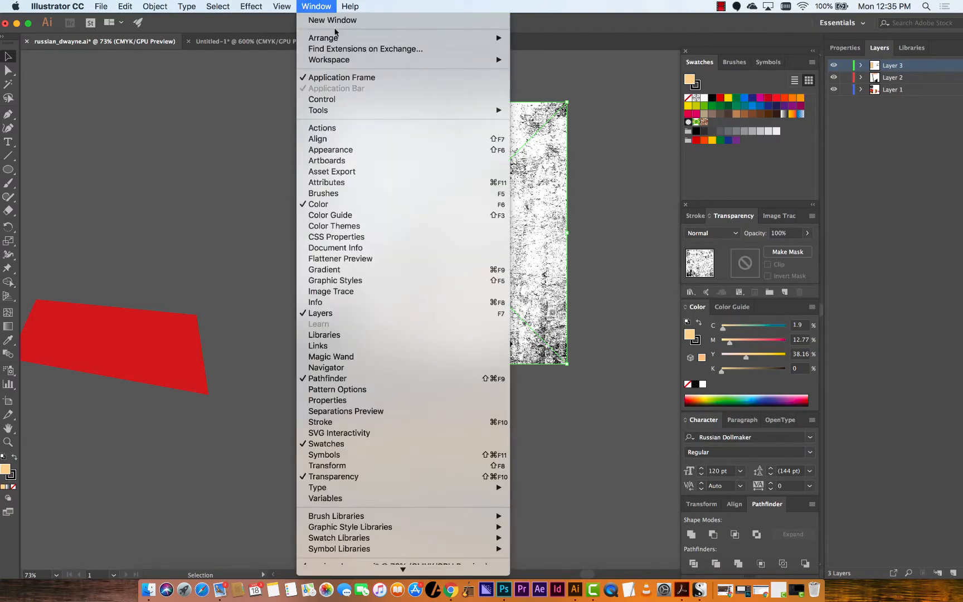
{"action": "left_click", "coordinate": [390, 292]}
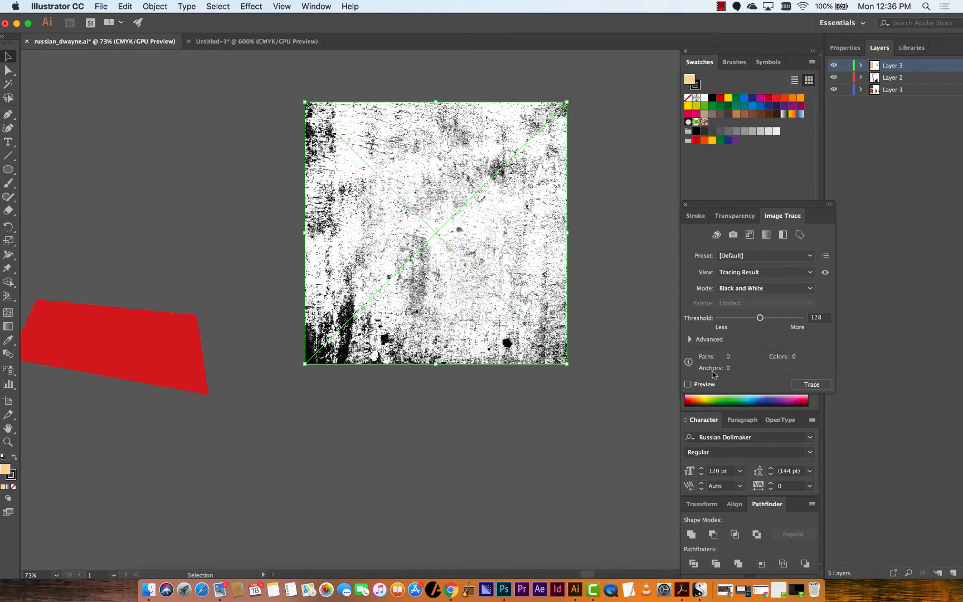
{"action": "left_click", "coordinate": [699, 385]}
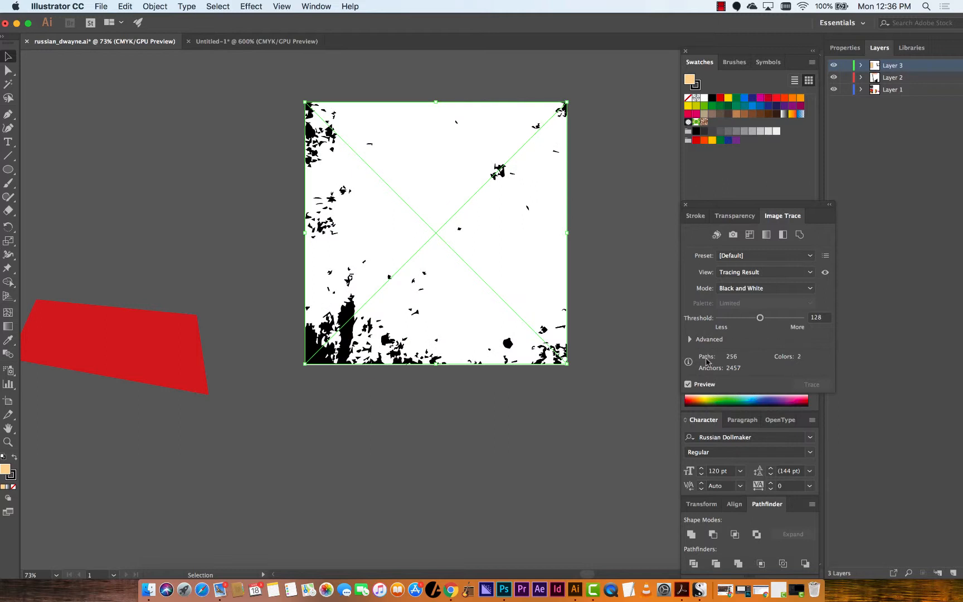
Set the trace Threshold to 229, Paths to 94%, Corners to 99%, and Noise to 12 px
{"action": "left_click", "coordinate": [691, 339]}
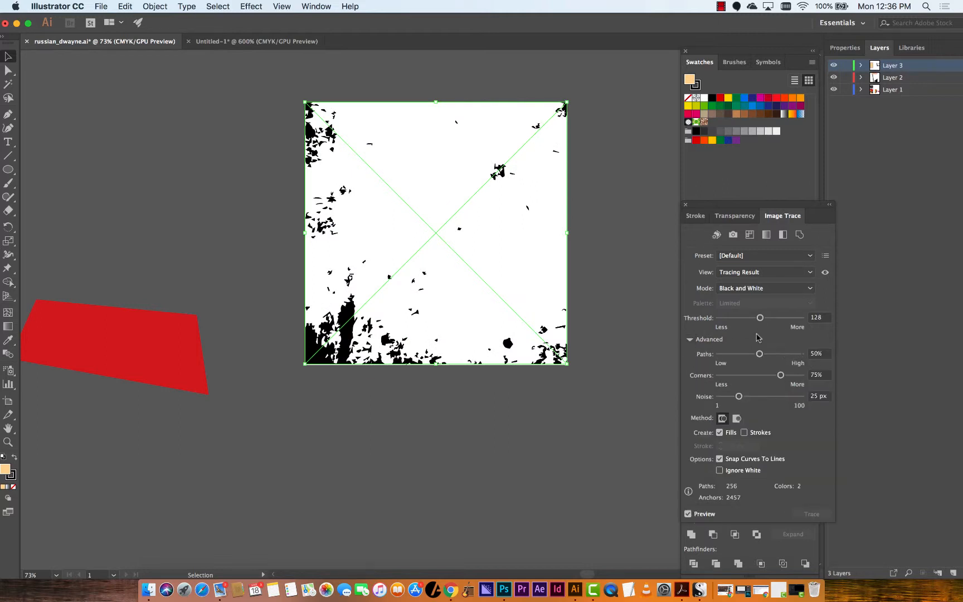
{"action": "left_click_drag", "start_coordinate": [760, 318], "coordinate": [794, 320]}
{"action": "mouse_move", "coordinate": [760, 355]}
{"action": "left_mouse_down"}
{"action": "mouse_move", "coordinate": [740, 359]}
{"action": "mouse_move", "coordinate": [800, 356]}
{"action": "mouse_move", "coordinate": [790, 376]}
{"action": "mouse_move", "coordinate": [801, 375]}
{"action": "mouse_move", "coordinate": [796, 353]}
{"action": "left_mouse_up"}
{"action": "left_click_drag", "start_coordinate": [740, 397], "coordinate": [726, 397]}
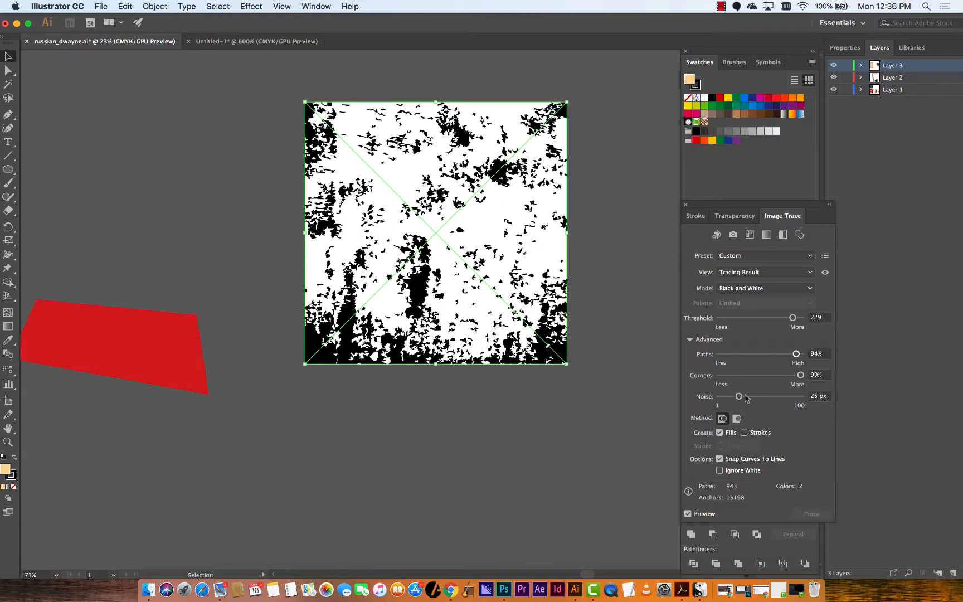
{"action": "left_click", "coordinate": [741, 398]}
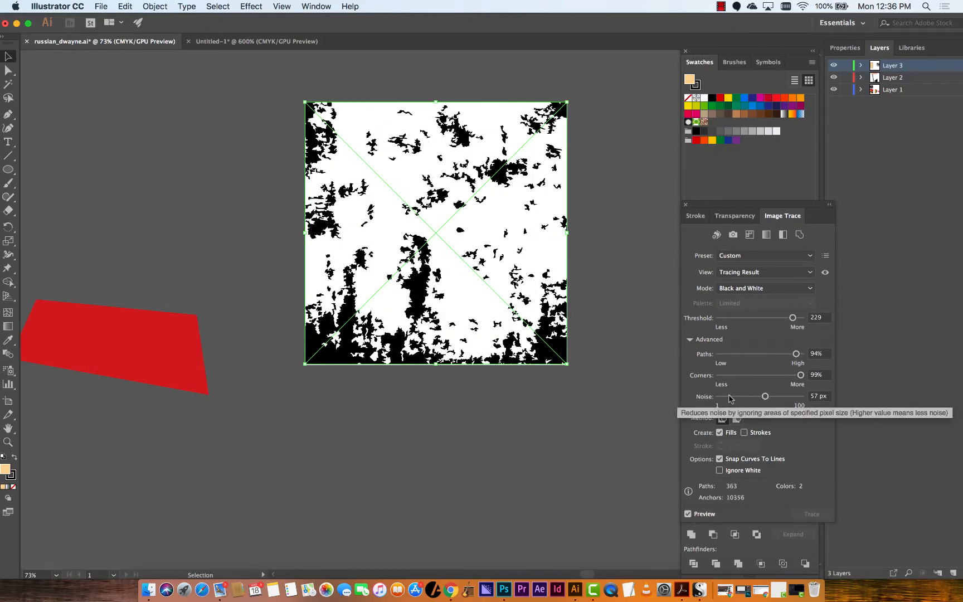
{"action": "left_click", "coordinate": [728, 397]}
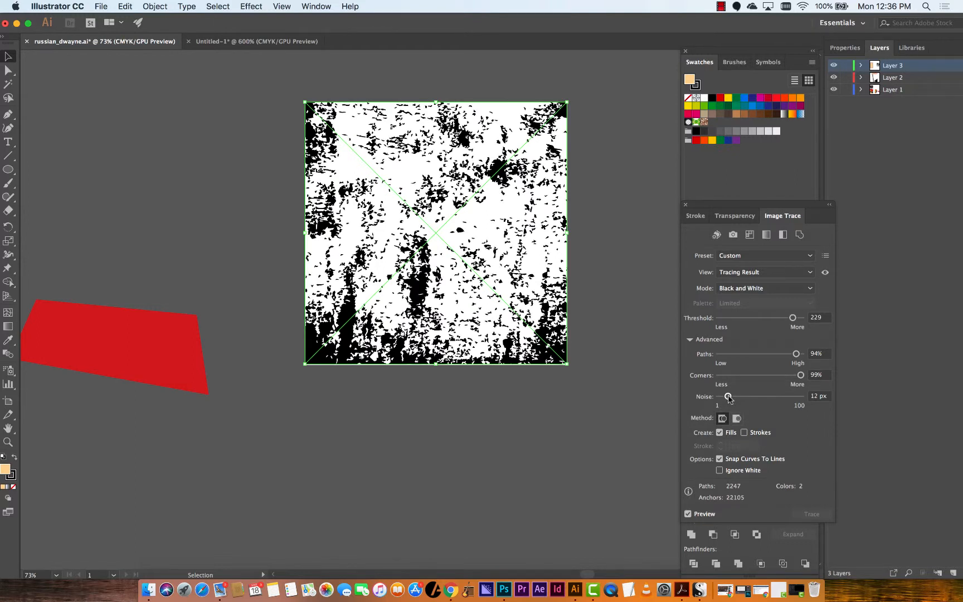
Expand the traced texture from the Properties panel, then undo the expansion
{"action": "left_click", "coordinate": [846, 49]}
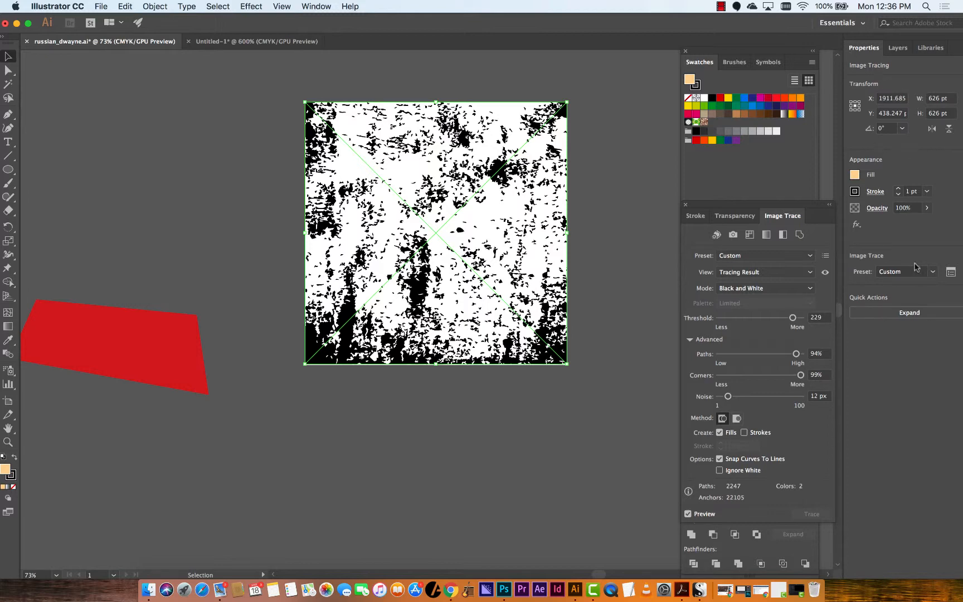
{"action": "left_click", "coordinate": [910, 313]}
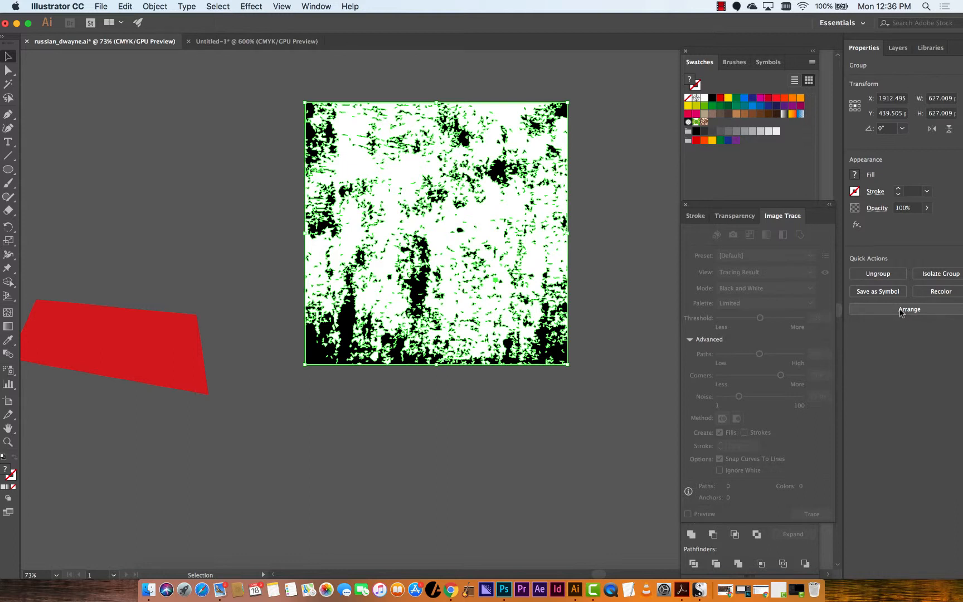
{"action": "key", "text": "super+z"}
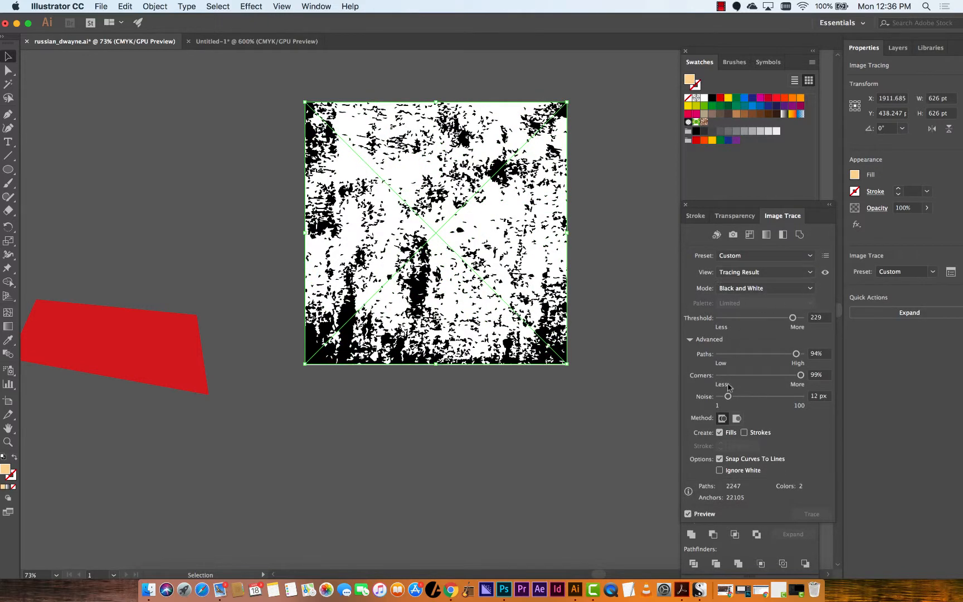
Enable Ignore White in the trace options and expand the traced texture
{"action": "left_click", "coordinate": [726, 471]}
{"action": "left_click", "coordinate": [919, 316]}
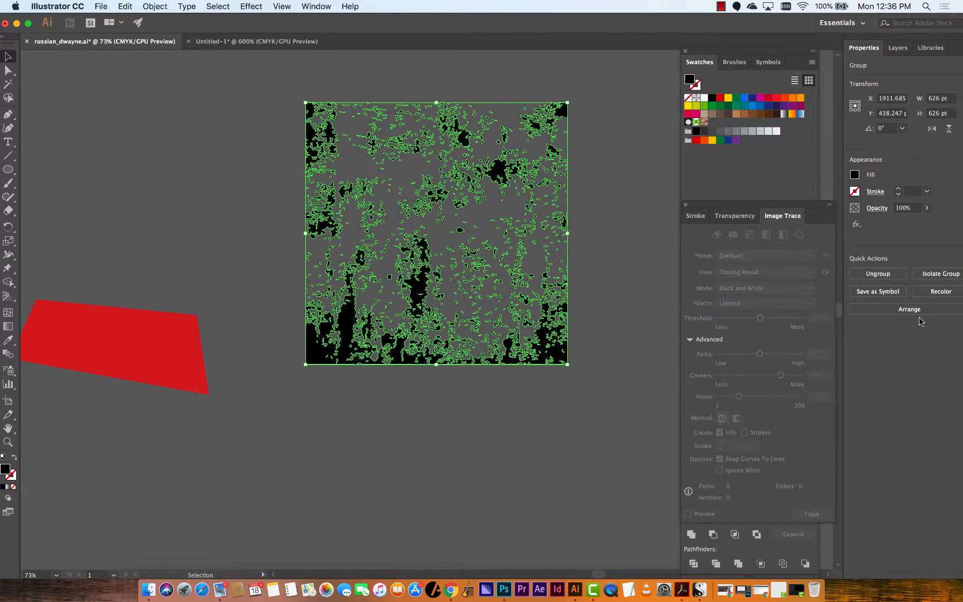
Cut the expanded texture from the pasteboard
{"action": "left_click", "coordinate": [597, 293]}
{"action": "left_click", "coordinate": [548, 326]}
{"action": "key", "text": "Delete"}
Select the background rectangle, enter its opacity mask, and paste the texture into it
{"action": "scroll", "coordinate": [562, 349], "scroll_direction": "up", "scroll_amount": 3}
{"action": "scroll", "coordinate": [562, 349], "scroll_direction": "left", "scroll_amount": 4}
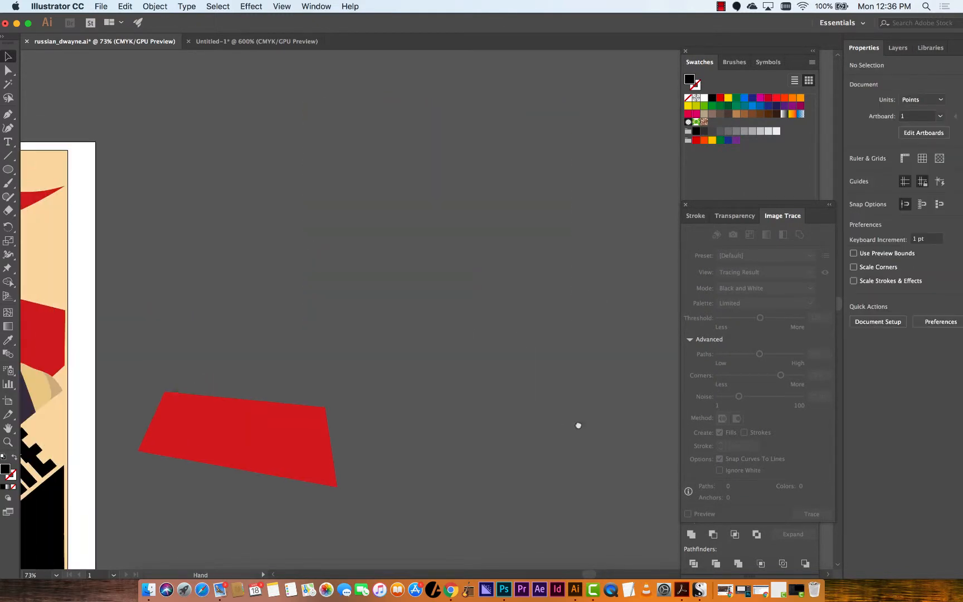
{"action": "key", "text": "super+minus"}
{"action": "key", "text": "super+minus"}
{"action": "left_click_drag", "start_coordinate": [311, 218], "coordinate": [494, 213]}
{"action": "left_click", "coordinate": [350, 249]}
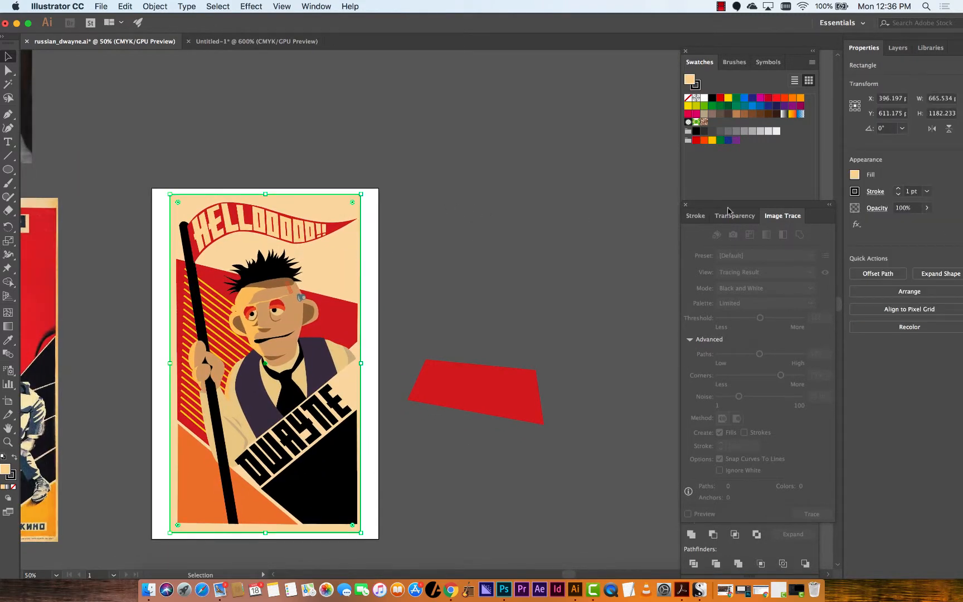
{"action": "left_click", "coordinate": [740, 219]}
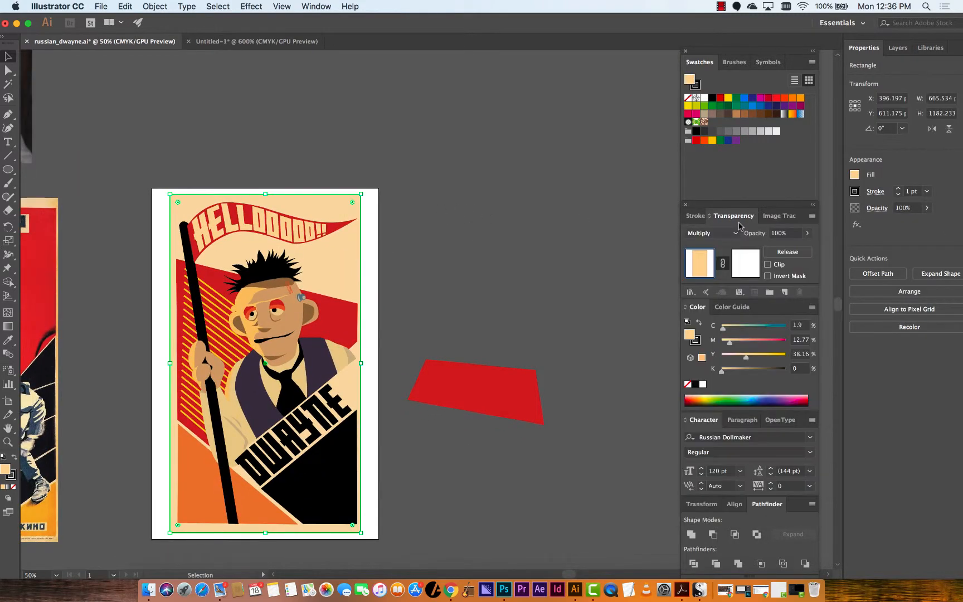
{"action": "left_click", "coordinate": [746, 266]}
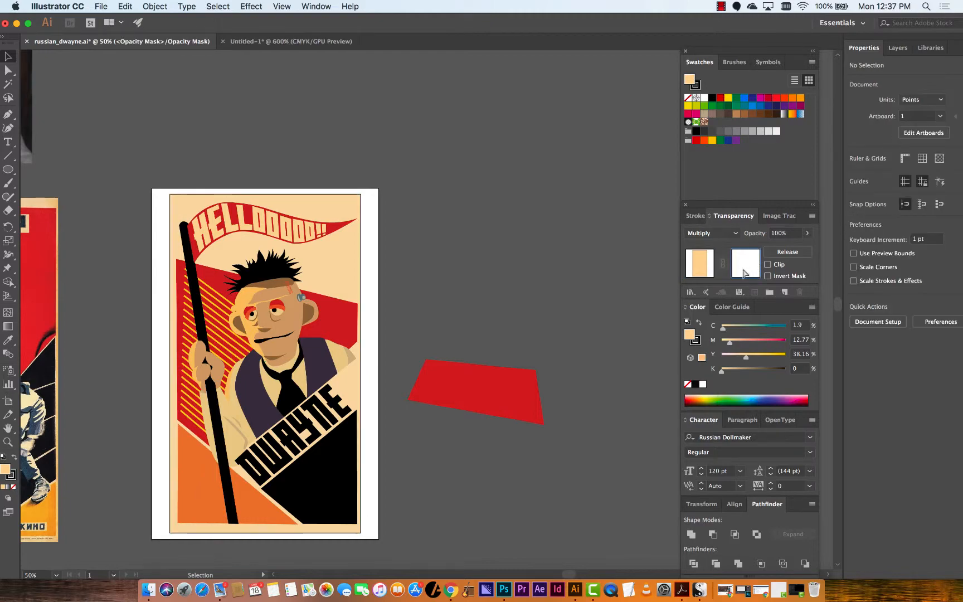
{"action": "key", "text": "super+v"}
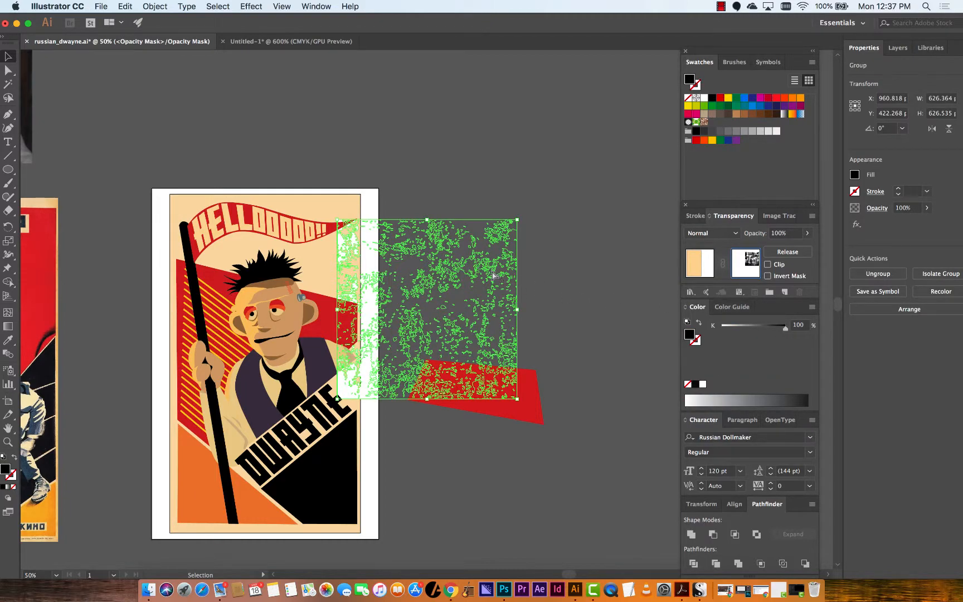
Move and stretch the texture inside the mask to cover the whole poster
{"action": "left_click_drag", "start_coordinate": [496, 272], "coordinate": [326, 239]}
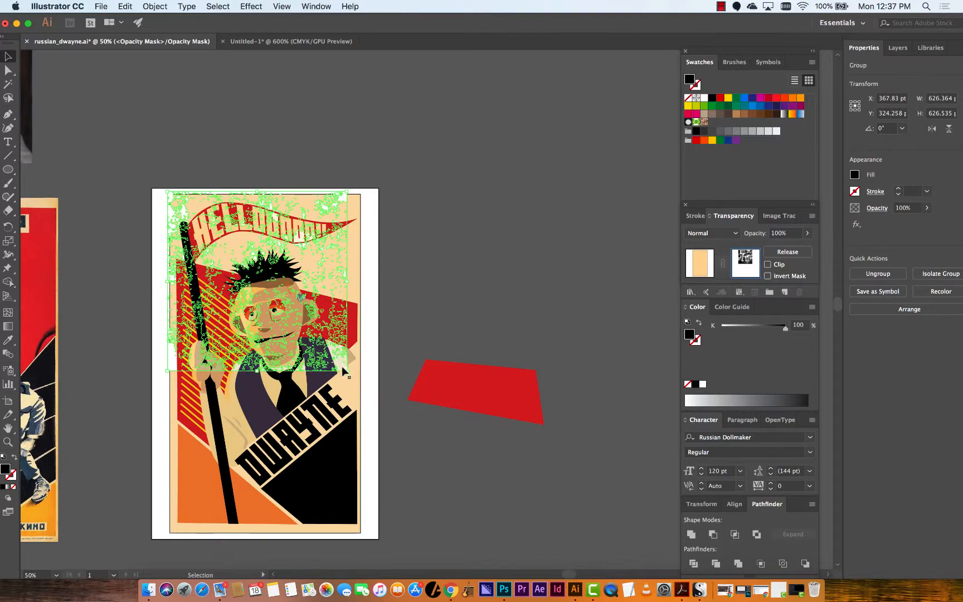
{"action": "left_click_drag", "start_coordinate": [346, 370], "coordinate": [362, 533]}
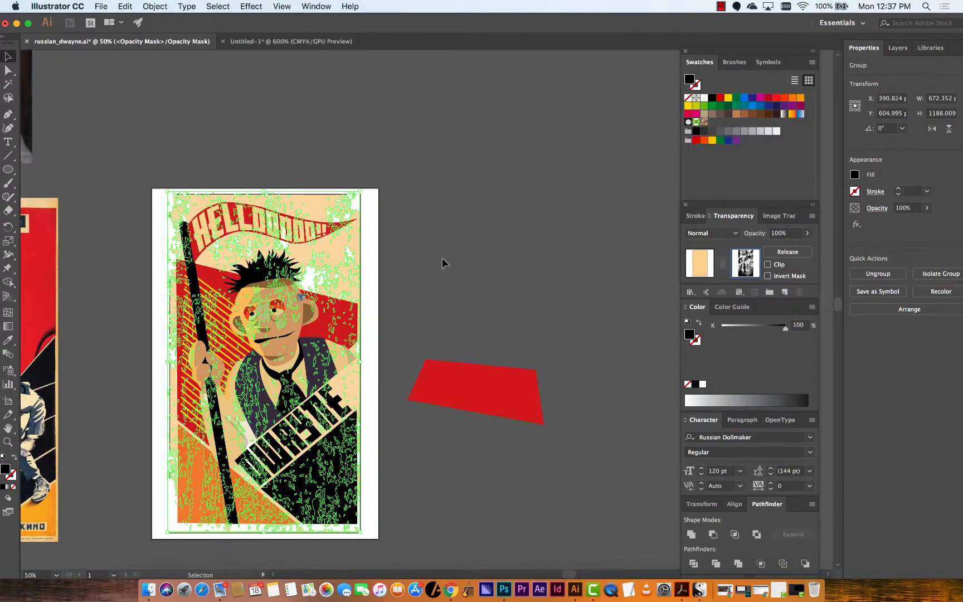
{"action": "key", "text": "super+equal"}
{"action": "key", "text": "super+equal"}
{"action": "key", "text": "super+equal"}
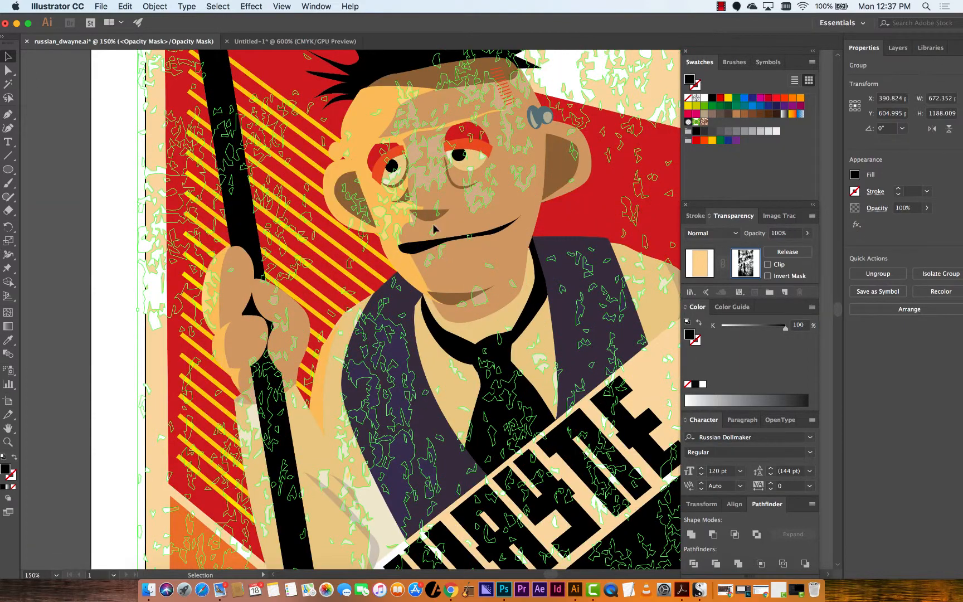
{"action": "left_click", "coordinate": [62, 200]}
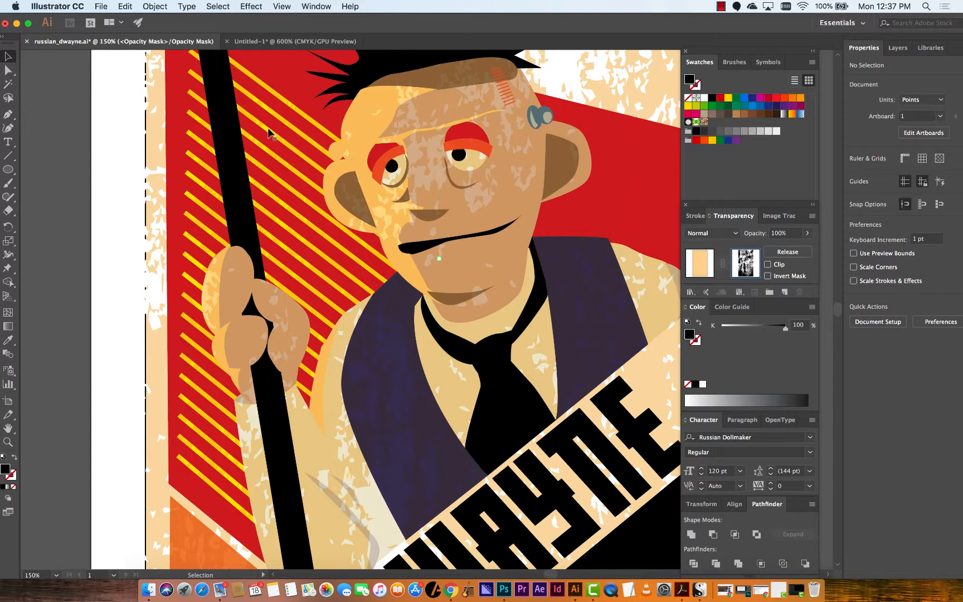
{"action": "key", "text": "super+minus"}
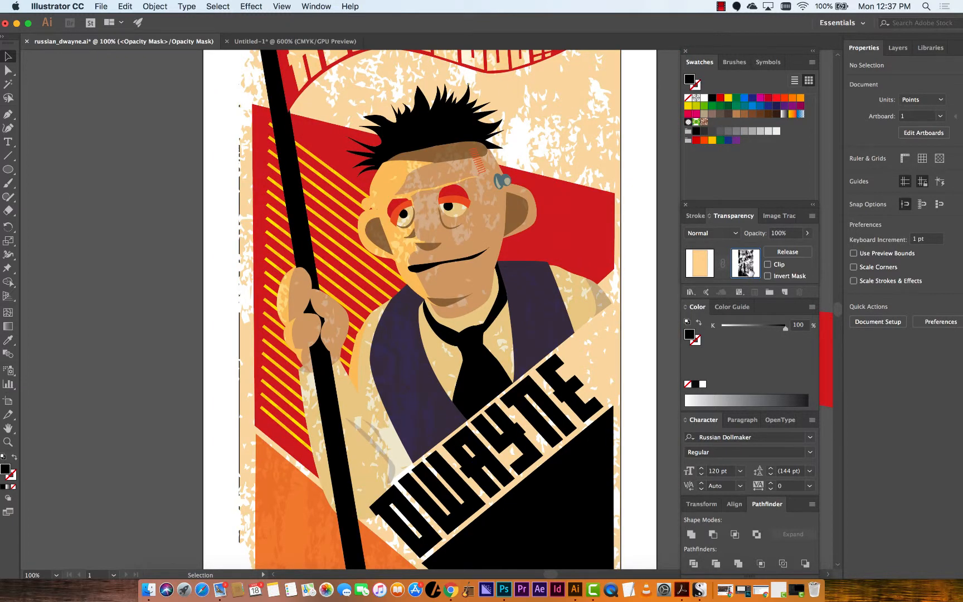
Simplify the traced texture paths inside the mask with Curve Precision set to 99%, then deselect
{"action": "left_click", "coordinate": [543, 110]}
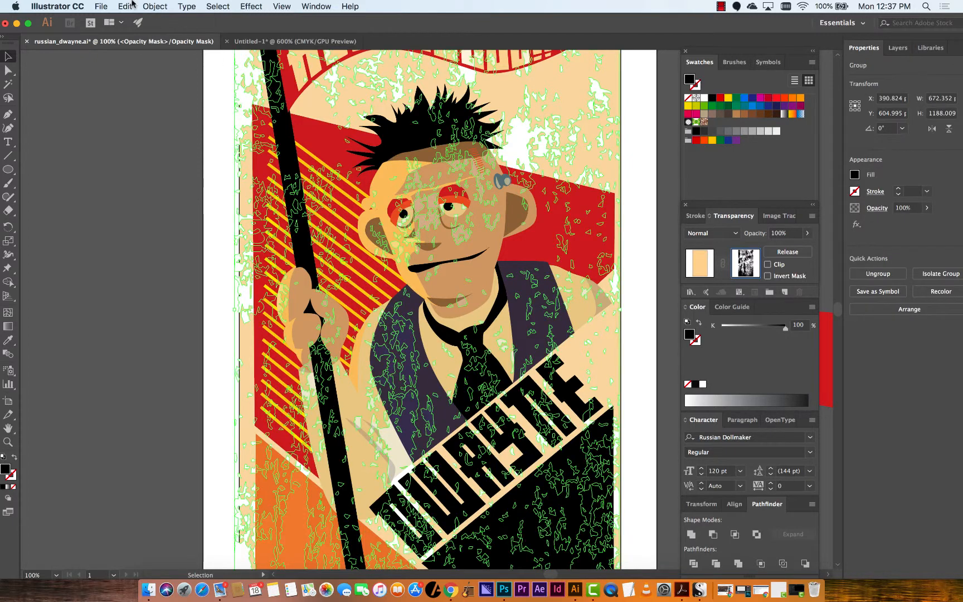
{"action": "left_click", "coordinate": [161, 6]}
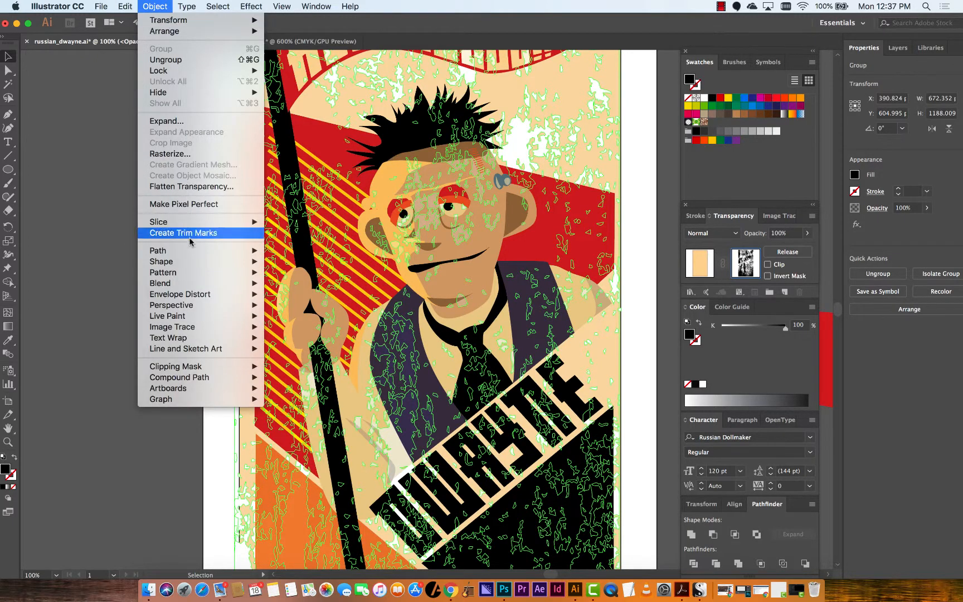
{"action": "mouse_move", "coordinate": [191, 255]}
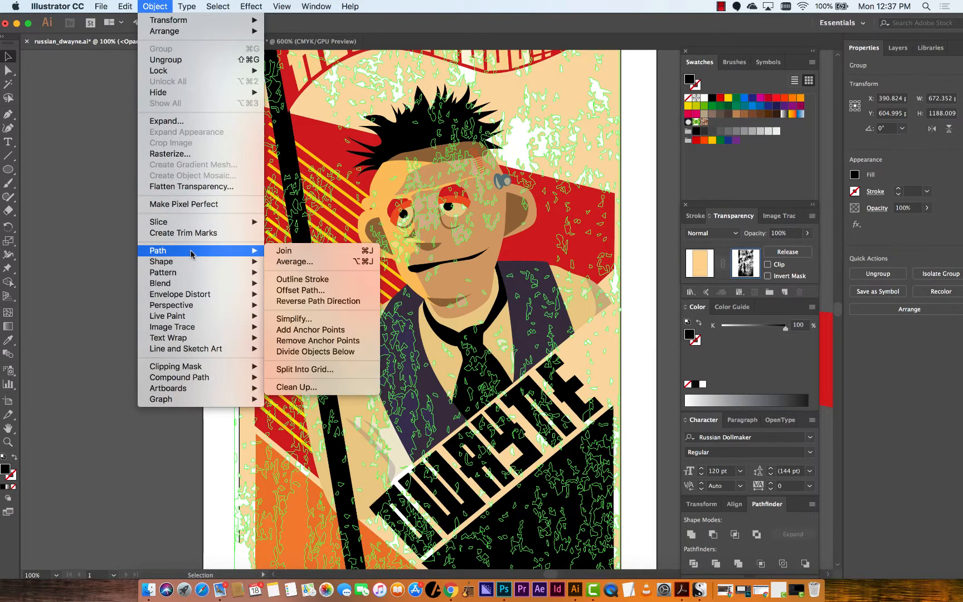
{"action": "left_click", "coordinate": [334, 319]}
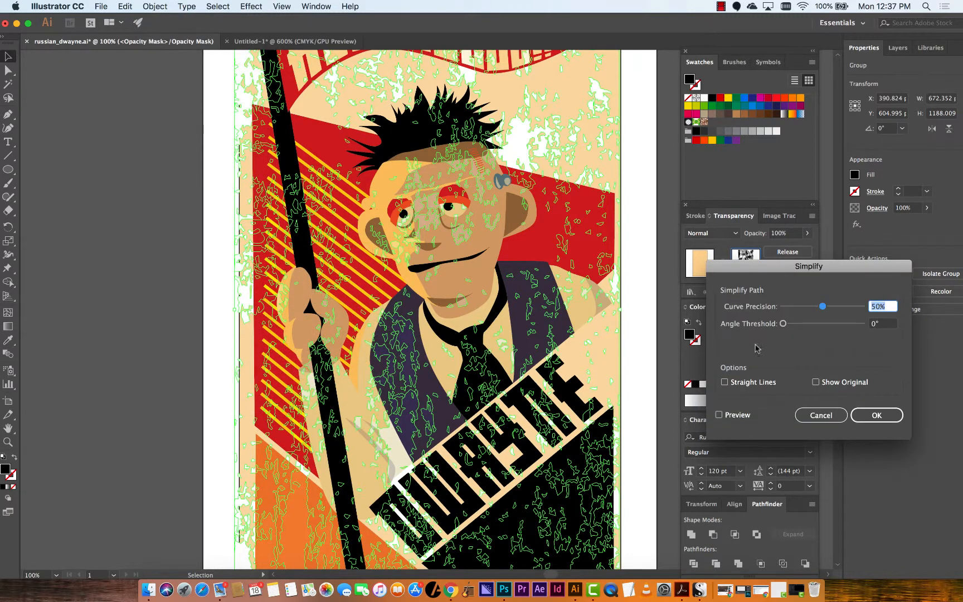
{"action": "left_click", "coordinate": [737, 416]}
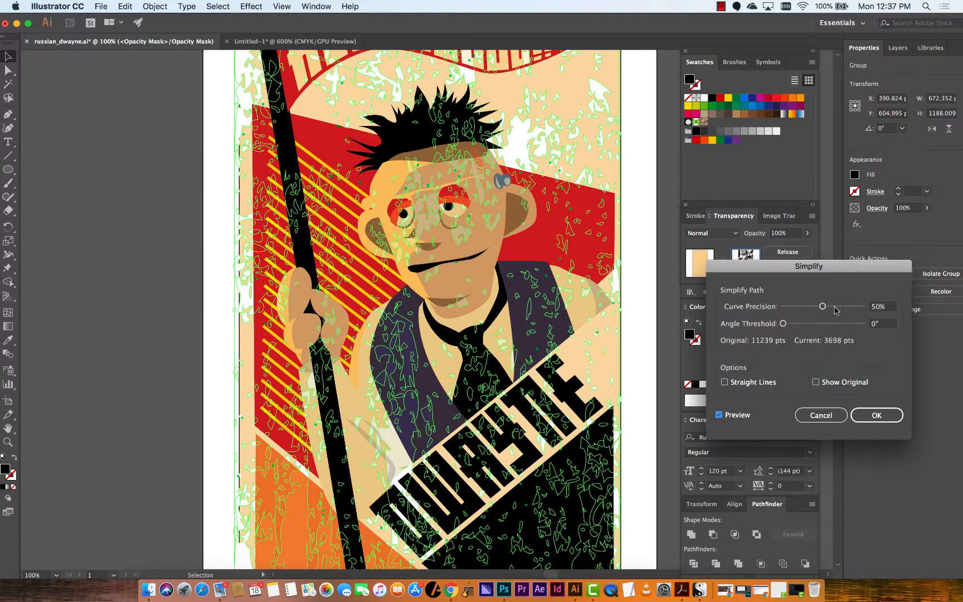
{"action": "left_click_drag", "start_coordinate": [836, 311], "coordinate": [863, 311]}
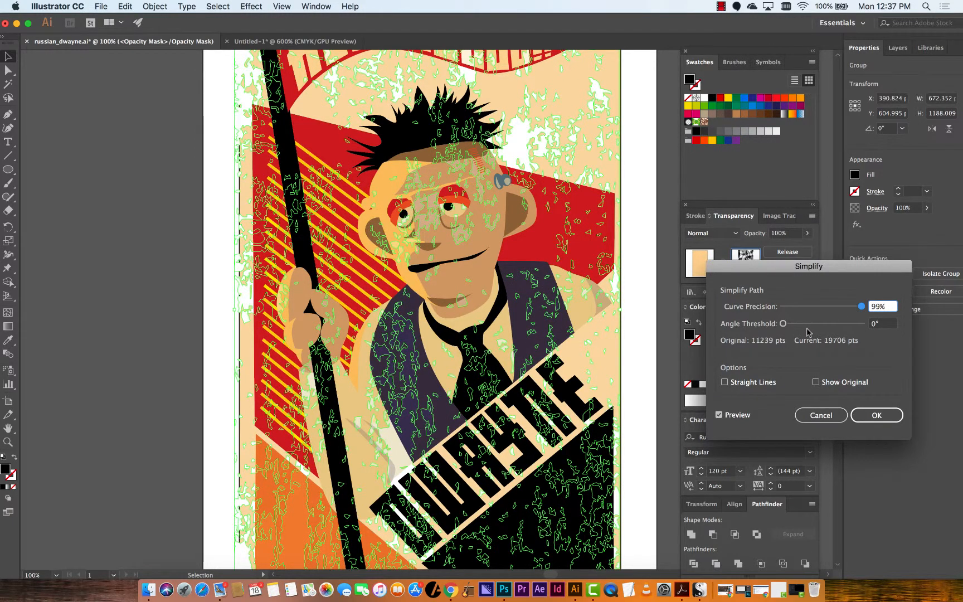
{"action": "left_click", "coordinate": [879, 416]}
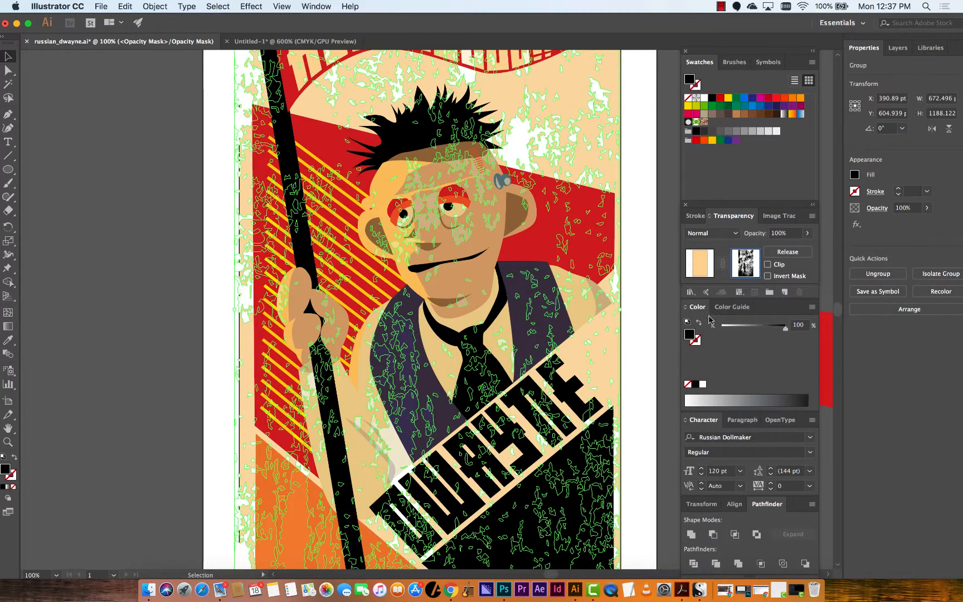
{"action": "left_click", "coordinate": [653, 311]}
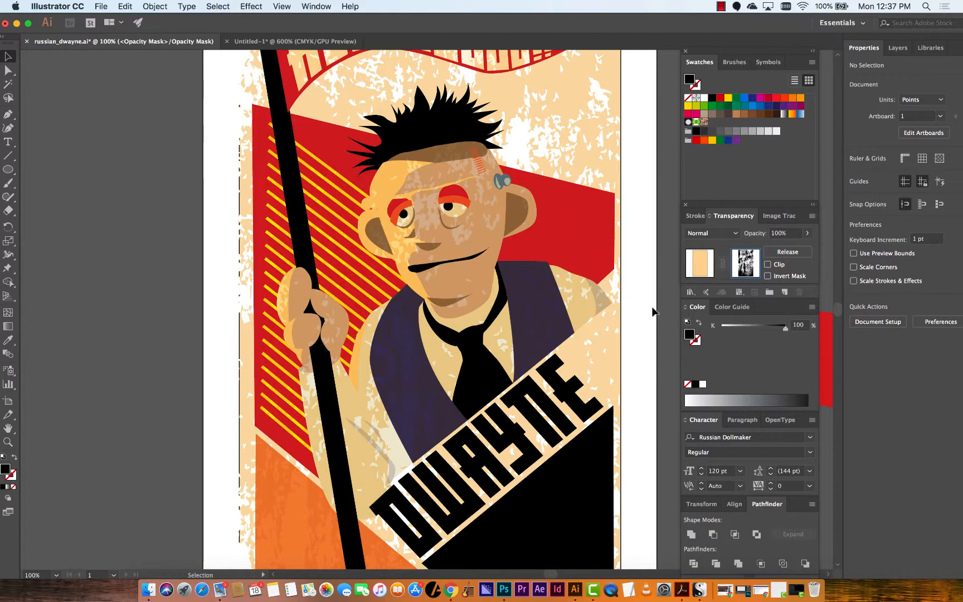
Zoom in on the character's face to examine the texture detail in the mask
{"action": "key", "text": "super+equal"}
{"action": "key", "text": "super+equal"}
{"action": "key", "text": "space"}
{"action": "left_click_drag", "start_coordinate": [424, 197], "coordinate": [279, 389]}
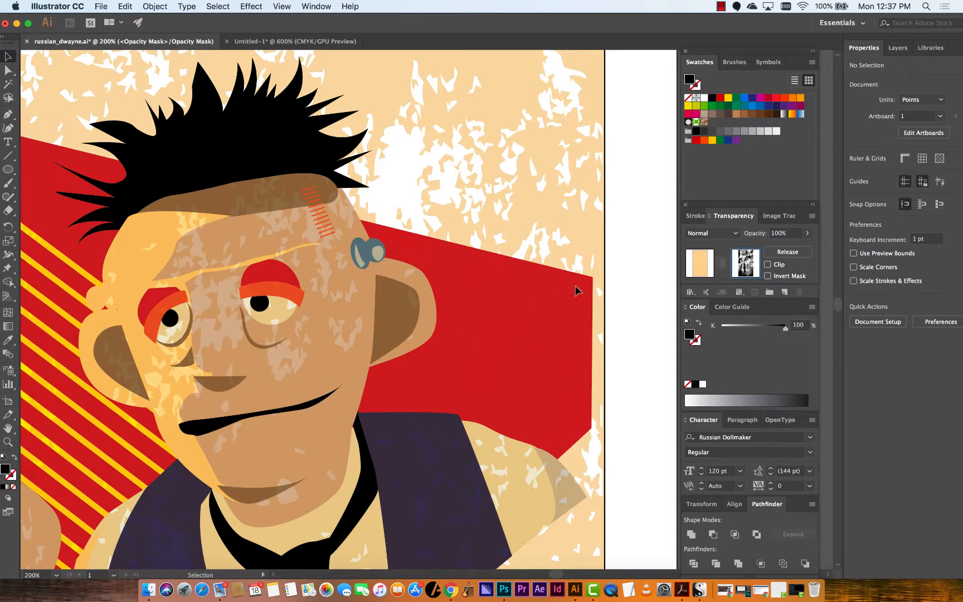